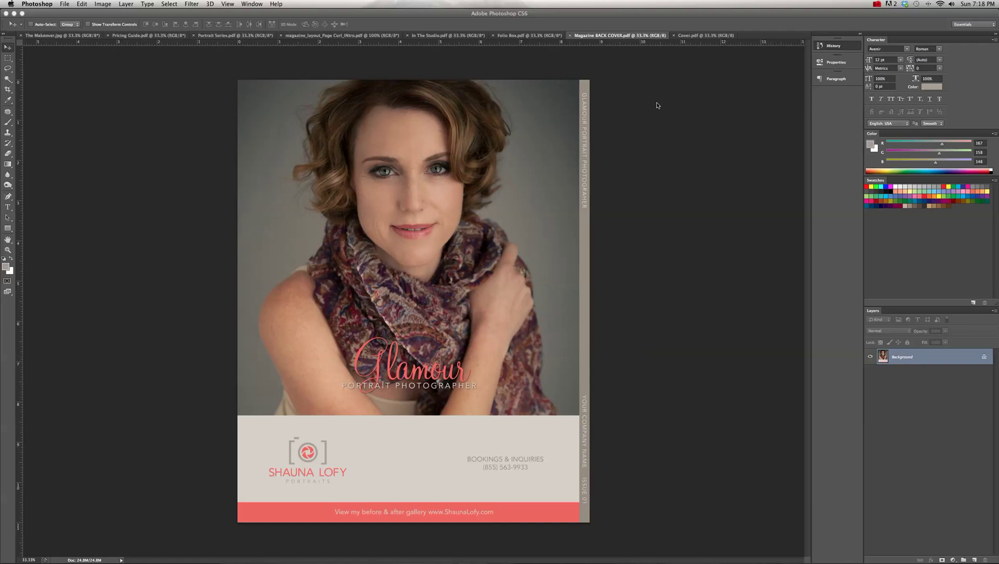
# - Look over the In The Studio spread, then bring the Glamor cover, Cover.pdf, to the front
pyautogui.click(445, 36)
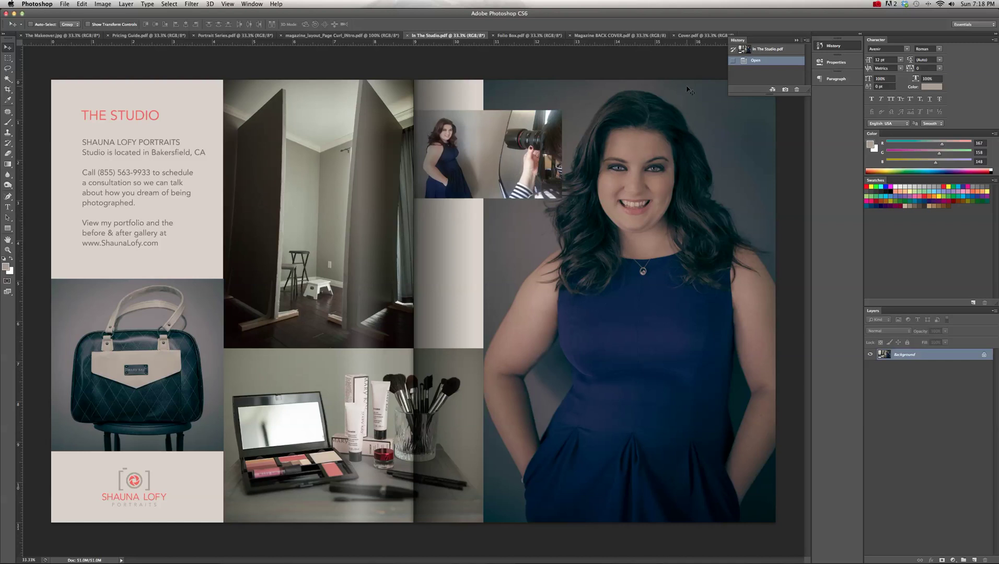
pyautogui.click(695, 36)
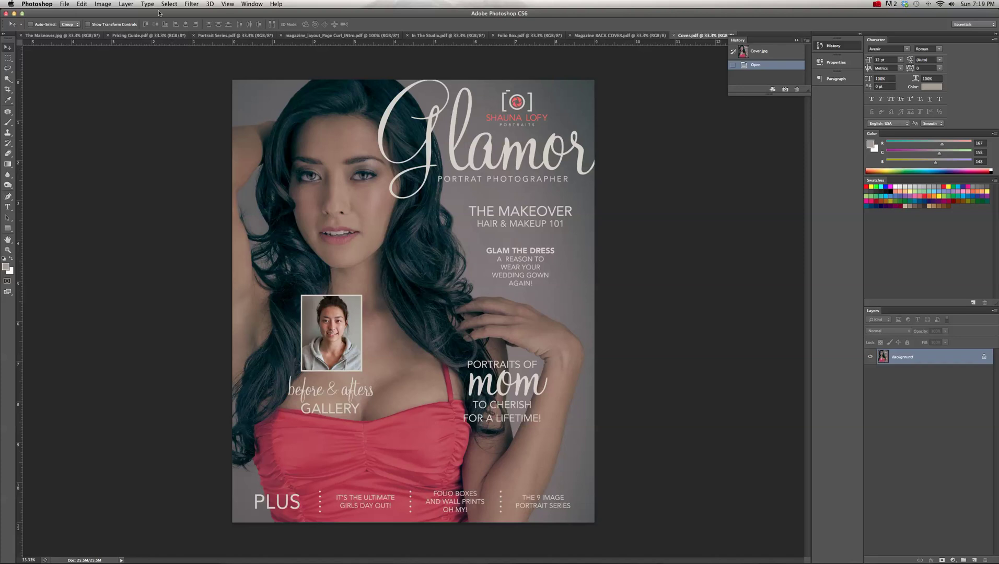
# - Save Cover.pdf as a PDF into the ISSUU folder and close it
pyautogui.press('super+shift+s')
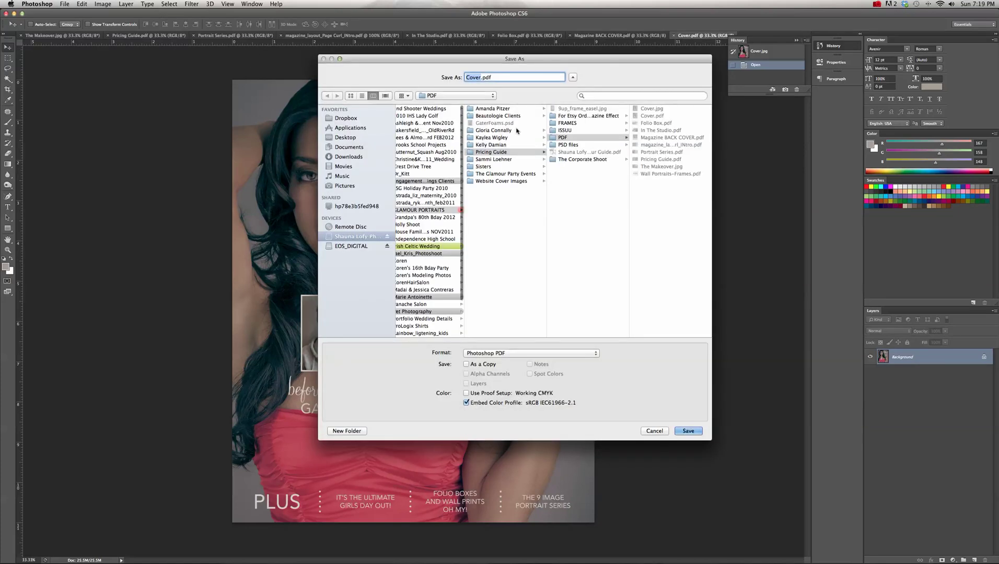
pyautogui.click(570, 131)
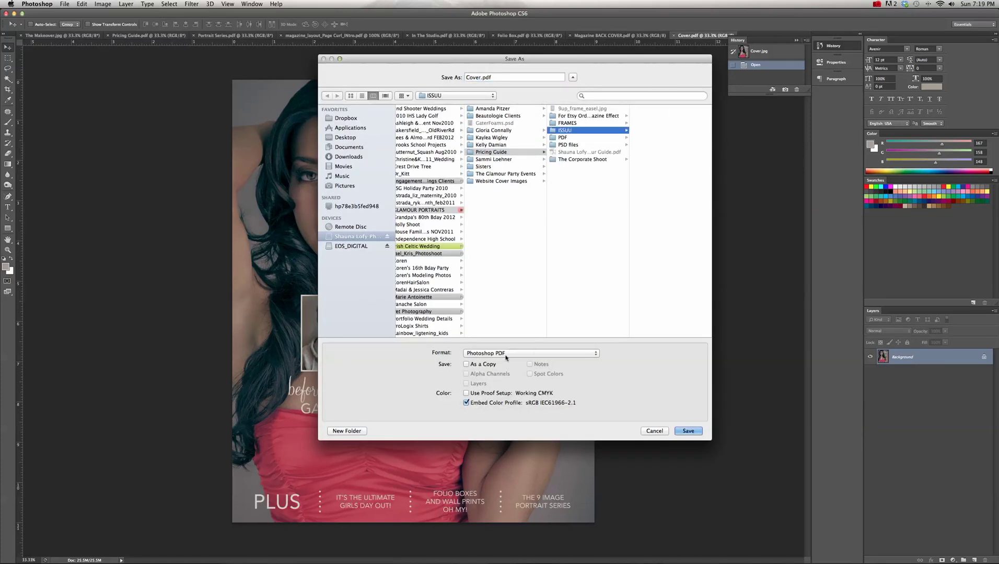
pyautogui.click(694, 431)
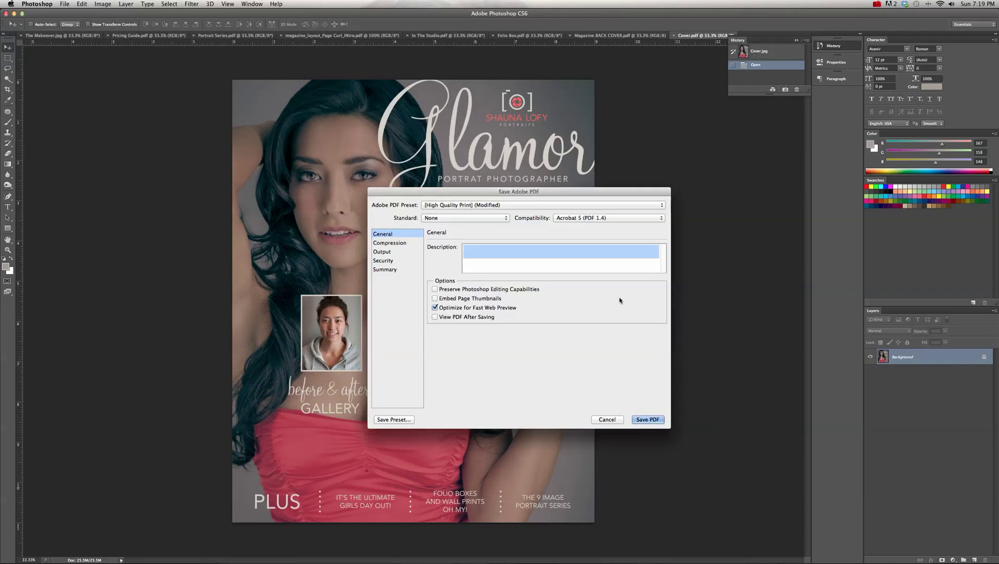
pyautogui.click(646, 419)
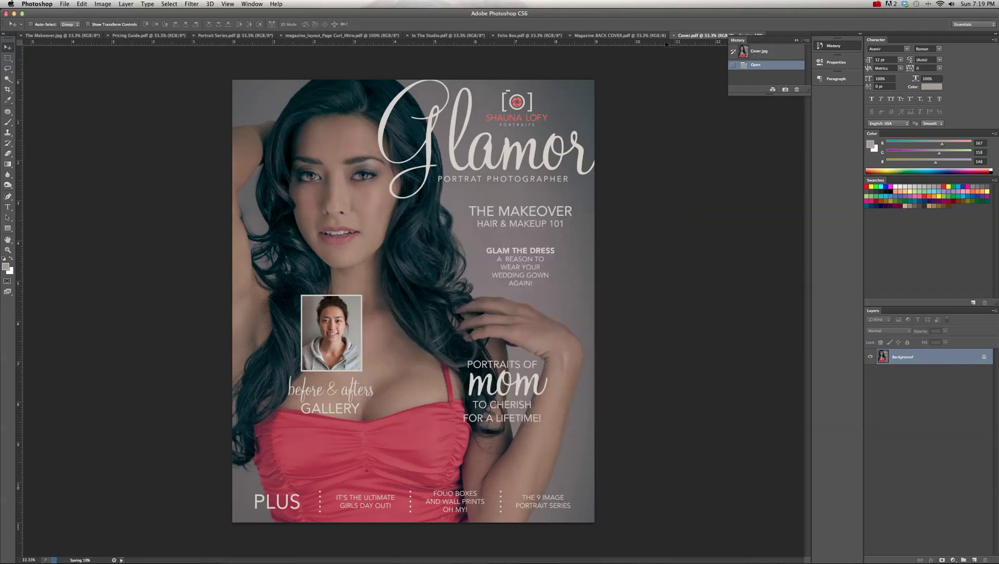
pyautogui.press('super+w')
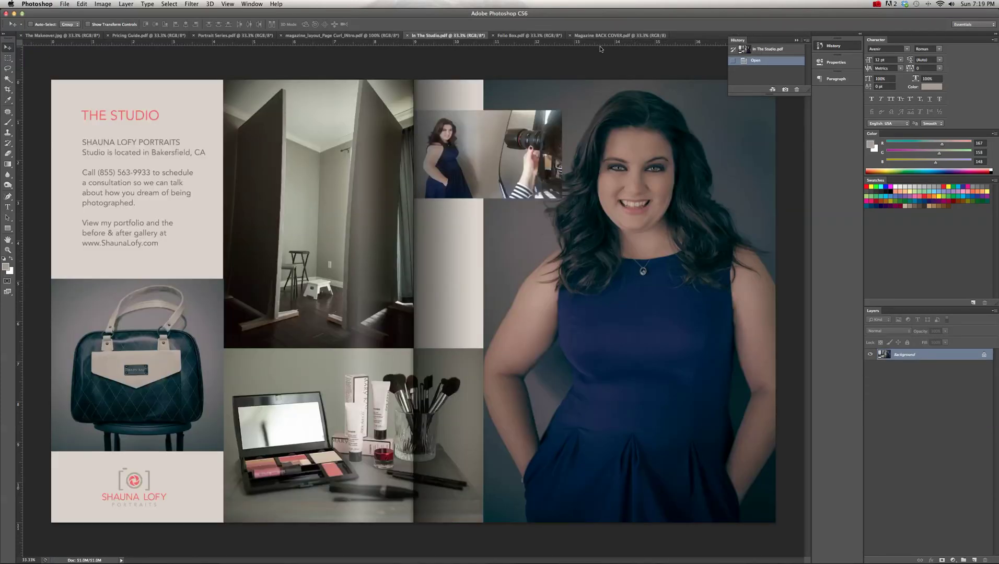
# - Save Magazine BACK COVER.pdf as a PDF into the ISSUU folder
pyautogui.click(595, 37)
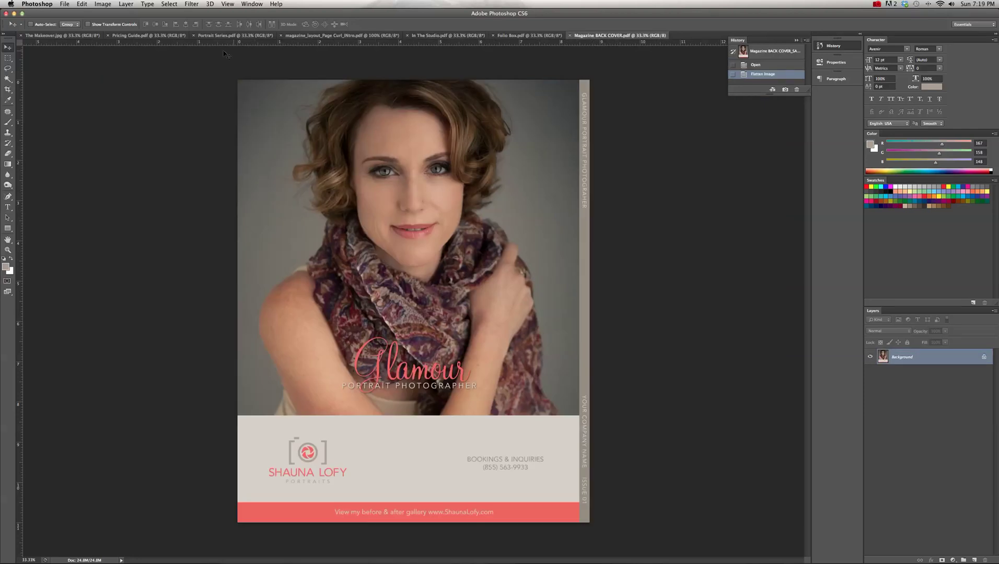
pyautogui.press('super+shift+s')
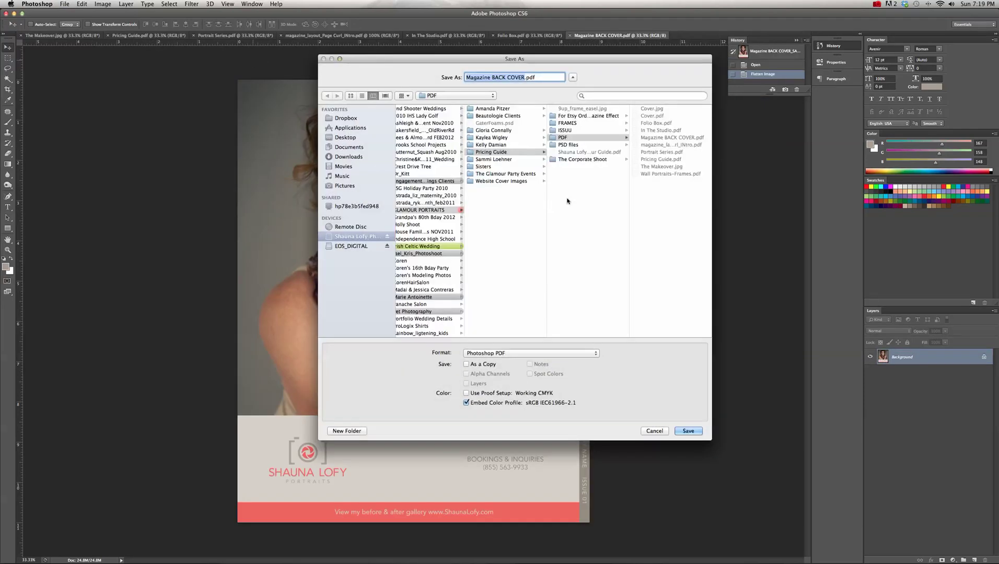
pyautogui.click(569, 130)
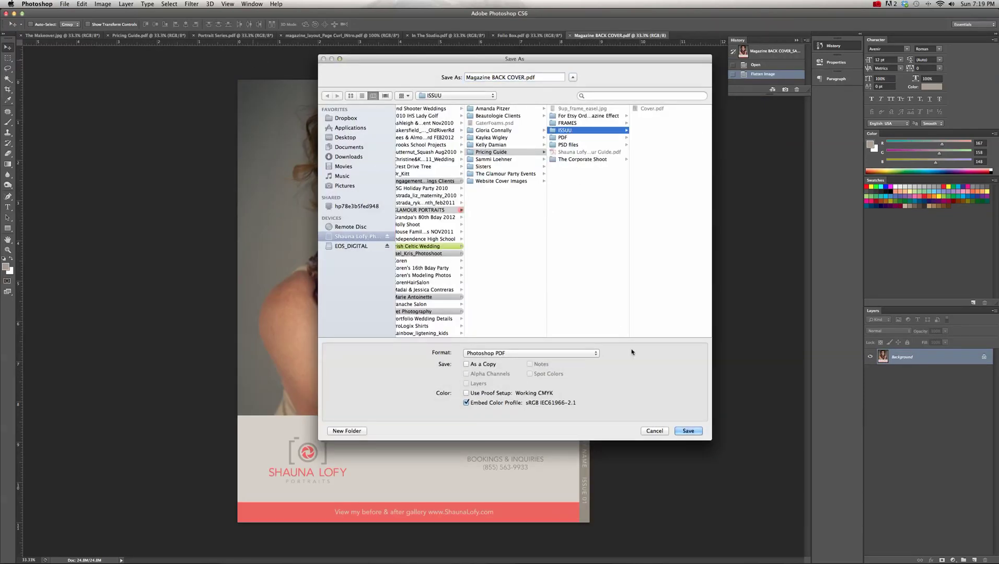
pyautogui.click(687, 431)
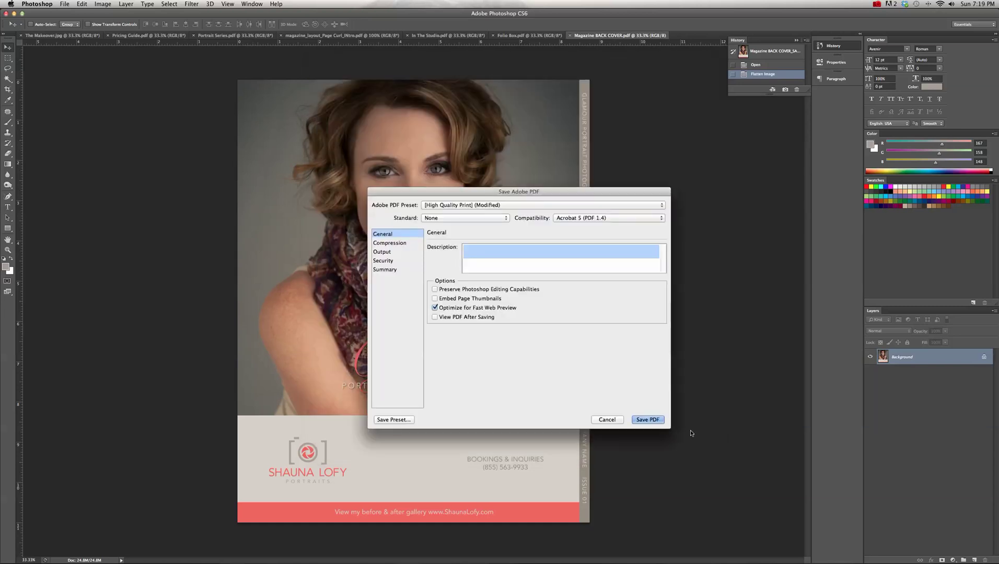
pyautogui.click(653, 420)
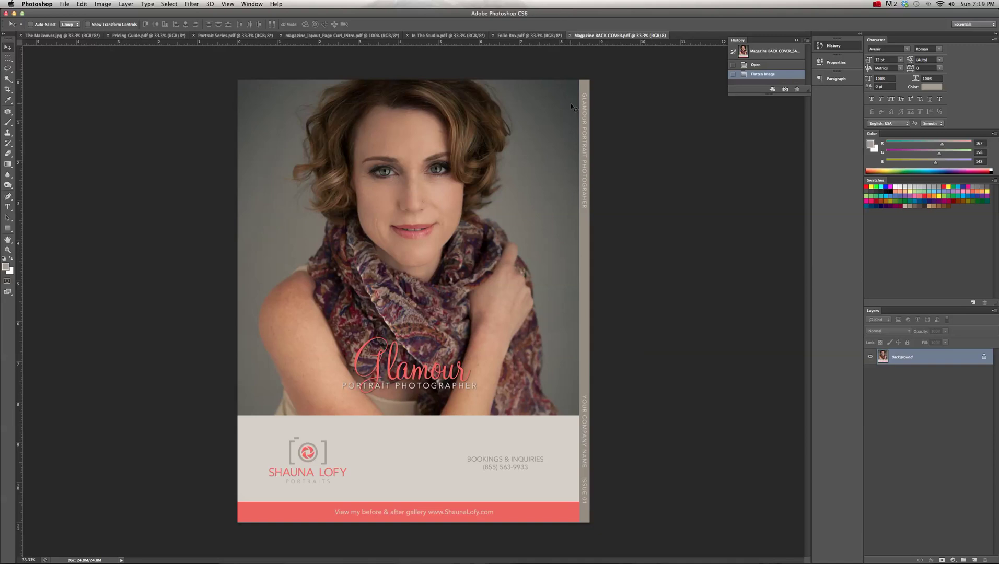
# - Close the back cover and start a crop box on the In The Studio spread
pyautogui.press('super+w')
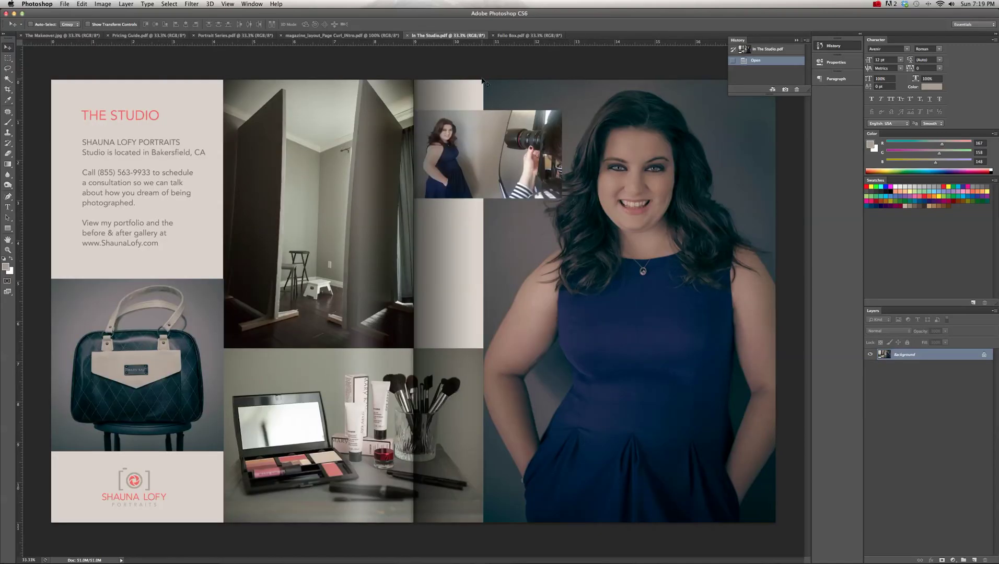
pyautogui.click(9, 89)
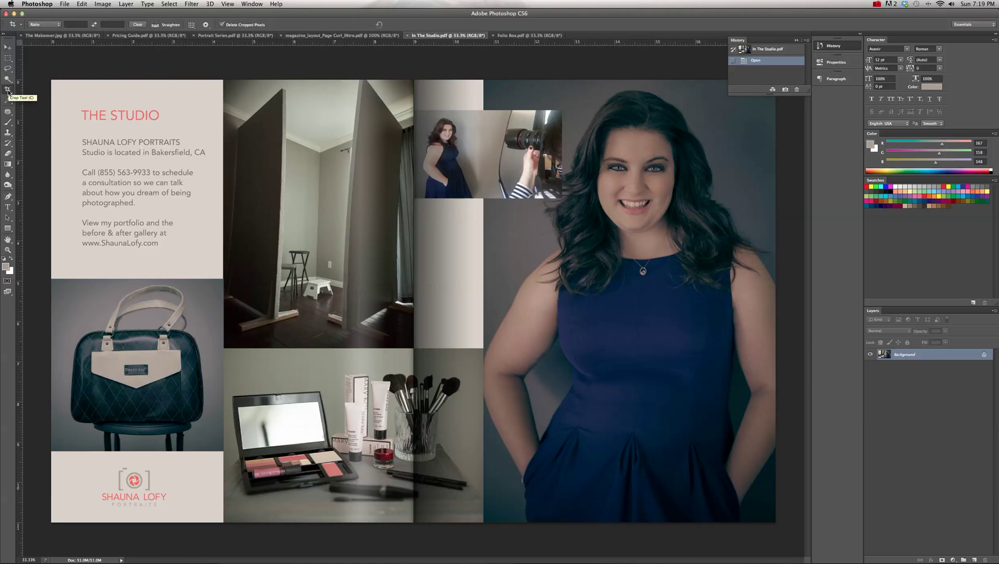
pyautogui.click(9, 91)
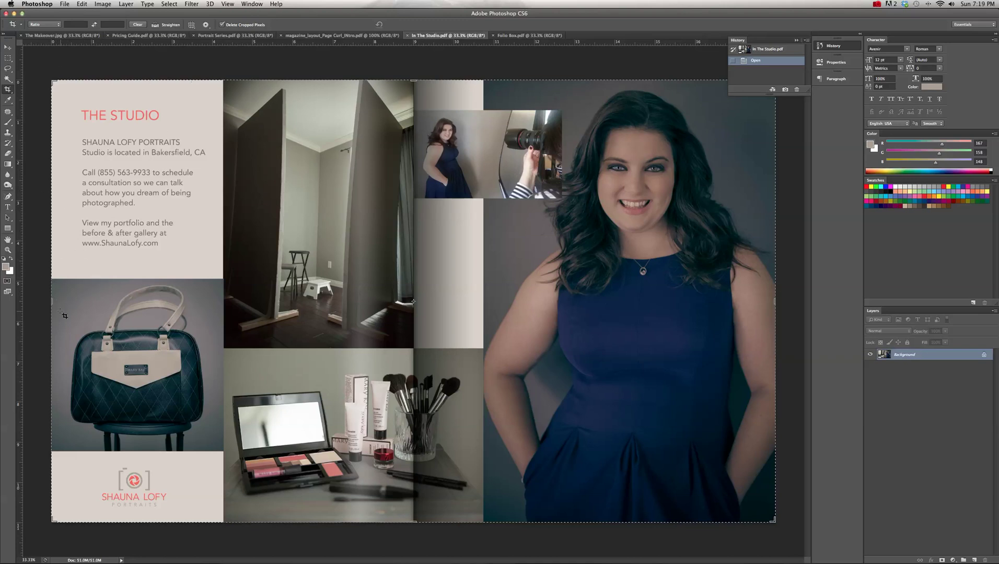
pyautogui.press('super+space')
pyautogui.moveTo(52, 301); pyautogui.dragTo(80, 297)
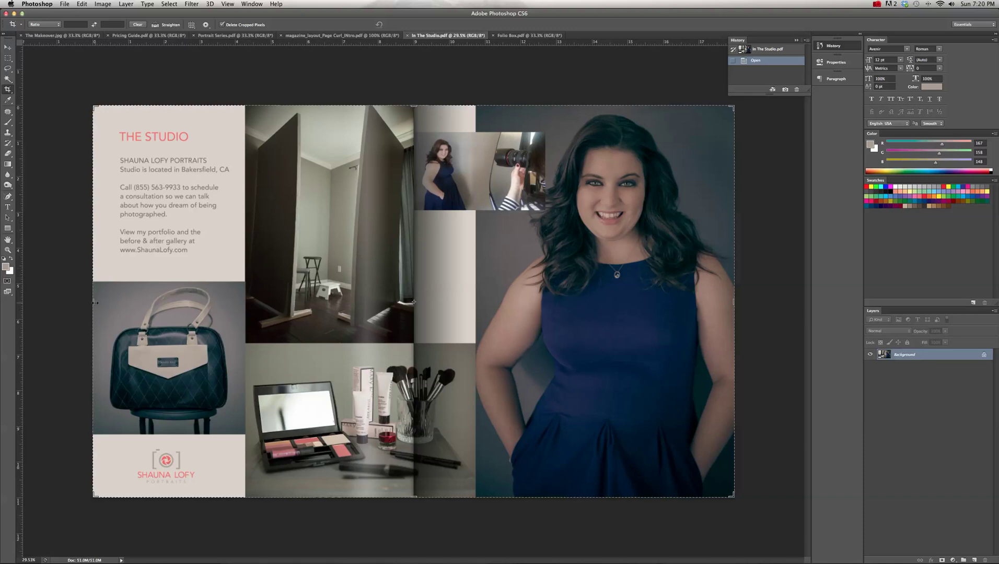
# - Move the crop's left edge to the page fold at W 9.000 in and commit it
pyautogui.moveTo(93, 302); pyautogui.dragTo(319, 318)
pyautogui.press('super+space')
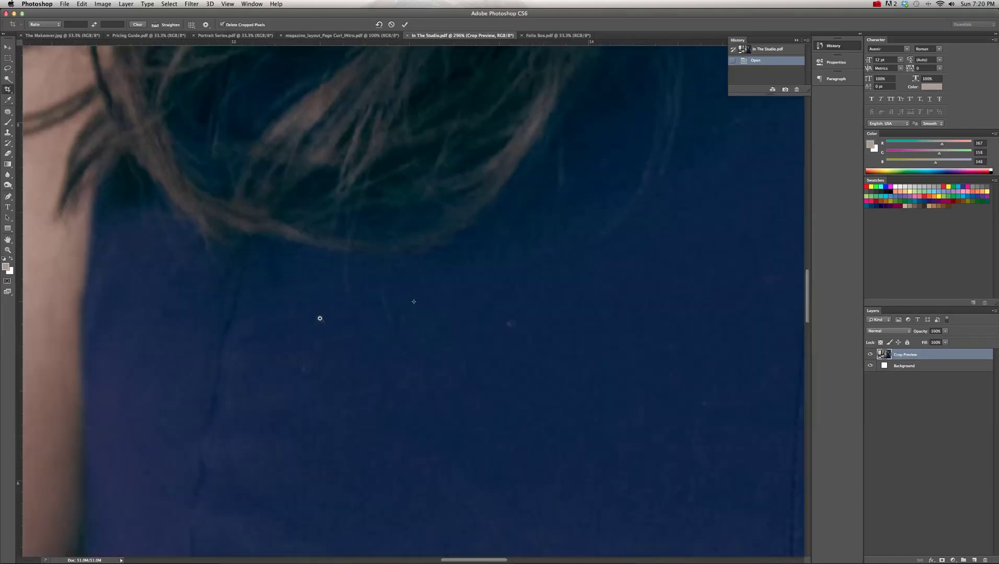
pyautogui.press('super+0')
pyautogui.press('super+space')
pyautogui.moveTo(408, 306); pyautogui.dragTo(481, 331)
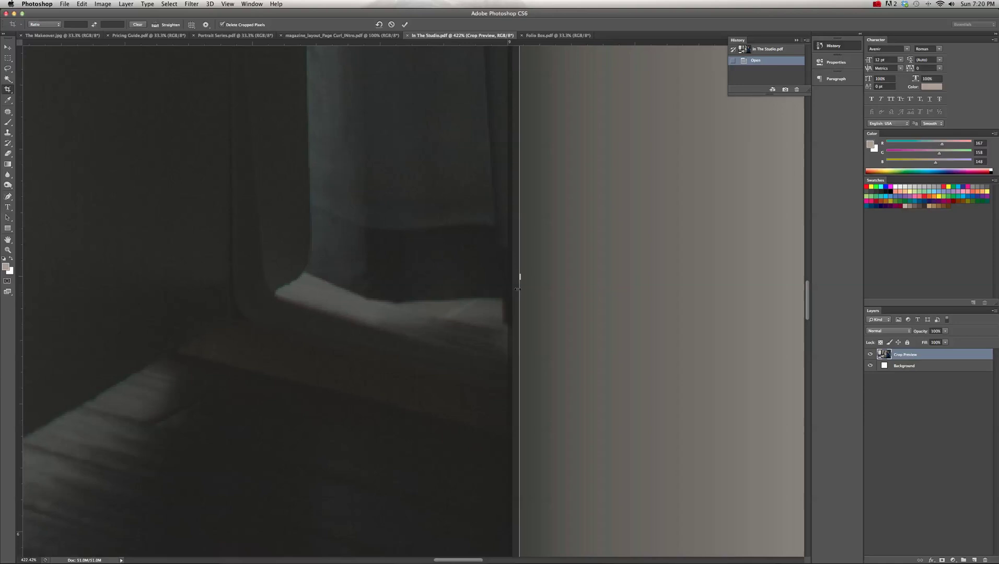
pyautogui.moveTo(520, 278); pyautogui.dragTo(516, 278)
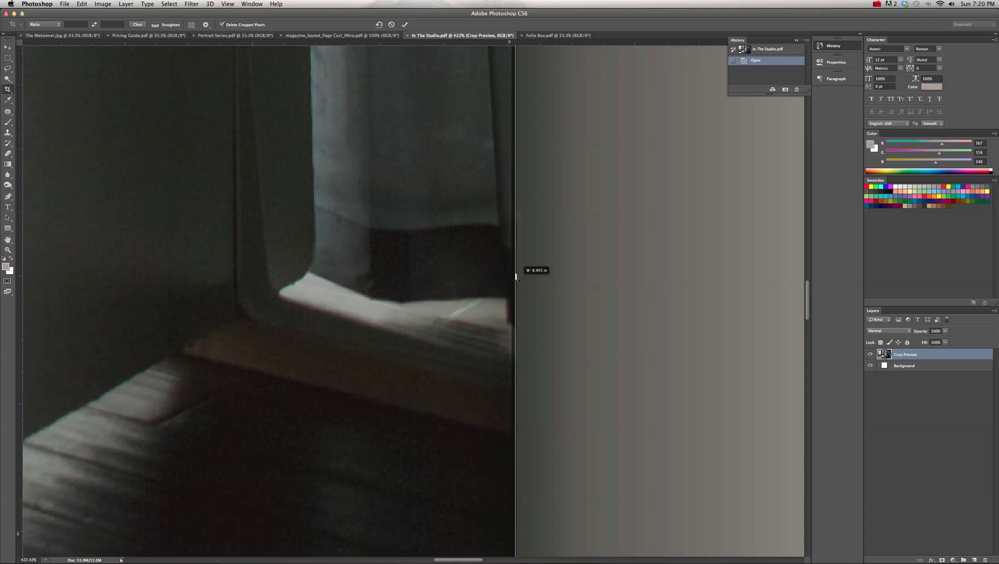
pyautogui.moveTo(515, 277); pyautogui.dragTo(514, 278)
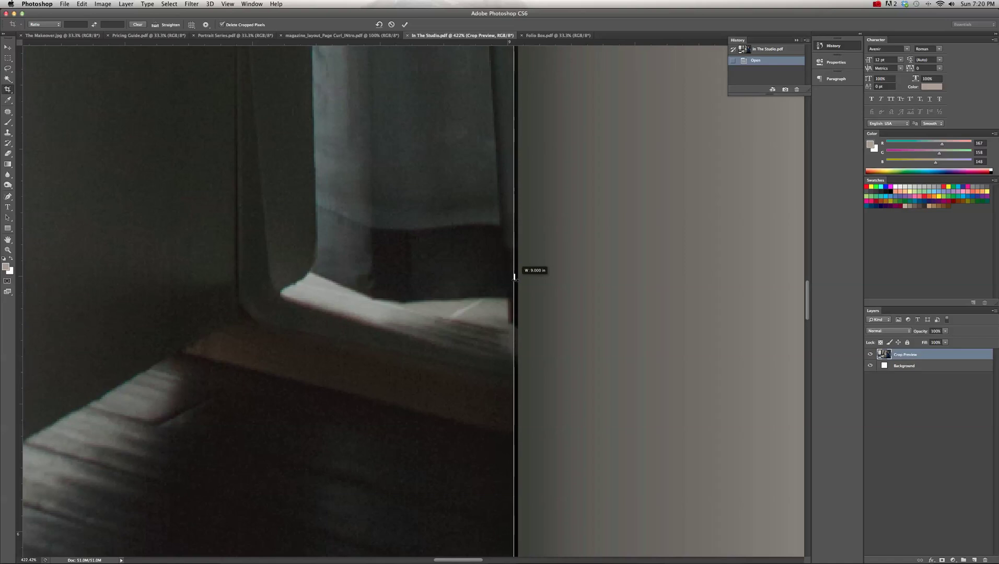
pyautogui.moveTo(515, 278); pyautogui.dragTo(514, 278)
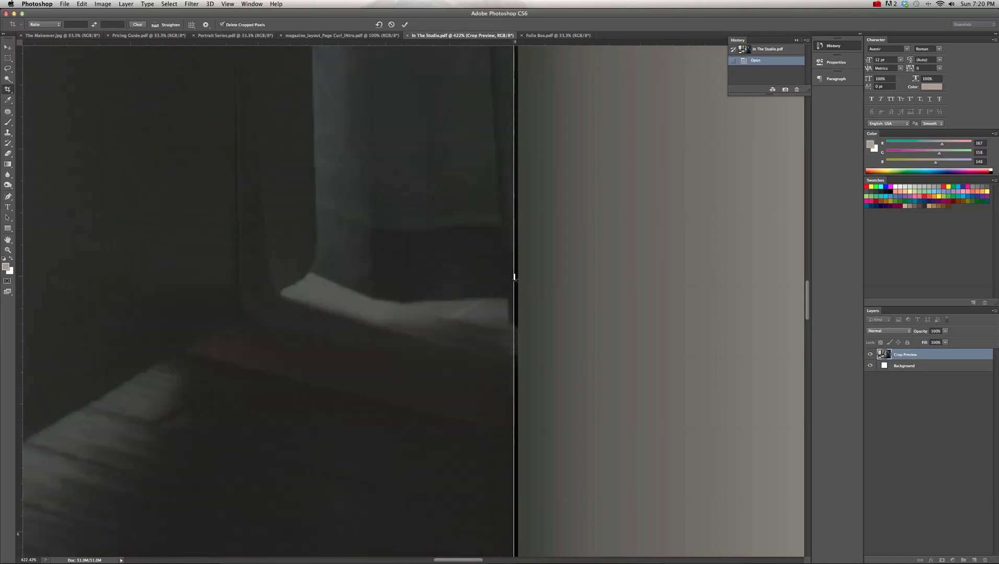
pyautogui.press('super+0')
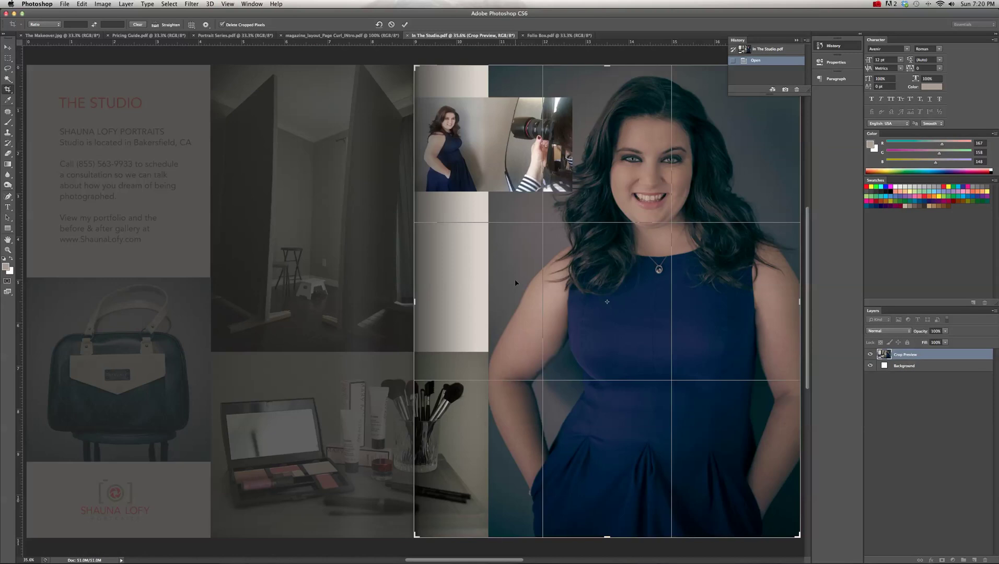
pyautogui.press('Return')
# - Save the cropped page as In The Studio_RIGHT.pdf in ISSUU, then close the History panel
pyautogui.click(63, 4)
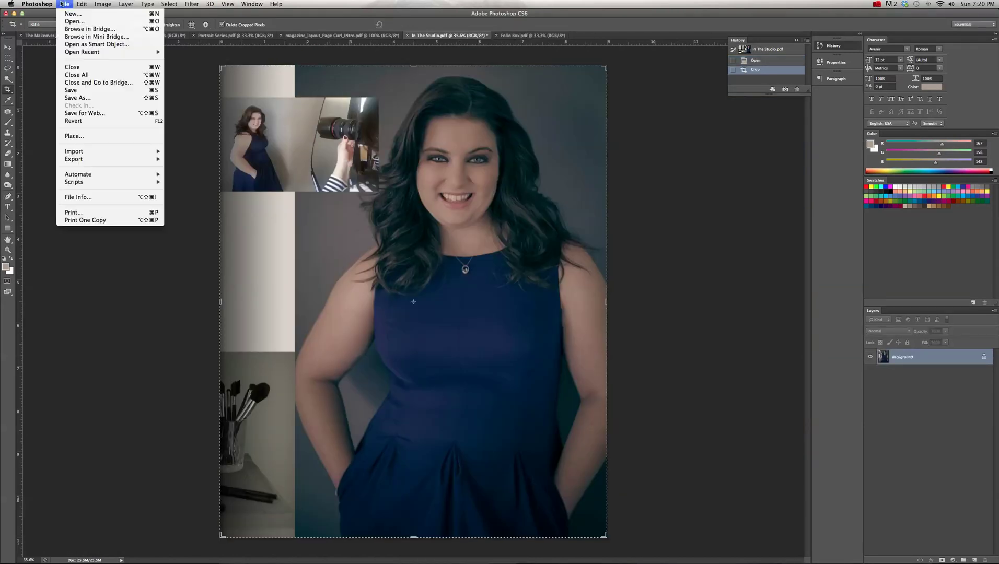
pyautogui.click(78, 98)
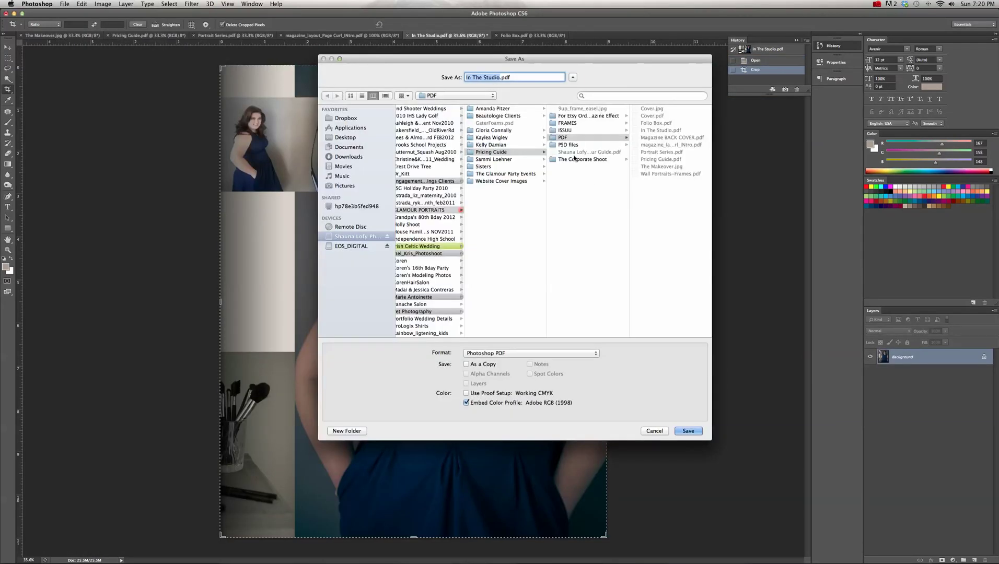
pyautogui.click(483, 77)
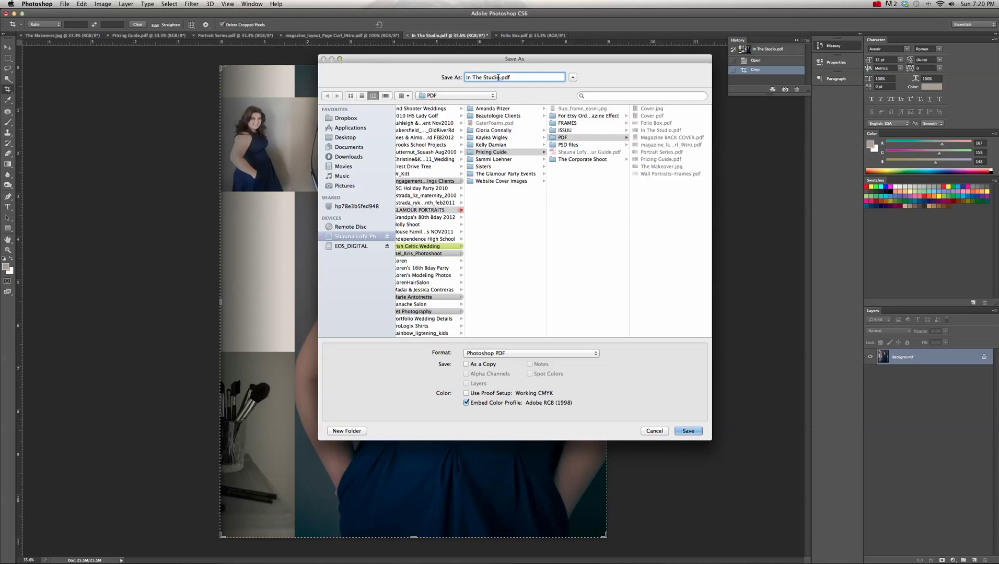
pyautogui.write('_RIGHT')
pyautogui.click(595, 131)
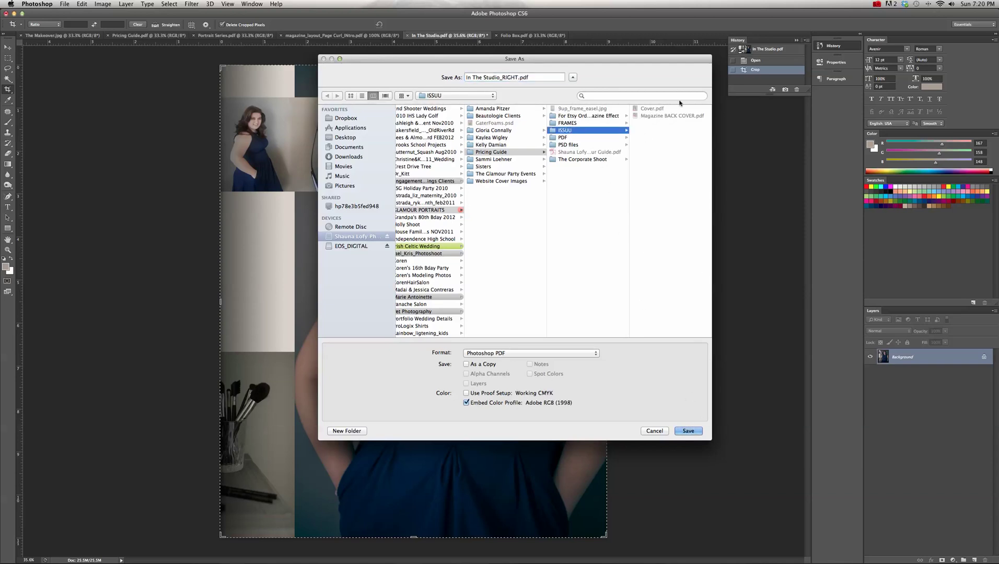
pyautogui.click(689, 431)
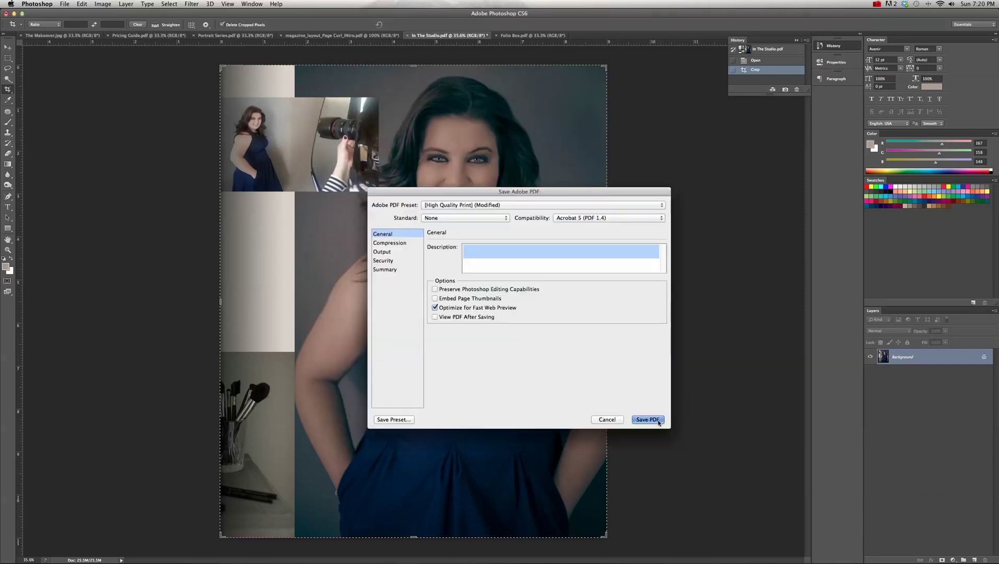
pyautogui.click(657, 421)
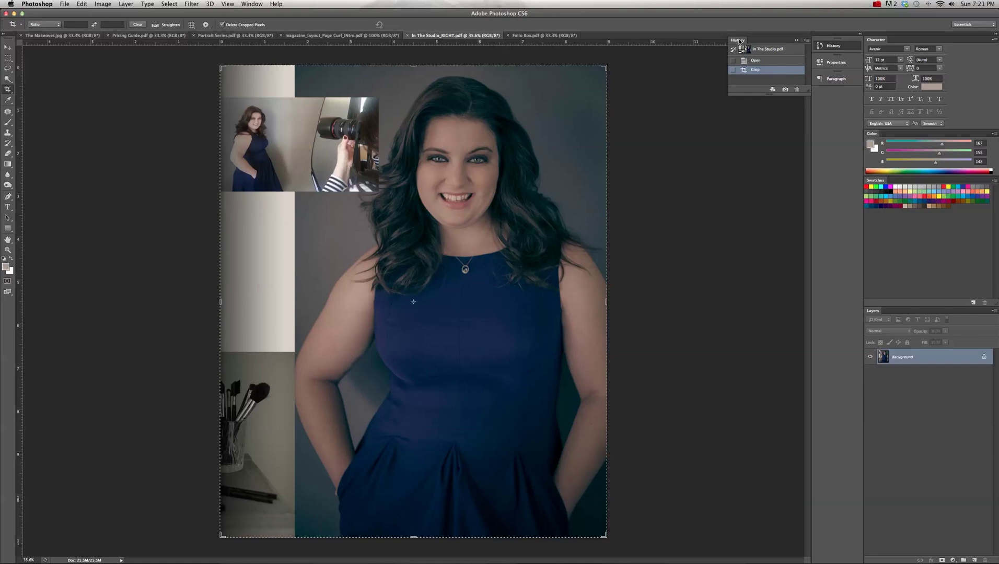
pyautogui.click(794, 40)
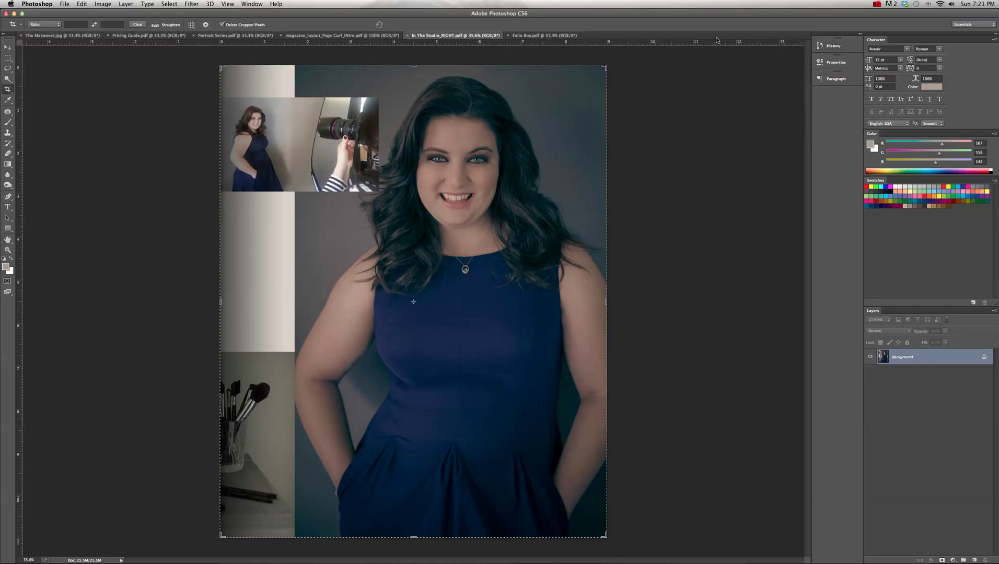
# - Re-dock the History panel and revert to the In The Studio.pdf snapshot, restoring the full spread
pyautogui.moveTo(832, 46); pyautogui.dragTo(716, 96)
pyautogui.click(695, 81)
pyautogui.click(252, 4)
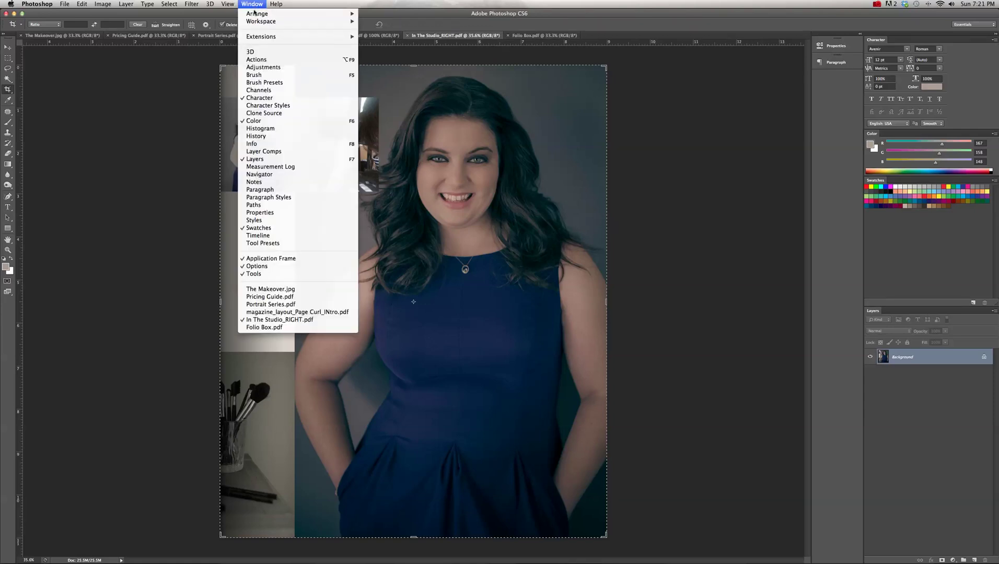
pyautogui.click(256, 136)
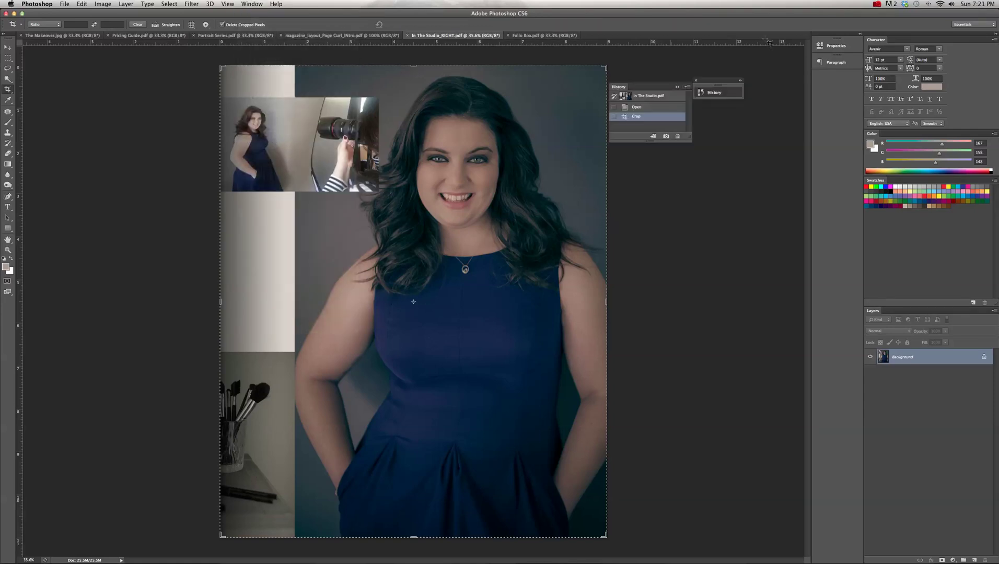
pyautogui.moveTo(709, 83); pyautogui.dragTo(830, 78)
pyautogui.click(831, 79)
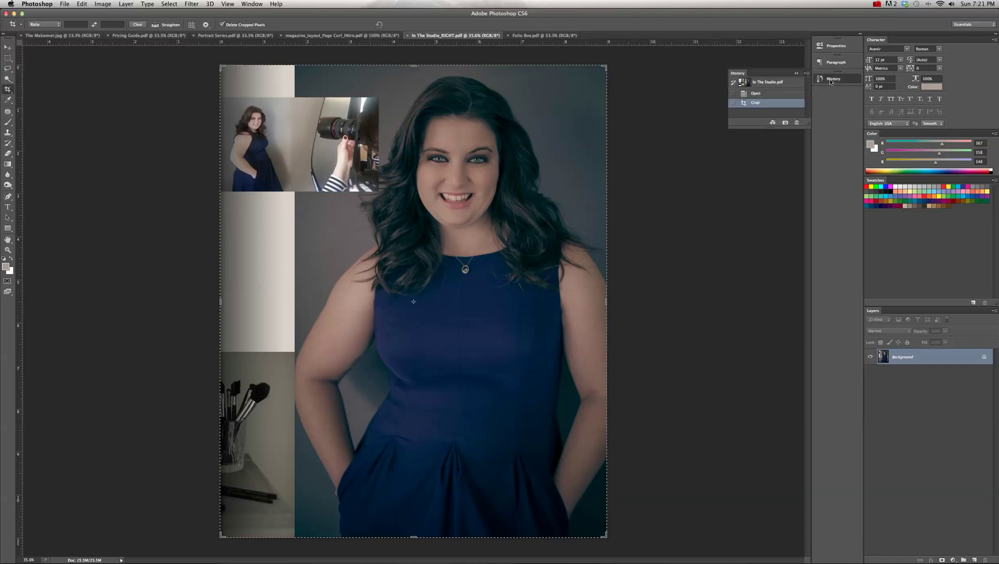
pyautogui.click(759, 87)
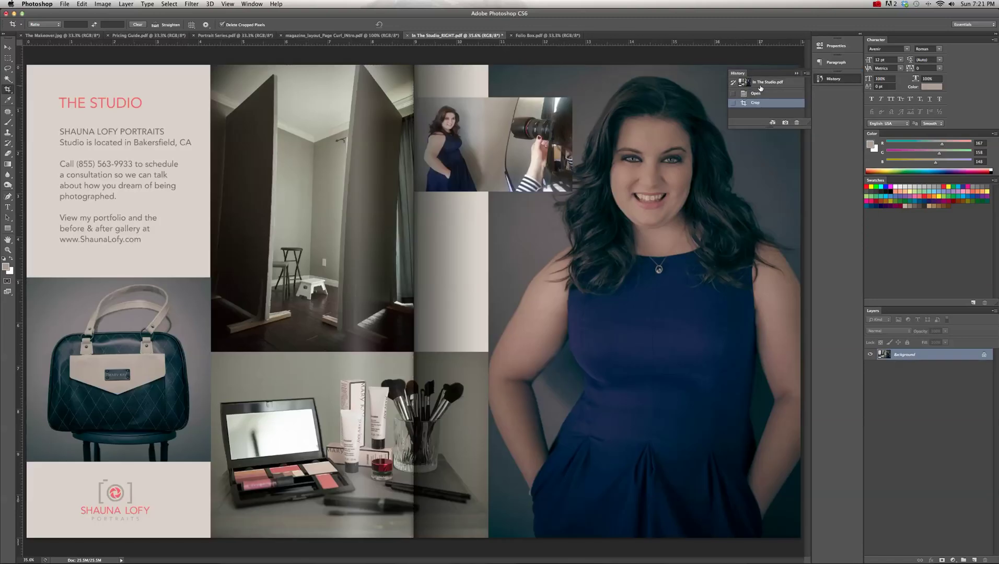
pyautogui.press('super+minus')
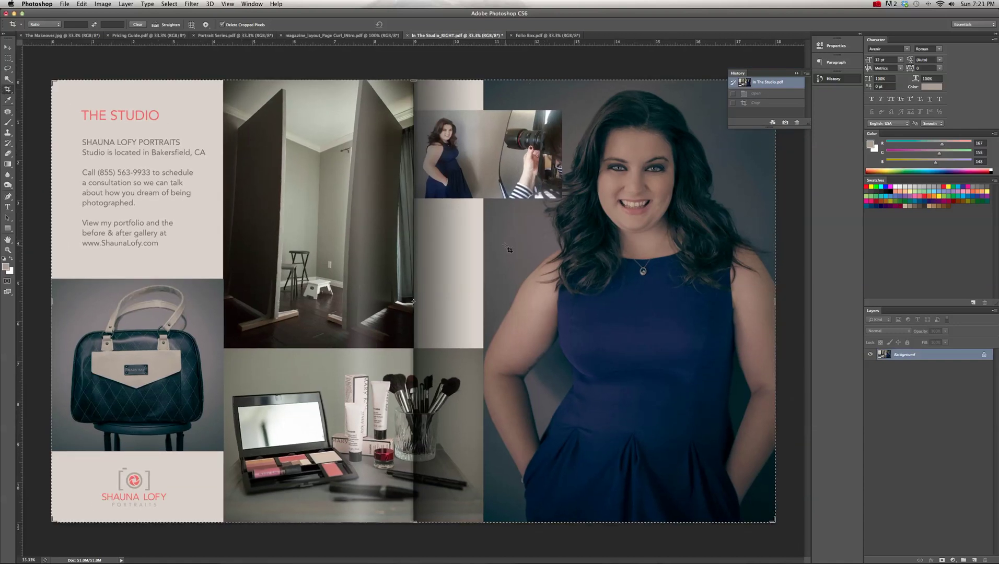
# - Pull the crop's right edge to the fold at about 9.007 in and commit the left-page crop
pyautogui.moveTo(775, 303); pyautogui.dragTo(663, 303)
pyautogui.moveTo(431, 300); pyautogui.dragTo(510, 322)
pyautogui.moveTo(224, 349); pyautogui.dragTo(228, 349)
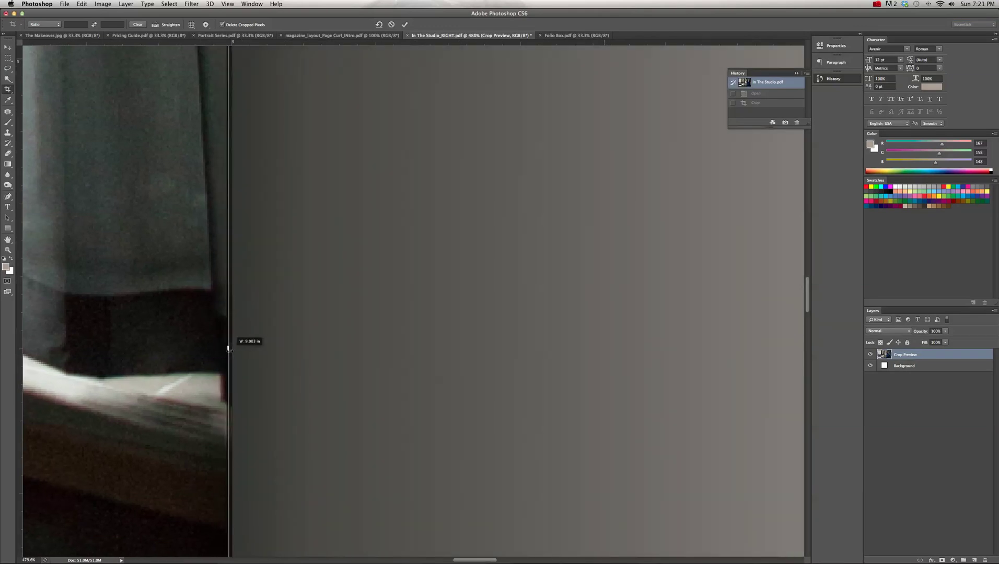
pyautogui.moveTo(228, 349); pyautogui.dragTo(227, 349)
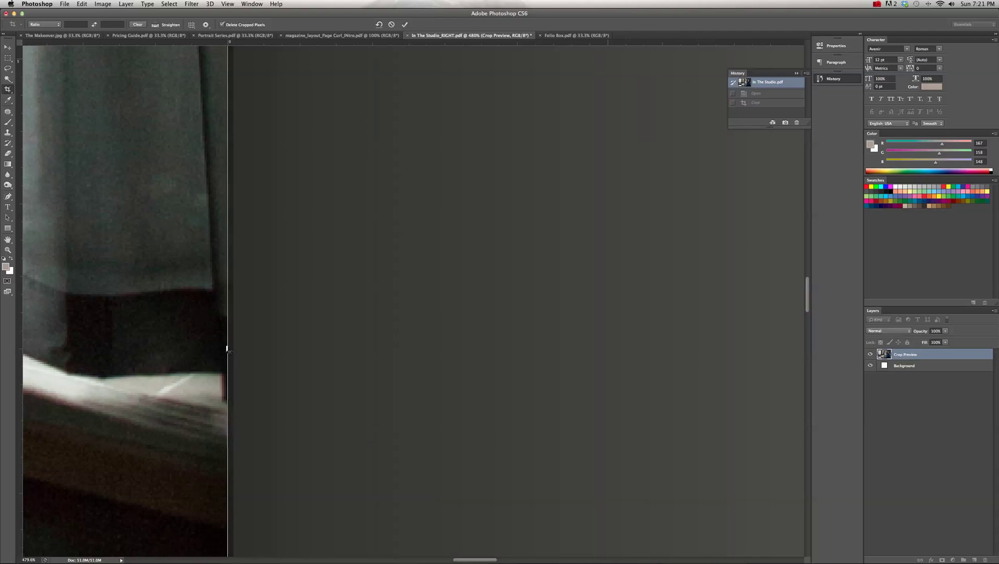
pyautogui.press('super+0')
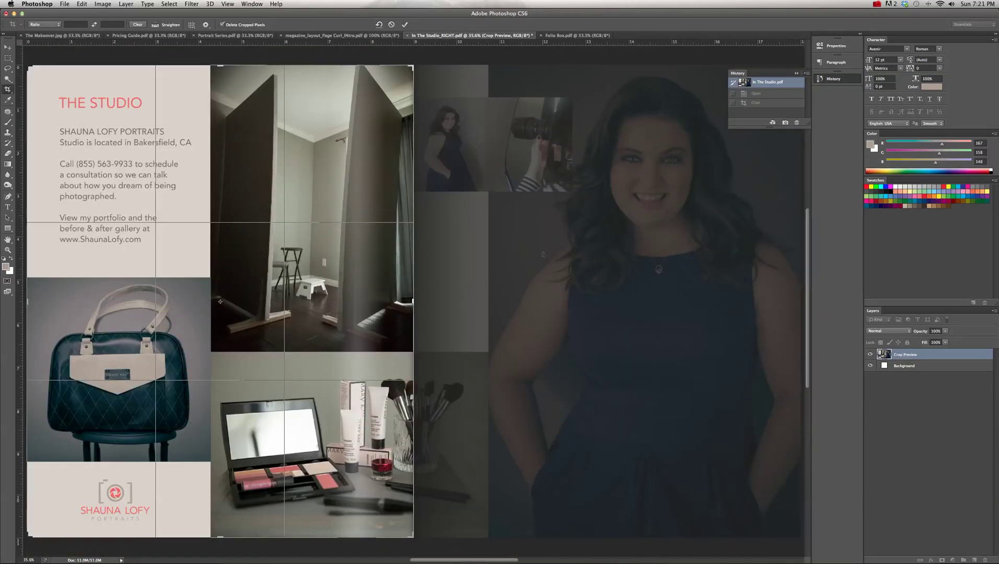
pyautogui.press('Return')
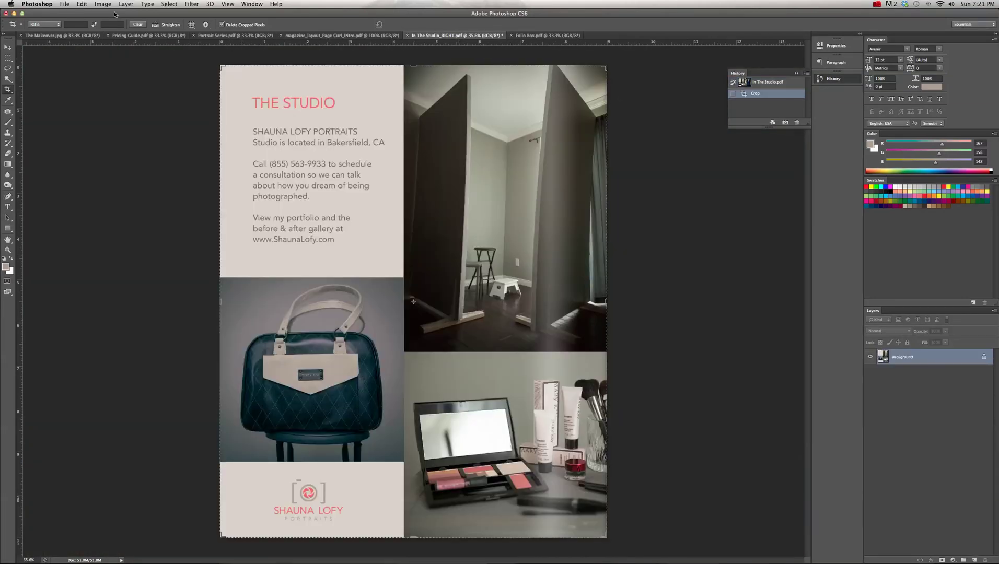
pyautogui.click(65, 4)
# - Change the RIGHT suffix to LEFT and save In The Studio_LEFT.pdf into the ISSUU folder
pyautogui.click(79, 101)
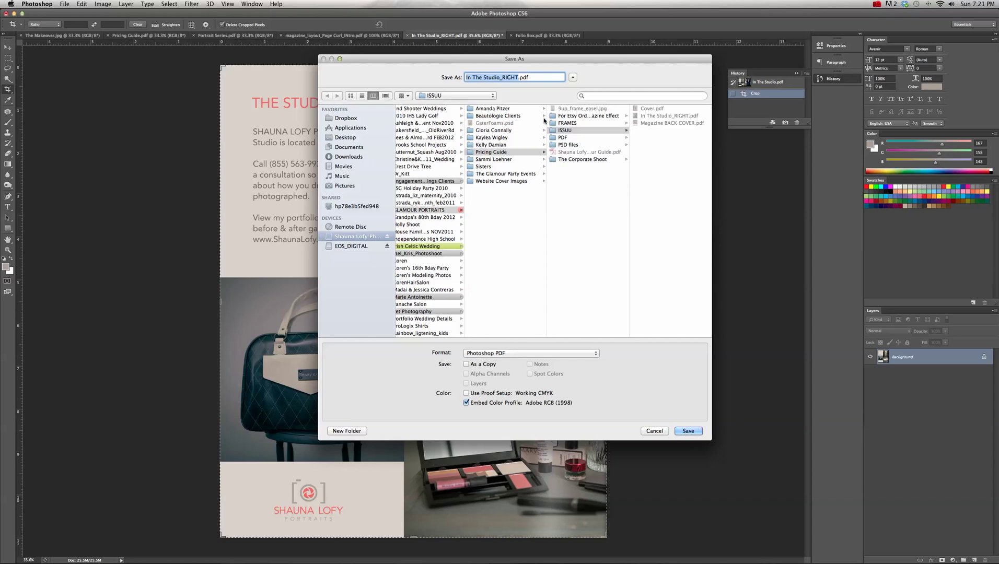
pyautogui.click(515, 78)
pyautogui.press('BackSpace')
pyautogui.press('BackSpace')
pyautogui.press('BackSpace')
pyautogui.press('BackSpace')
pyautogui.press('BackSpace')
pyautogui.write('LEFT')
pyautogui.press('Tab')
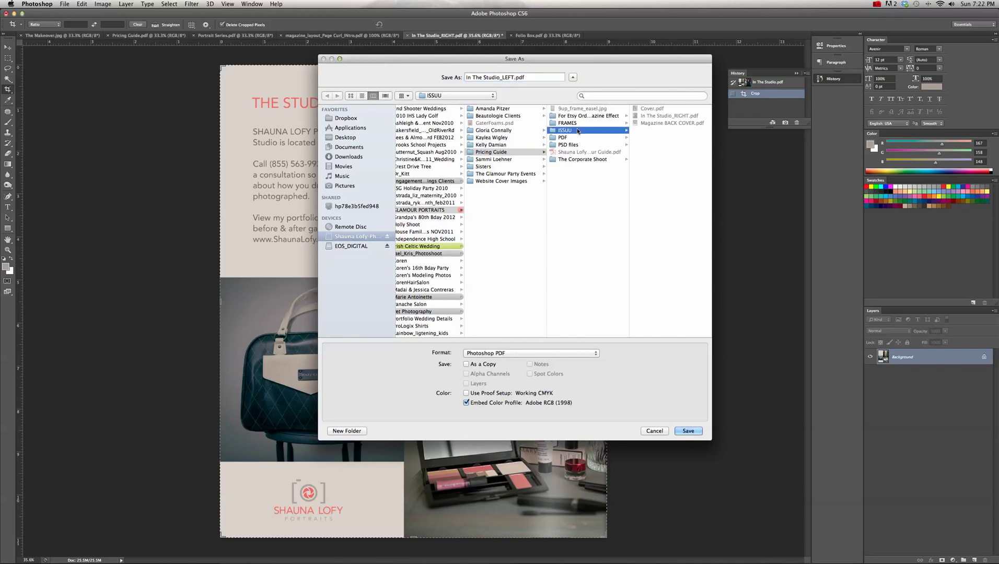
pyautogui.click(688, 431)
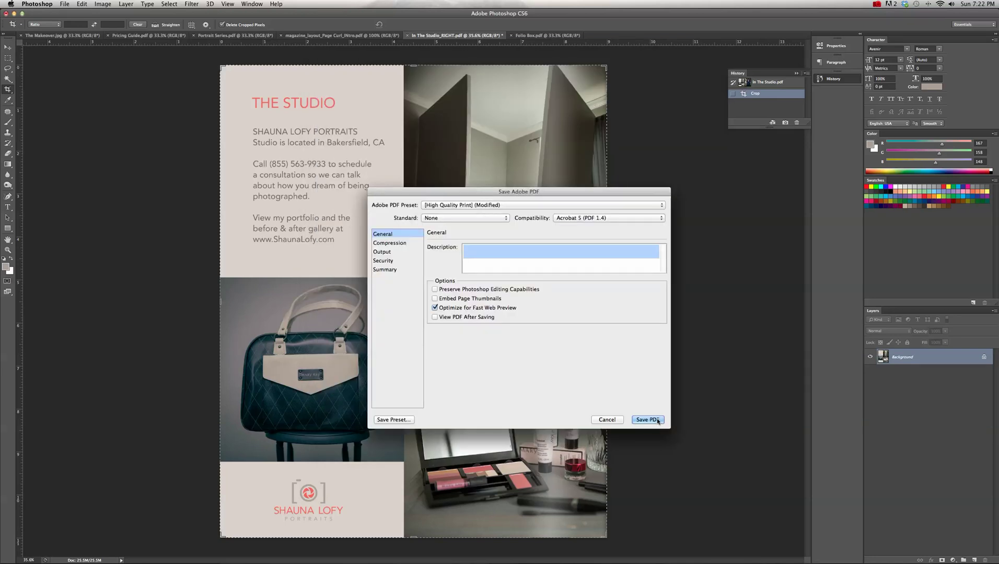
pyautogui.click(657, 420)
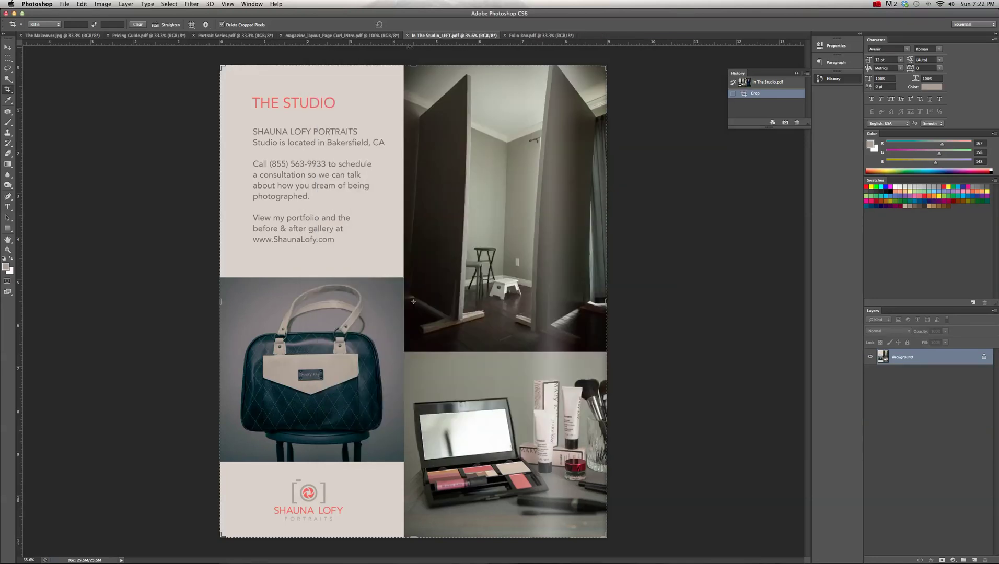
# - Close the Studio left page and crop Folio Box.pdf to its 9-inch right page
pyautogui.press('super+w')
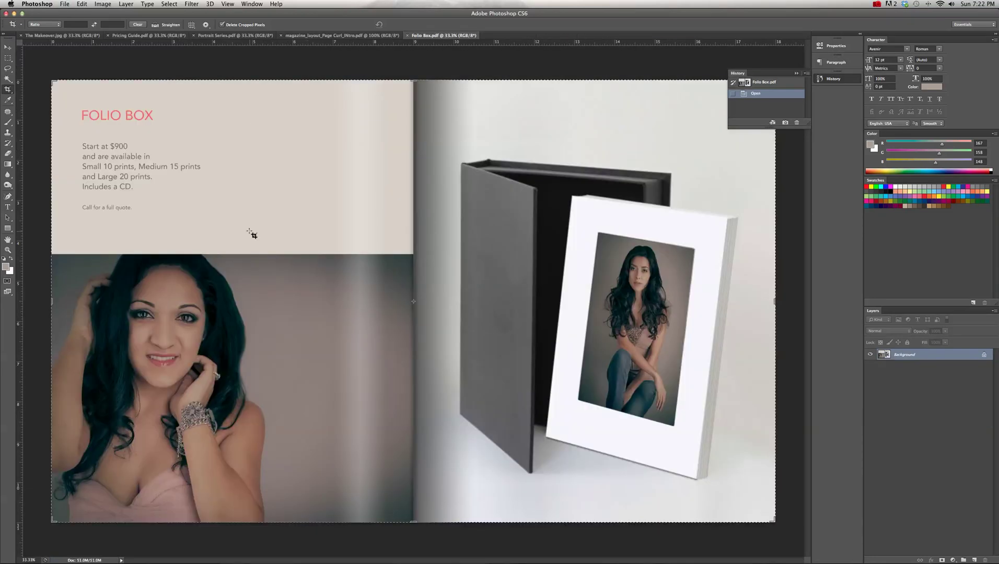
pyautogui.moveTo(51, 302); pyautogui.dragTo(231, 312)
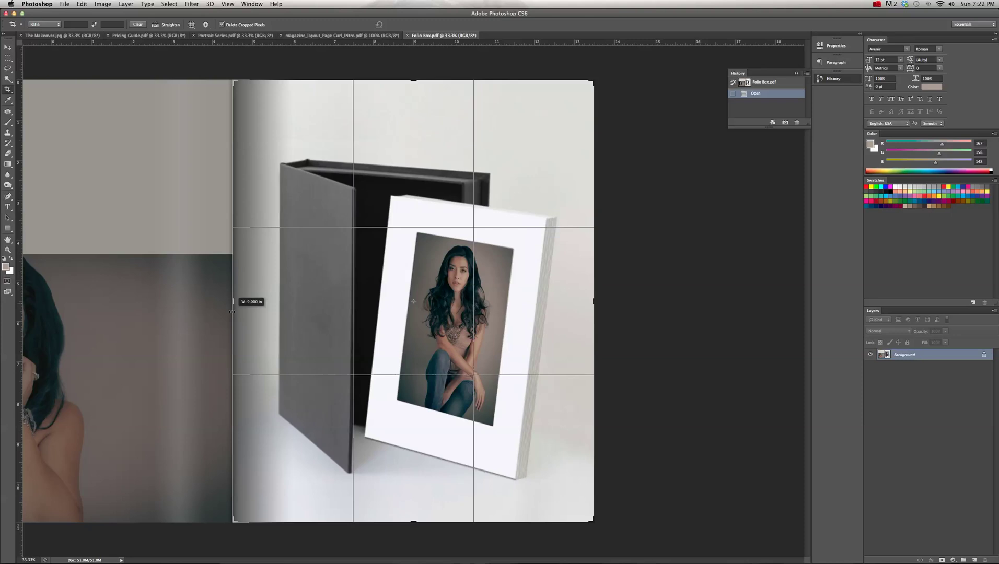
pyautogui.press('Return')
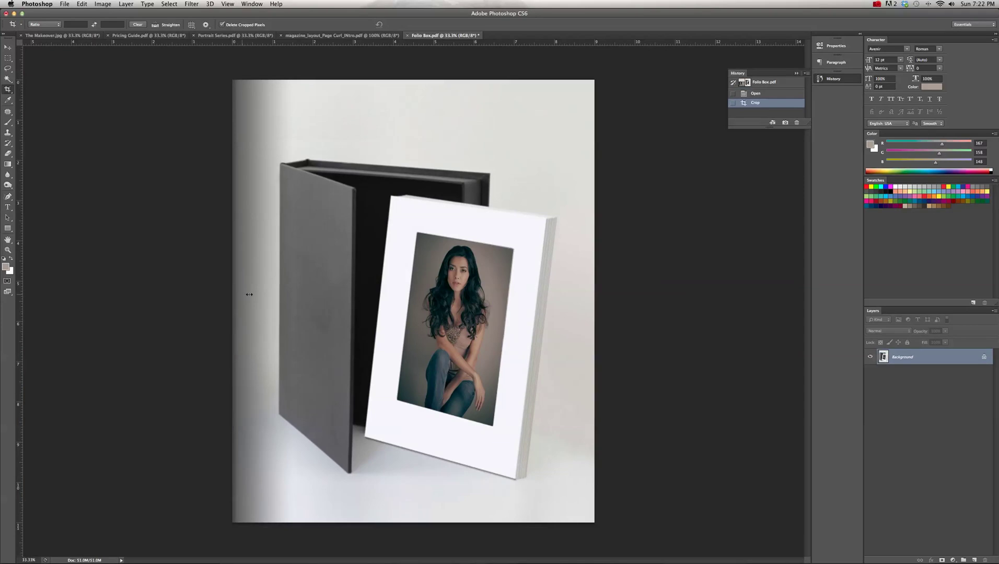
pyautogui.click(65, 4)
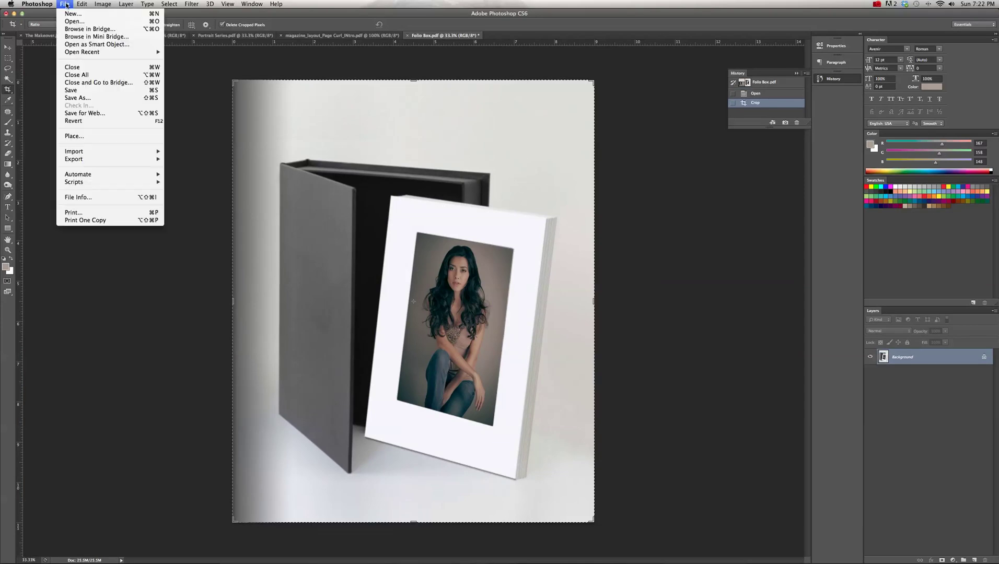
# - Save the crop as Folio Box_RIGHT.pdf in the ISSUU folder, then pick the original spread snapshot
pyautogui.click(91, 98)
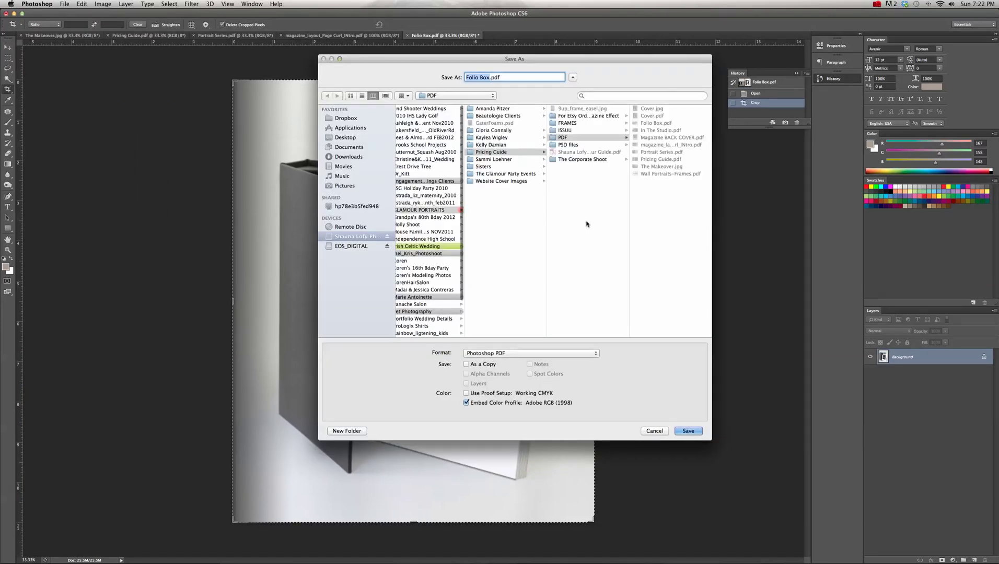
pyautogui.click(489, 78)
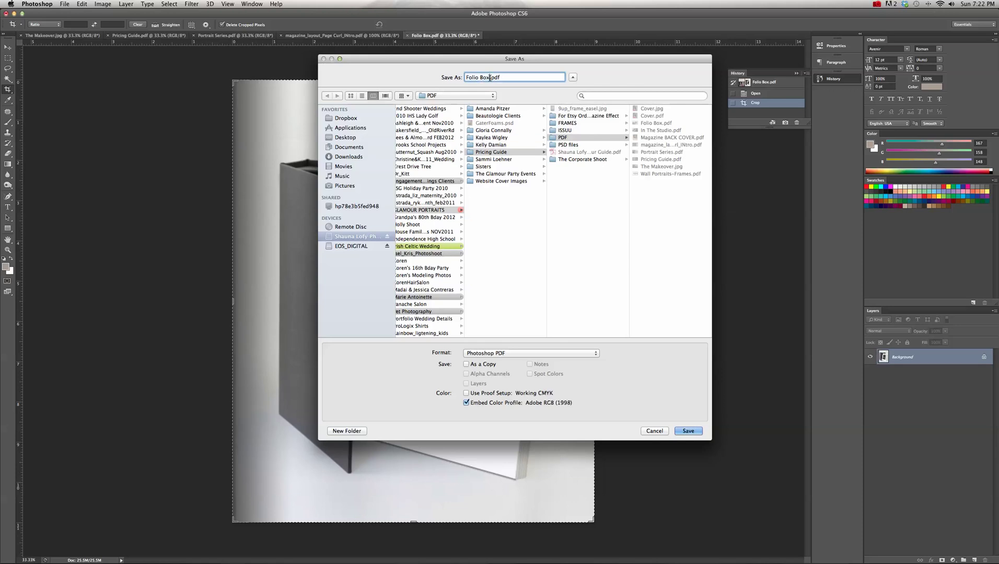
pyautogui.write('_RIGHT')
pyautogui.click(566, 130)
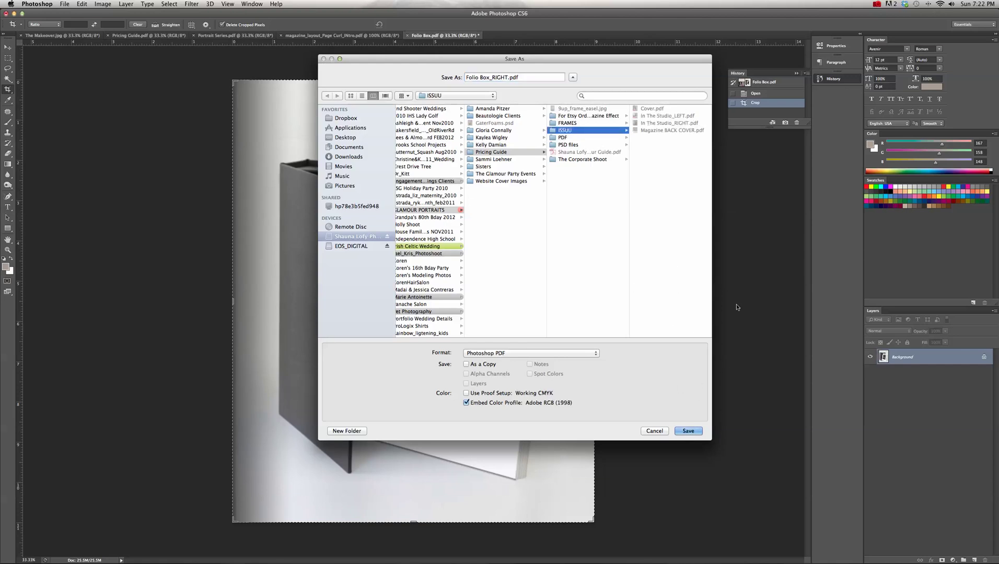
pyautogui.click(688, 430)
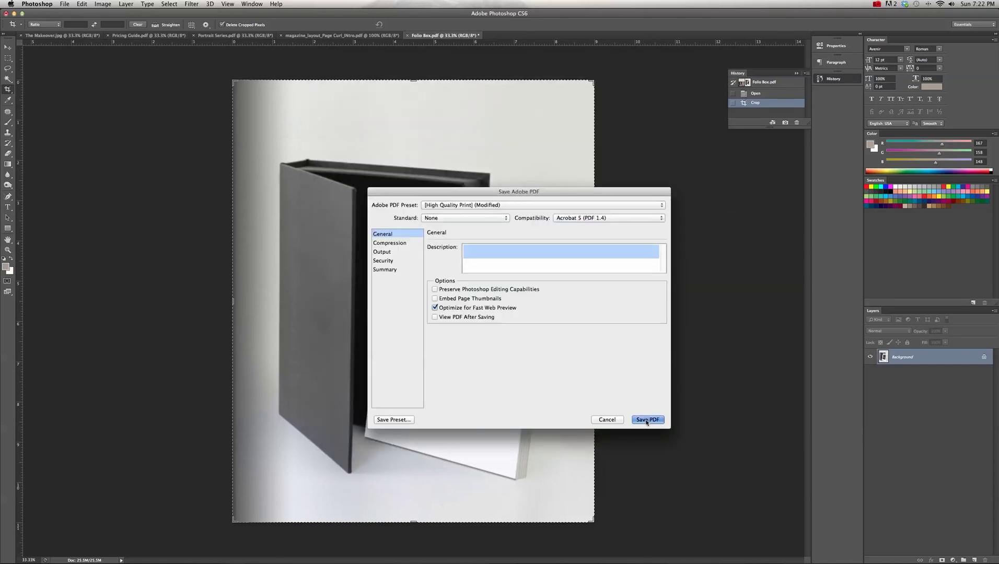
pyautogui.click(648, 422)
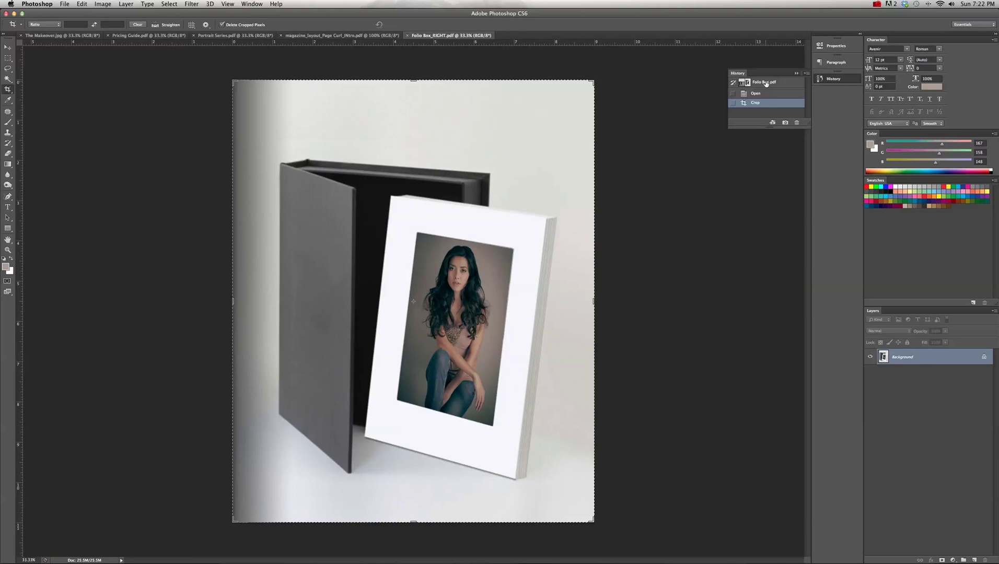
pyautogui.click(764, 83)
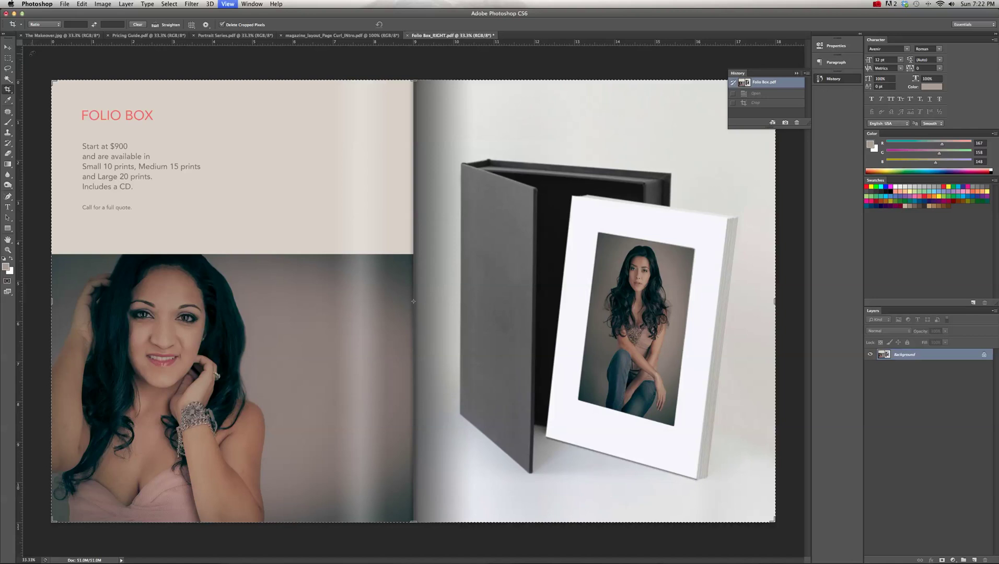
# - Toggle the rulers off and back on, then switch to the Move tool
pyautogui.press('super+r')
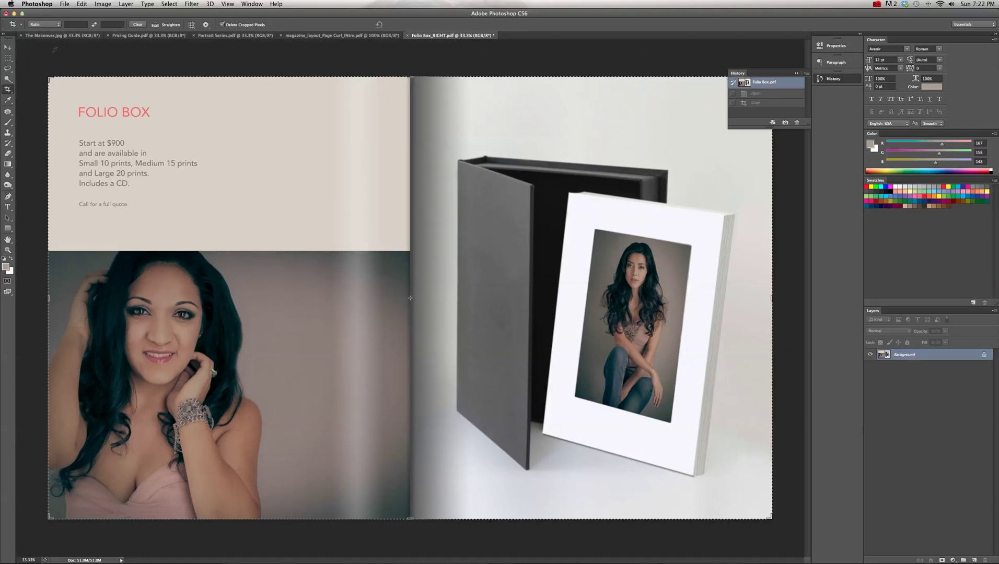
pyautogui.press('super+r')
pyautogui.press('super+r')
pyautogui.press('super+r')
pyautogui.click(8, 47)
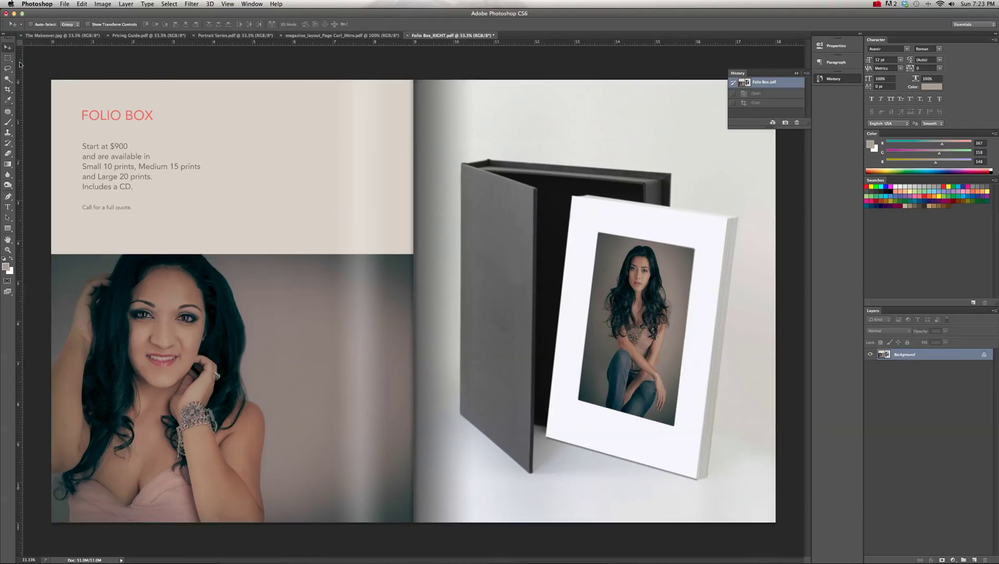
# - Place a vertical guide at about 9 in, exactly on the Folio Box spread's center fold
pyautogui.moveTo(20, 64); pyautogui.dragTo(413, 102)
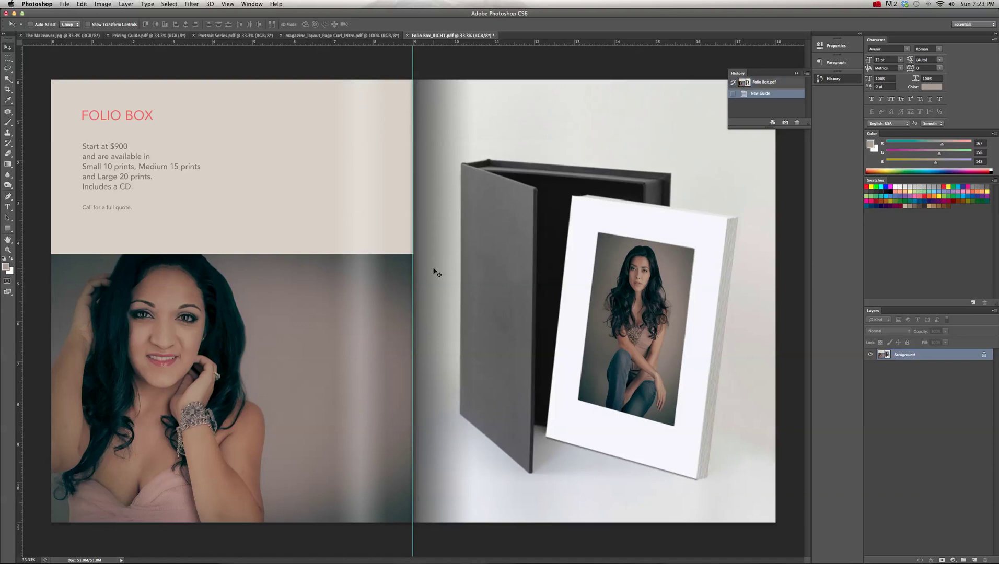
pyautogui.moveTo(412, 275); pyautogui.dragTo(471, 283)
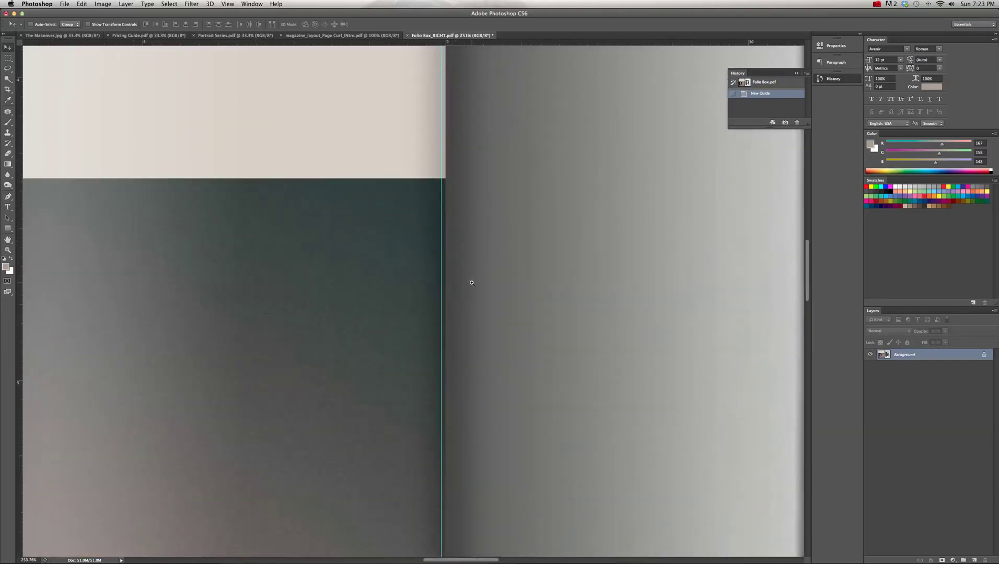
pyautogui.doubleClick(441, 277)
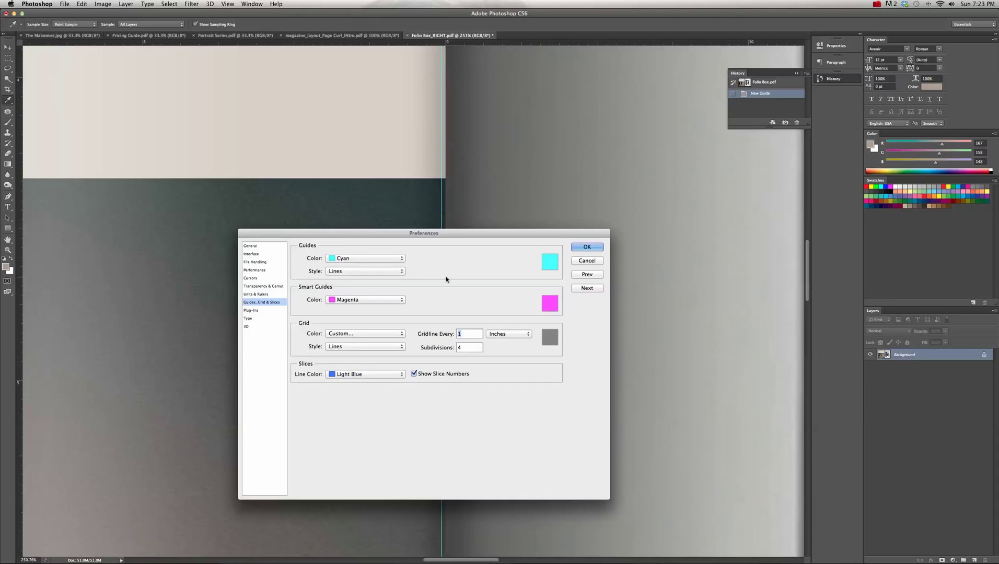
pyautogui.click(589, 264)
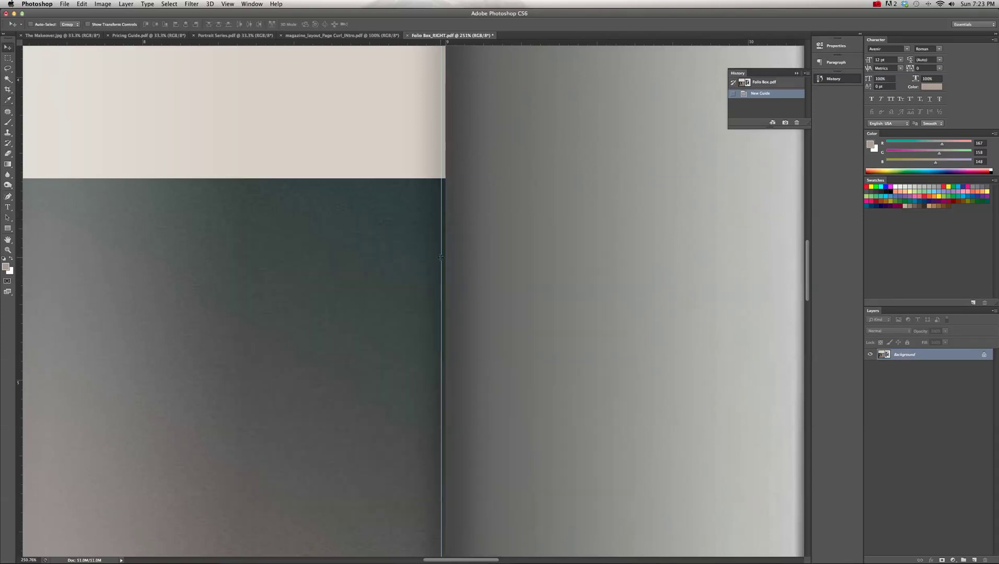
pyautogui.moveTo(442, 256); pyautogui.dragTo(445, 257)
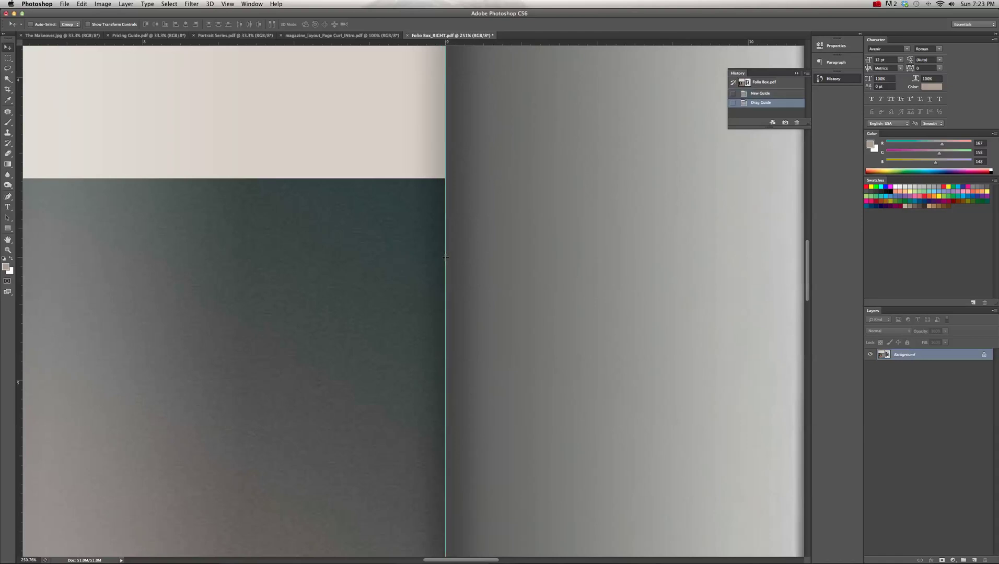
pyautogui.press('super+0')
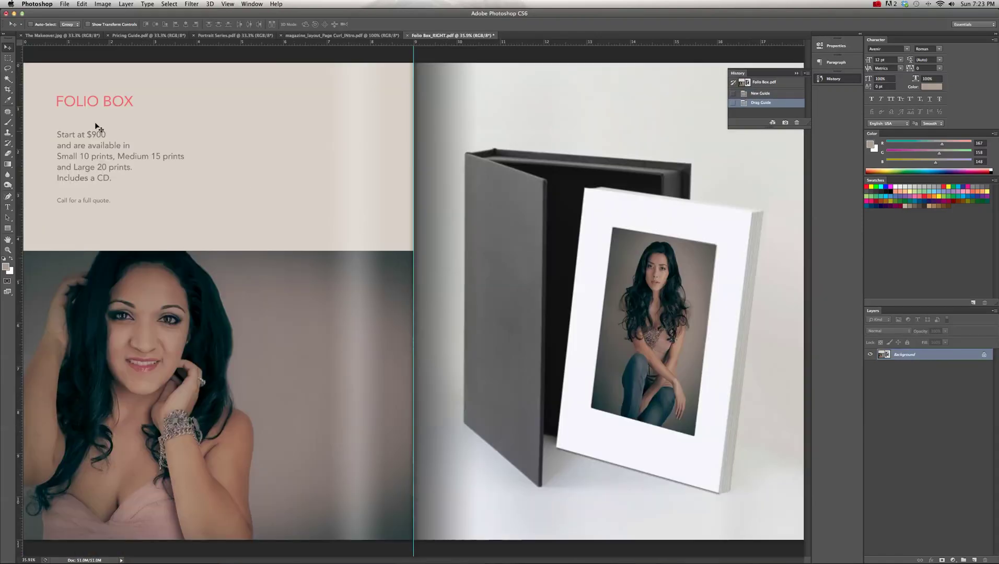
pyautogui.click(8, 90)
# - Crop the Folio Box spread at the guide to its 9-inch left page with the portrait
pyautogui.press('super+minus')
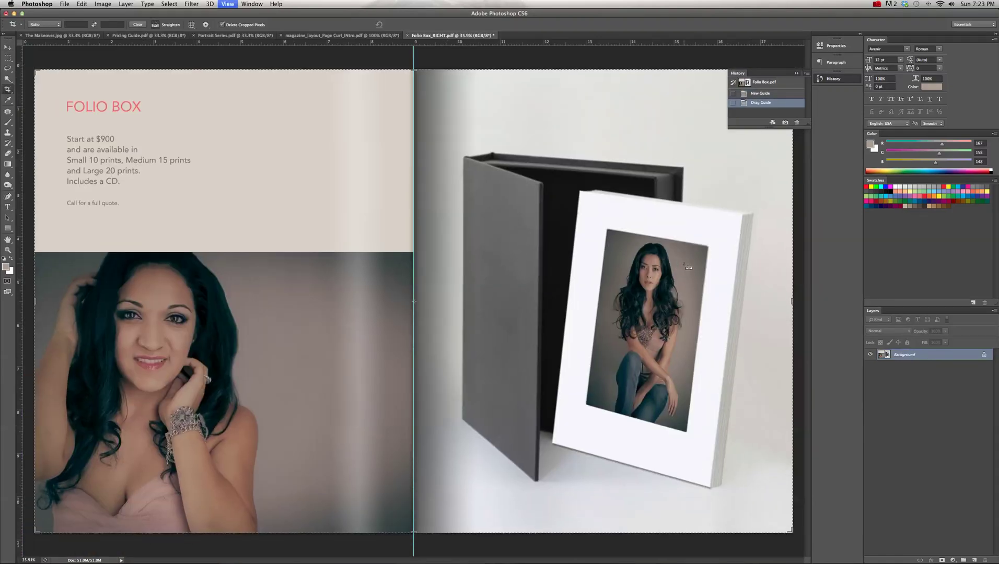
pyautogui.moveTo(775, 303); pyautogui.dragTo(667, 315)
pyautogui.press('super+space')
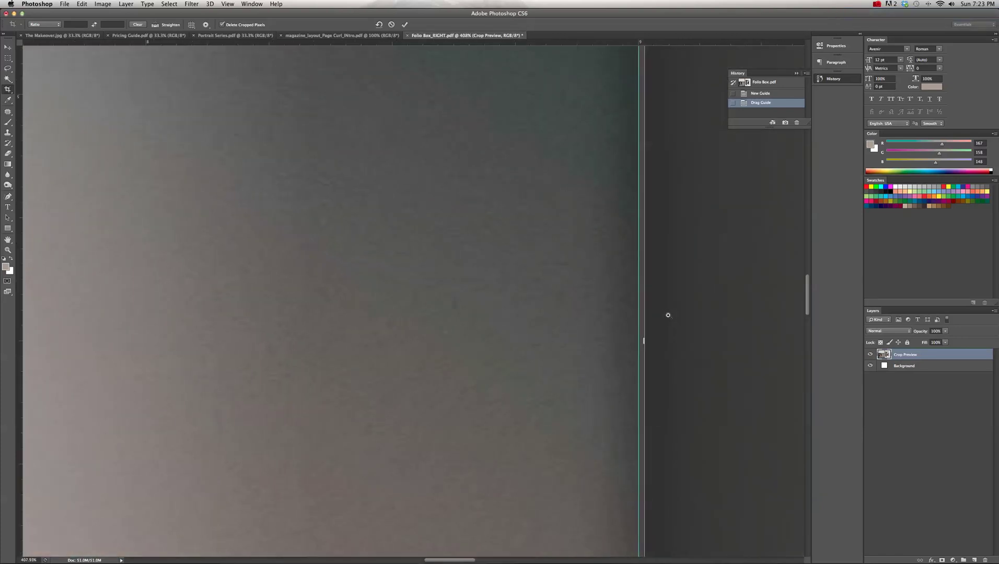
pyautogui.press('super+0')
pyautogui.press('super+space')
pyautogui.moveTo(414, 314); pyautogui.dragTo(492, 311)
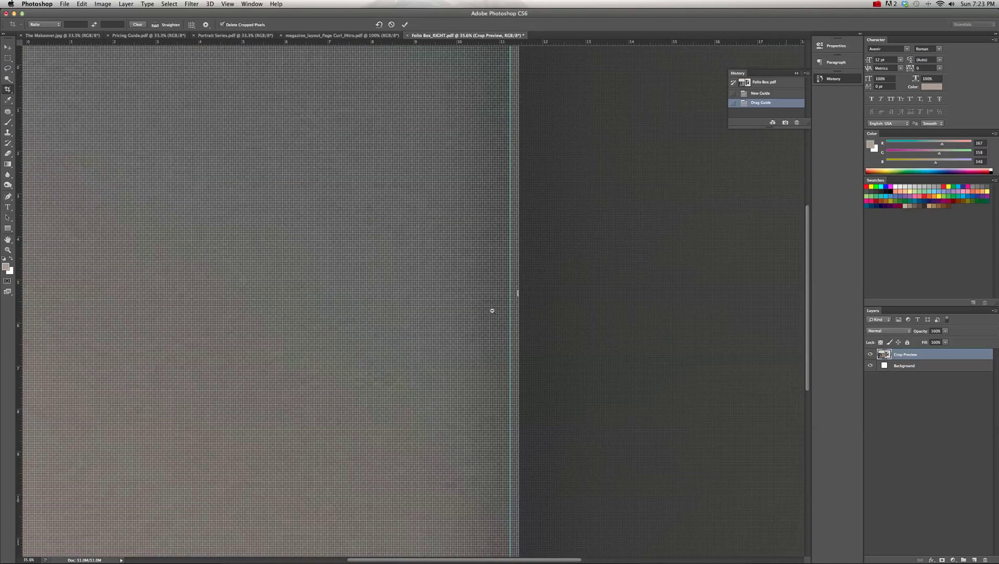
pyautogui.moveTo(518, 294); pyautogui.dragTo(513, 294)
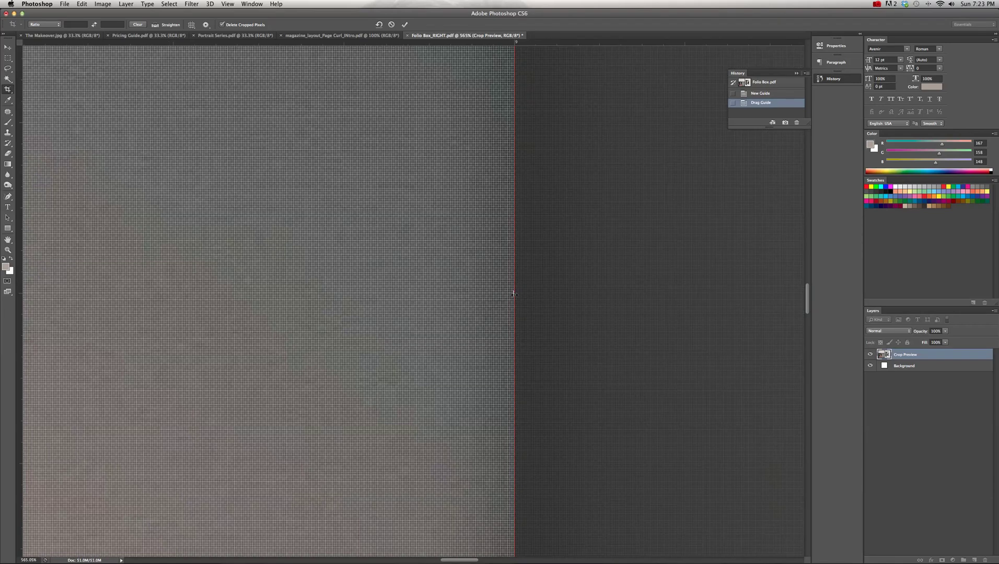
pyautogui.press('Return')
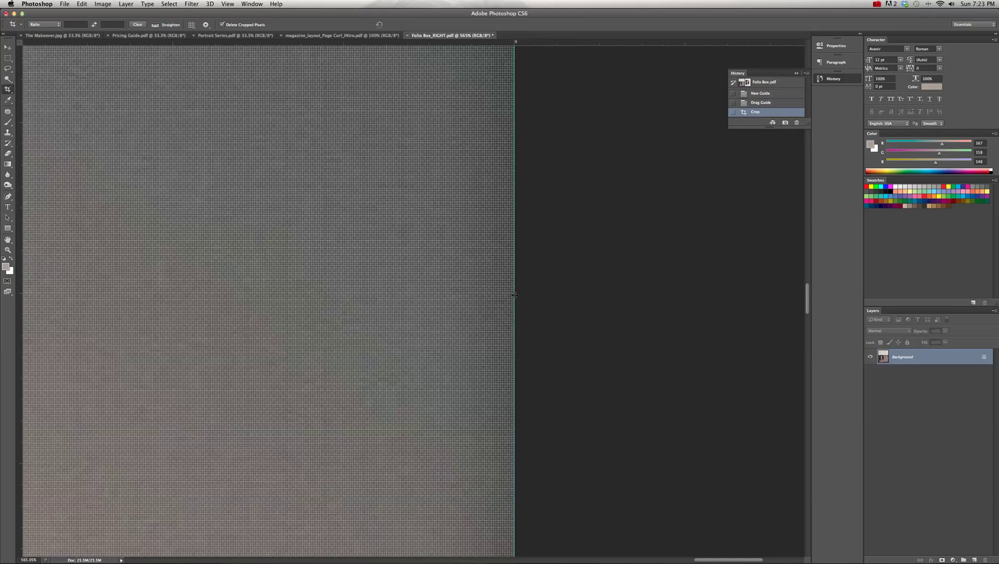
pyautogui.press('super+0')
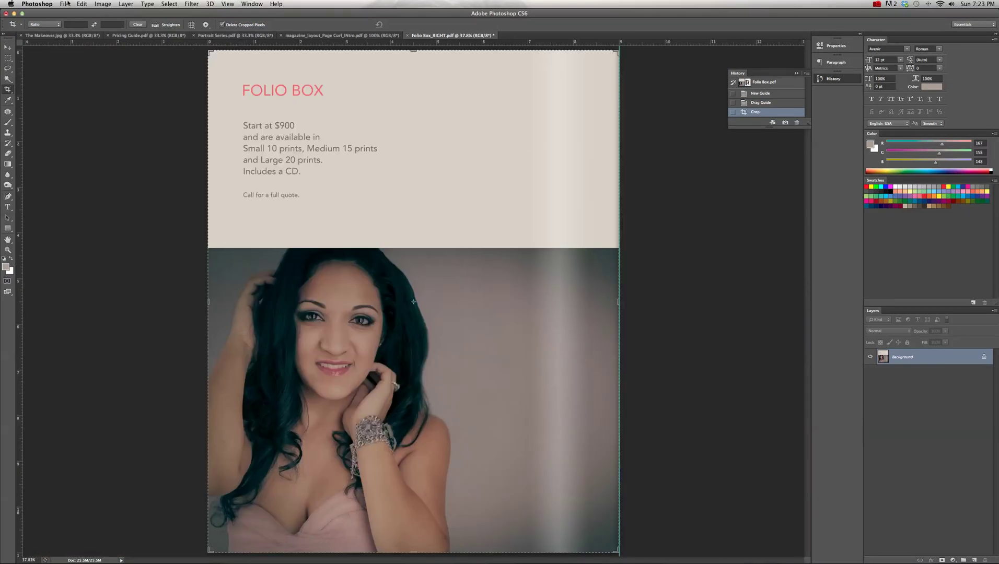
pyautogui.click(65, 4)
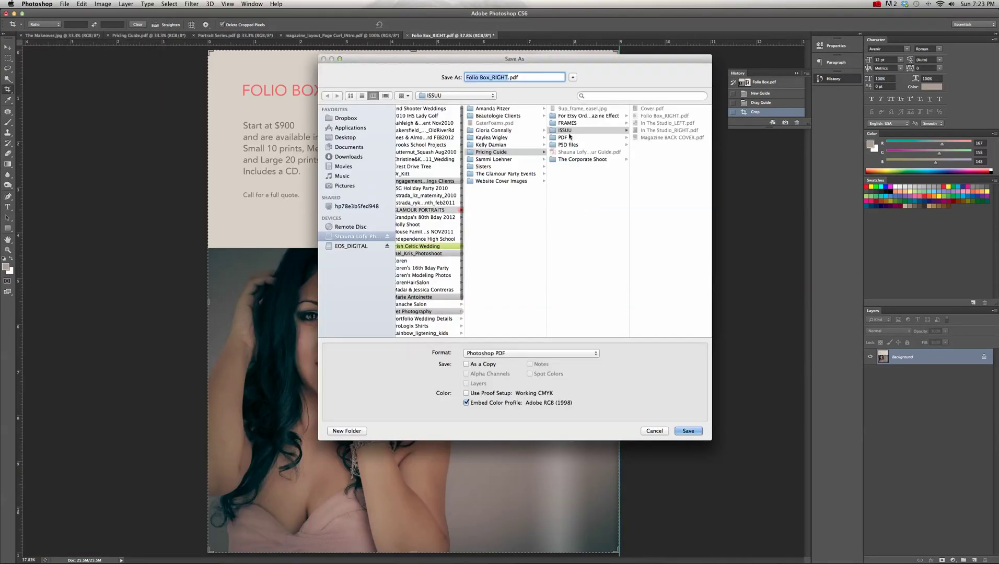
# - Rename the file to Folio Box_LEFT.pdf, save it as a PDF into ISSUU, and close it
pyautogui.click(569, 132)
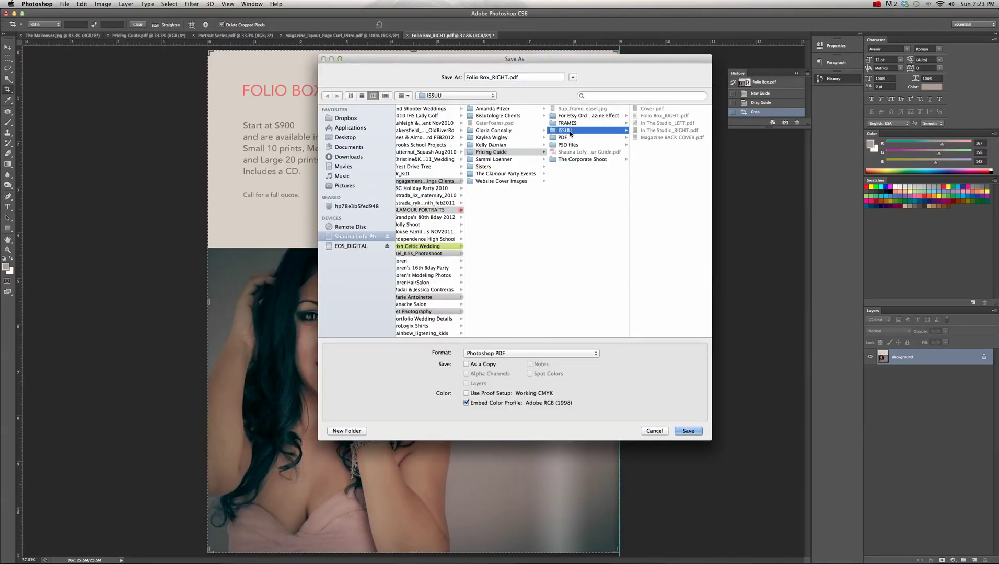
pyautogui.click(506, 77)
pyautogui.press('BackSpace')
pyautogui.press('BackSpace')
pyautogui.press('BackSpace')
pyautogui.press('BackSpace')
pyautogui.press('BackSpace')
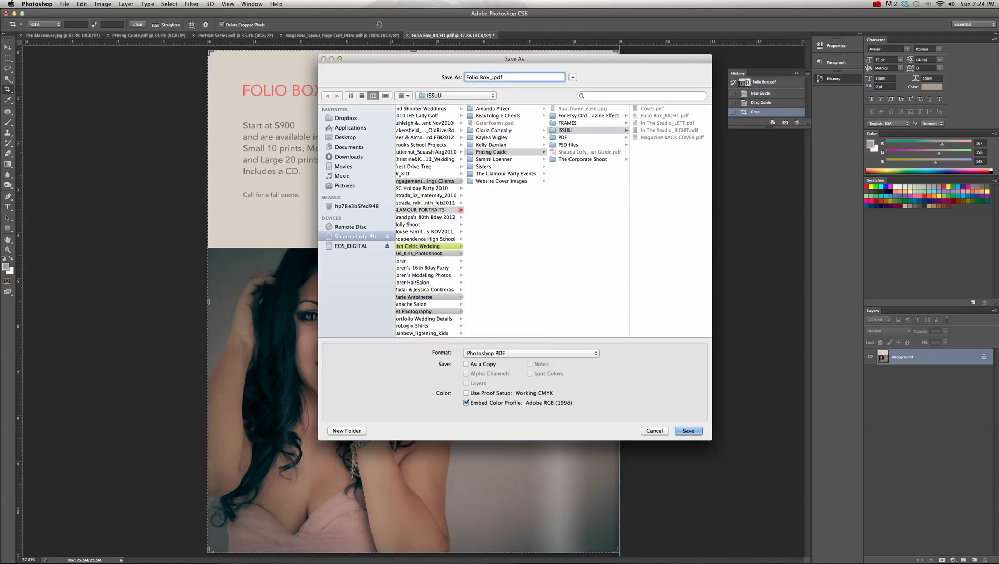
pyautogui.write('LEFT')
pyautogui.click(658, 264)
pyautogui.click(688, 431)
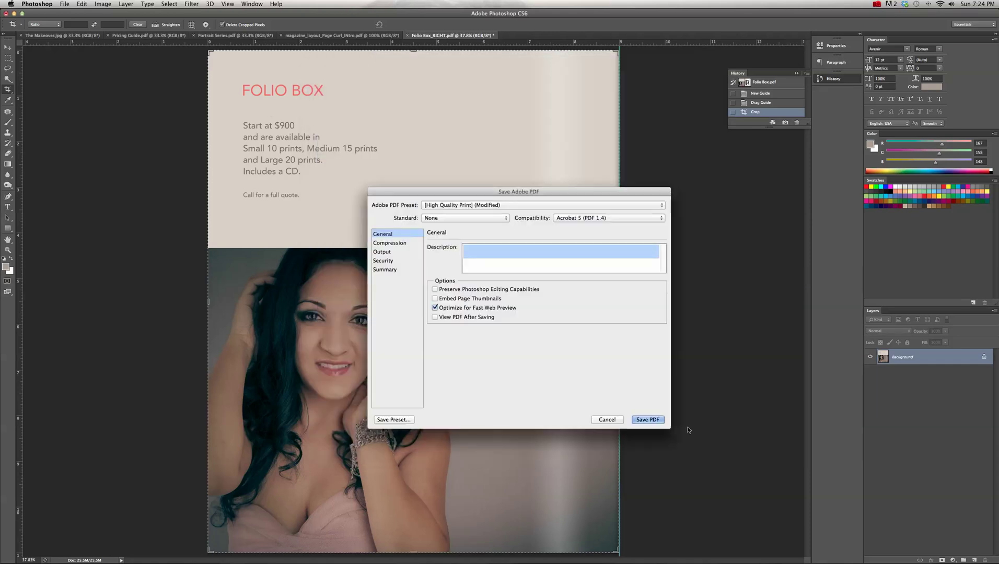
pyautogui.click(647, 420)
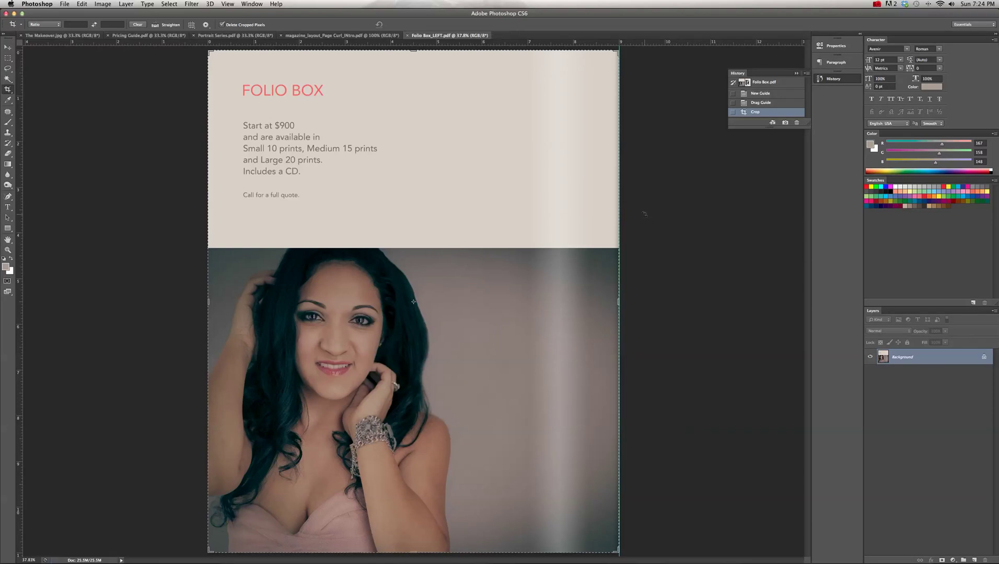
pyautogui.press('super+w')
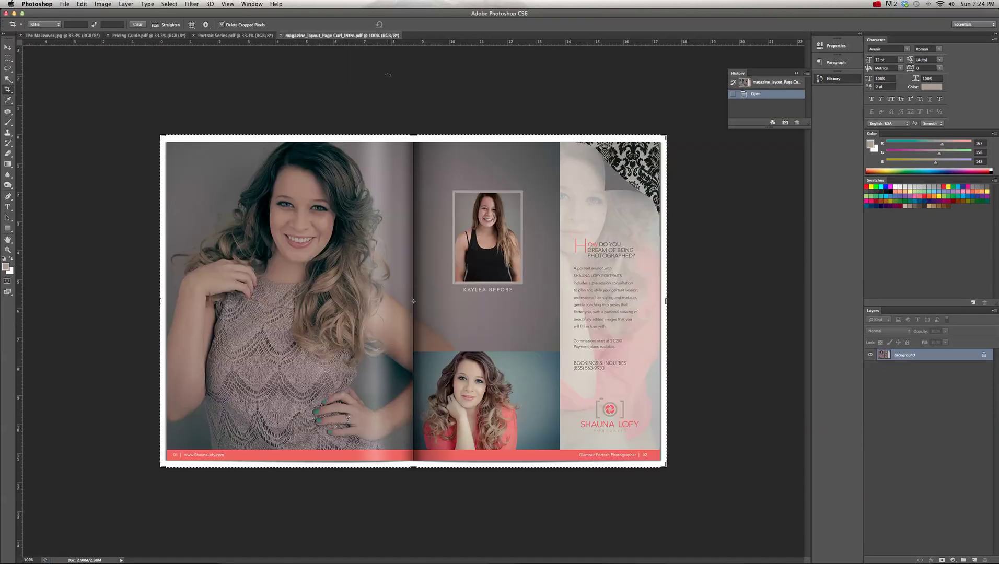
# - Close magazine_layout and crop Portrait Series.pdf to its right-hand PORTRAIT SERIES page
pyautogui.press('super+w')
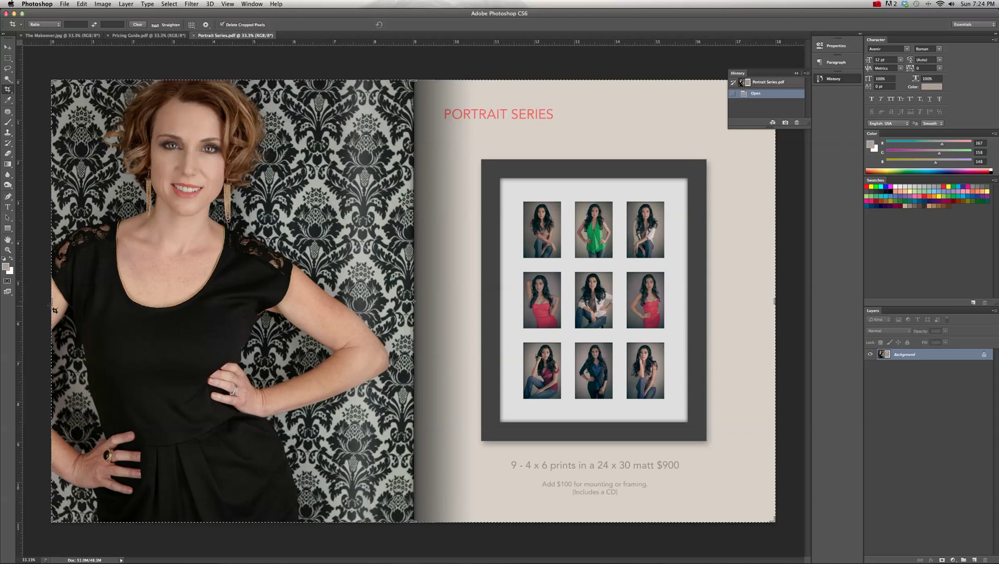
pyautogui.moveTo(55, 310); pyautogui.dragTo(228, 310)
pyautogui.press('Return')
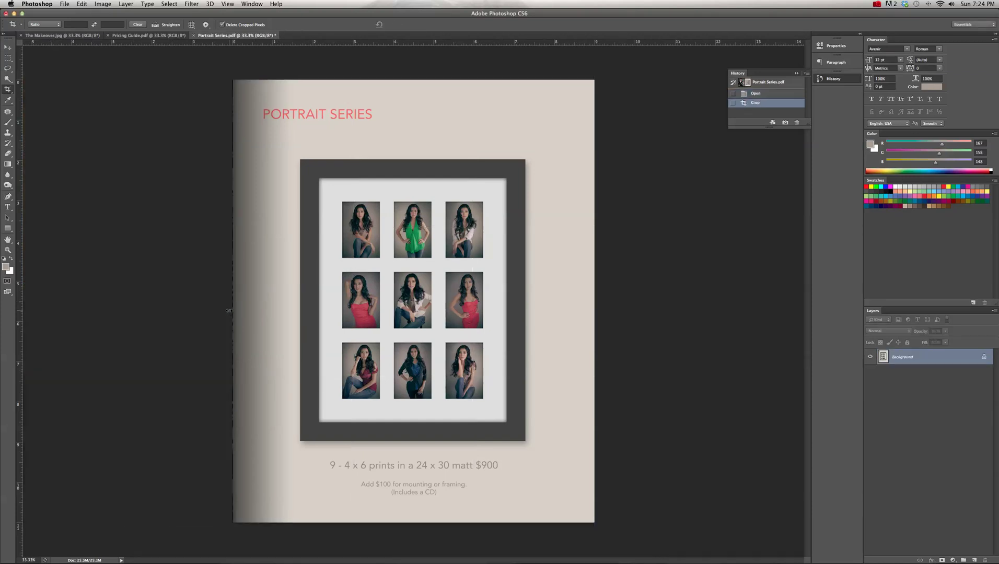
pyautogui.press('super+shift+s')
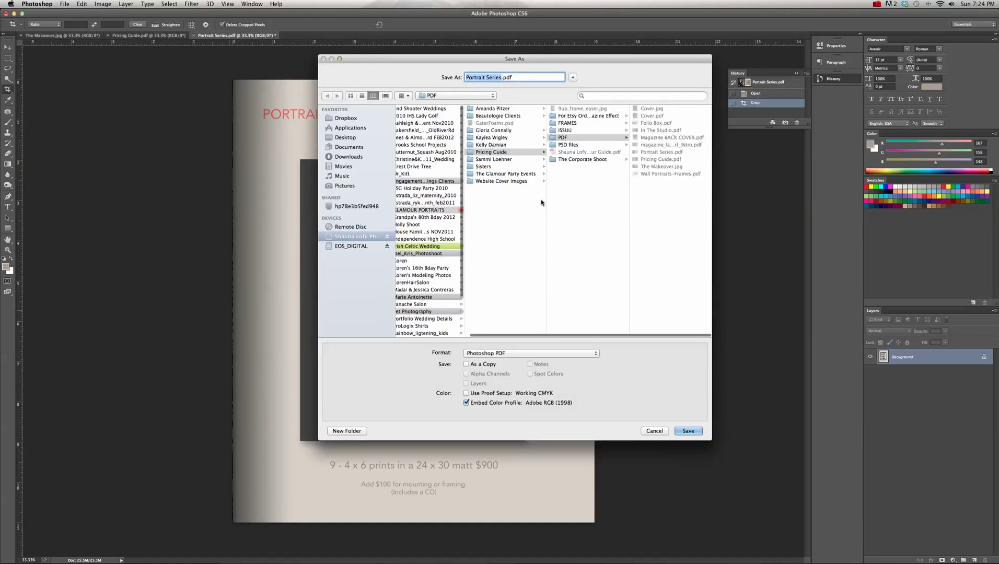
# - Add _RIGHT to the name and save Portrait Series_RIGHT.pdf into the ISSUU folder
pyautogui.click(565, 131)
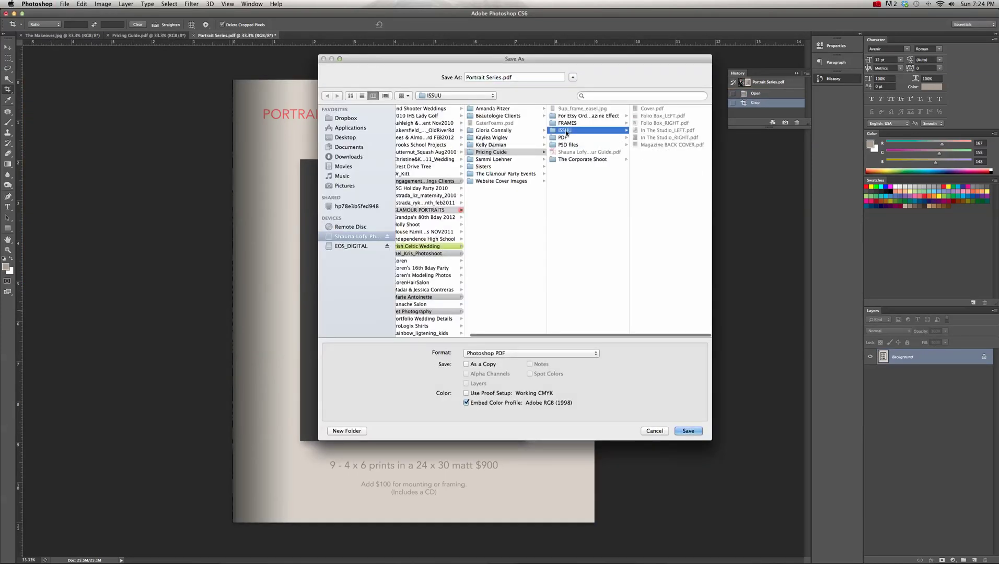
pyautogui.click(503, 77)
pyautogui.write('_RIGHT')
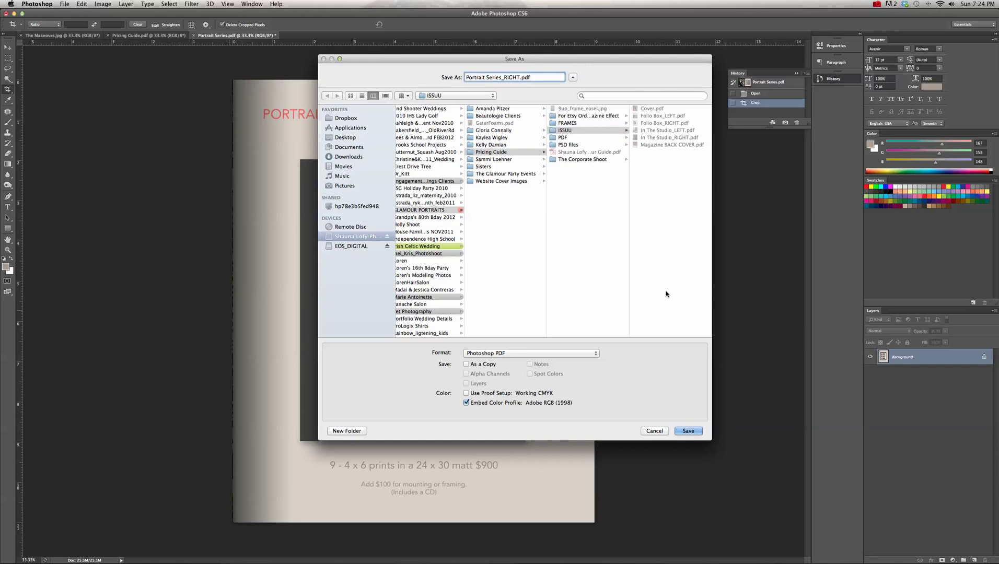
pyautogui.click(688, 431)
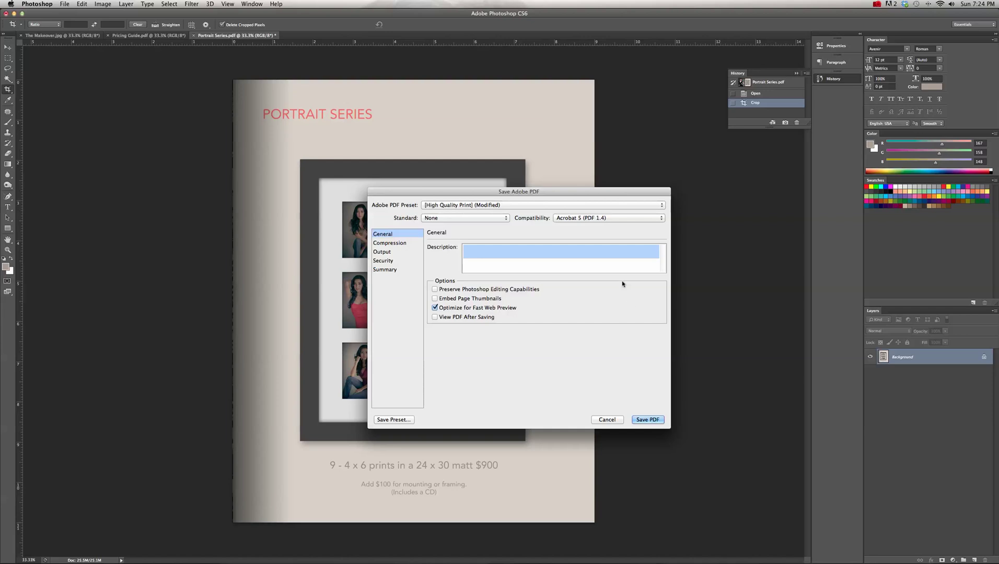
pyautogui.click(647, 419)
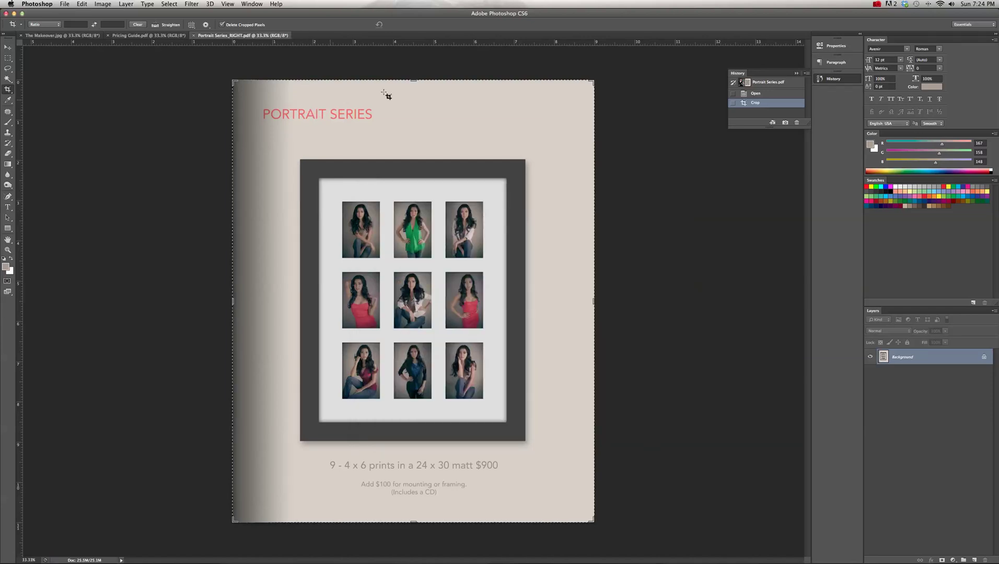
# - Revert to the original Portrait Series spread and crop it at the spine to the left portrait page
pyautogui.click(762, 82)
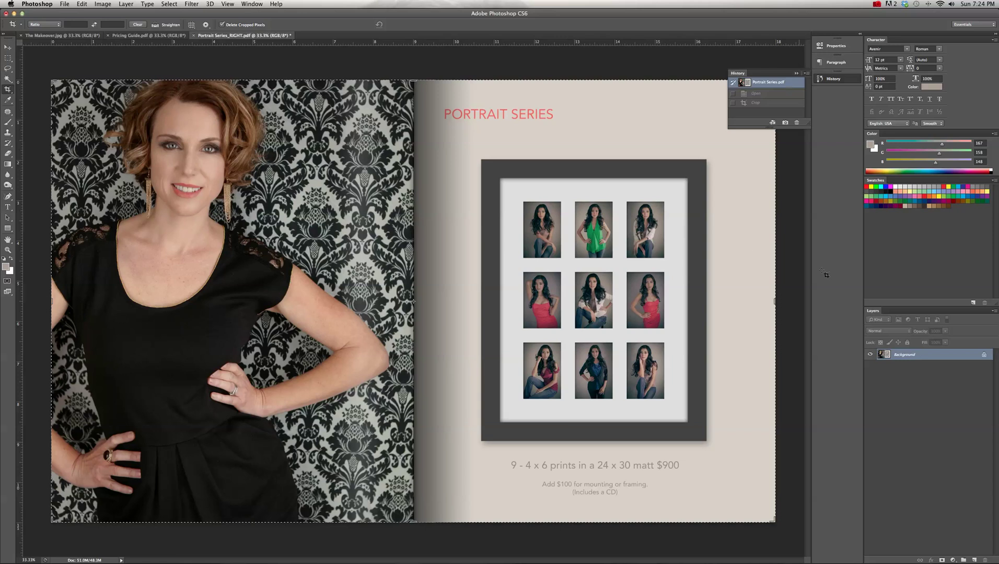
pyautogui.moveTo(765, 307); pyautogui.dragTo(593, 292)
pyautogui.scroll(3, 595, 296)
pyautogui.scroll(2, 625, 306)
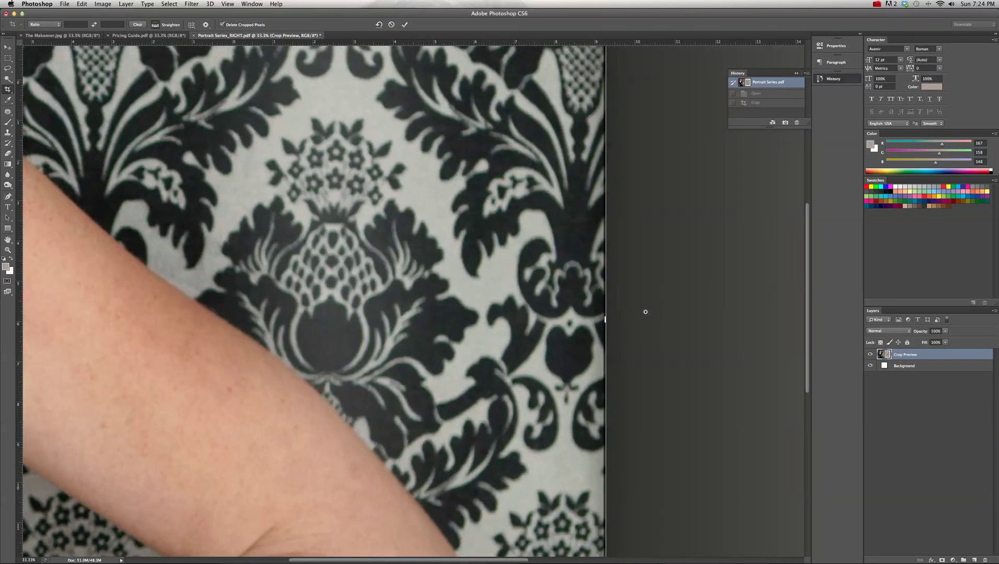
pyautogui.press('super+0')
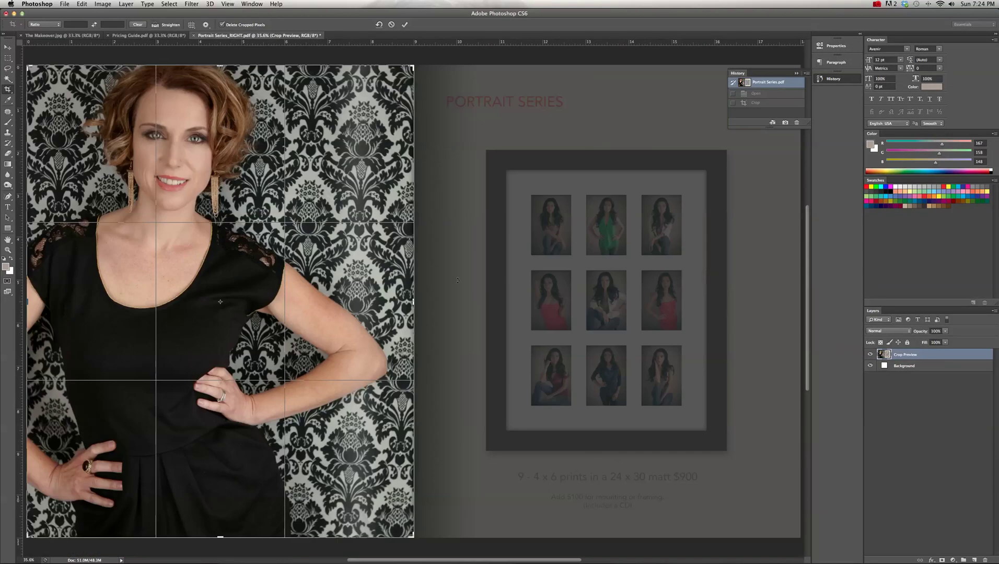
pyautogui.scroll(10, 420, 296)
pyautogui.press('super+minus')
pyautogui.press('super+minus')
pyautogui.press('super+minus')
pyautogui.press('super+minus')
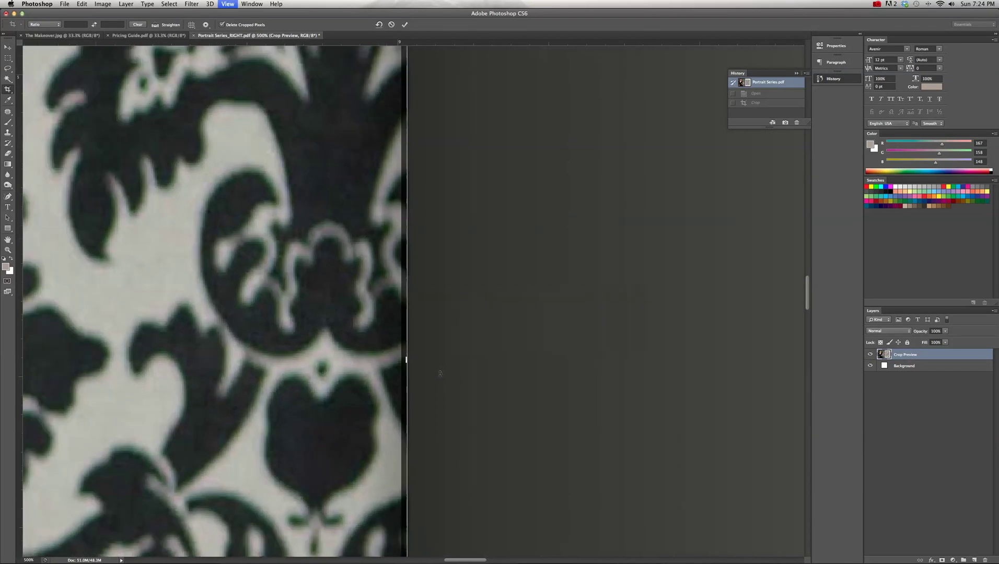
pyautogui.moveTo(407, 366); pyautogui.dragTo(403, 361)
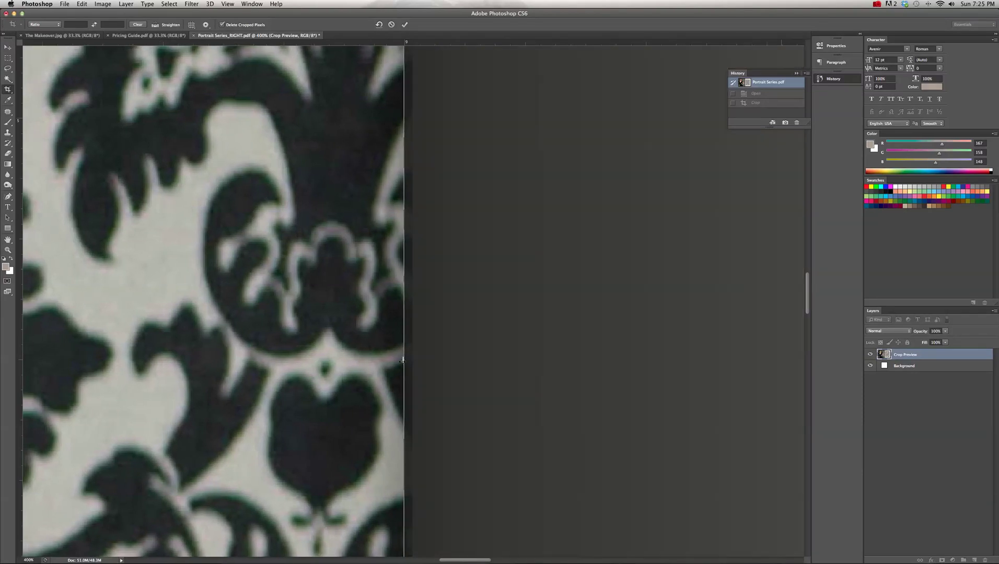
pyautogui.press('Return')
pyautogui.press('super+0')
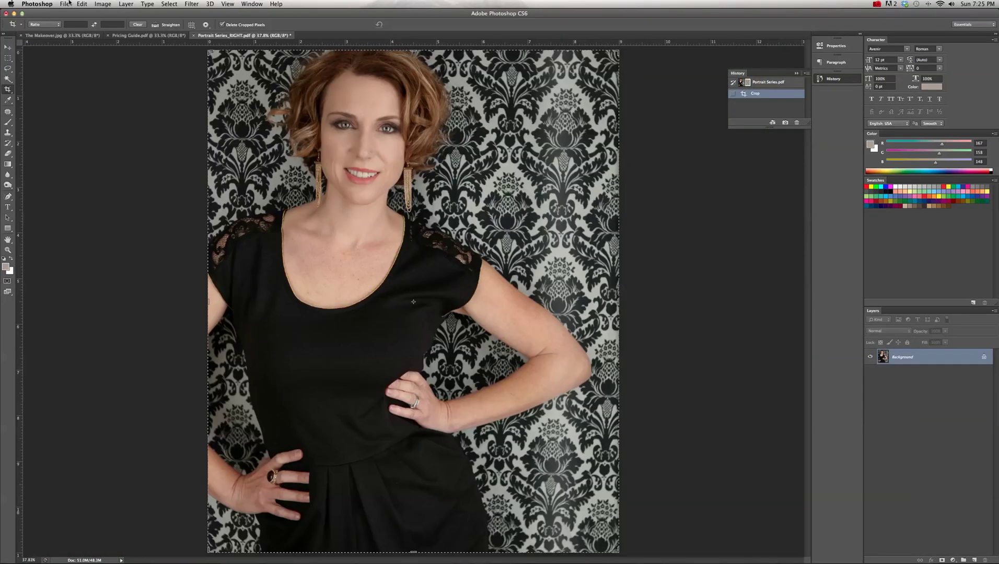
# - Save it as Portrait Series_LEFT.pdf in the ISSUU folder and close it
pyautogui.click(65, 4)
pyautogui.click(86, 101)
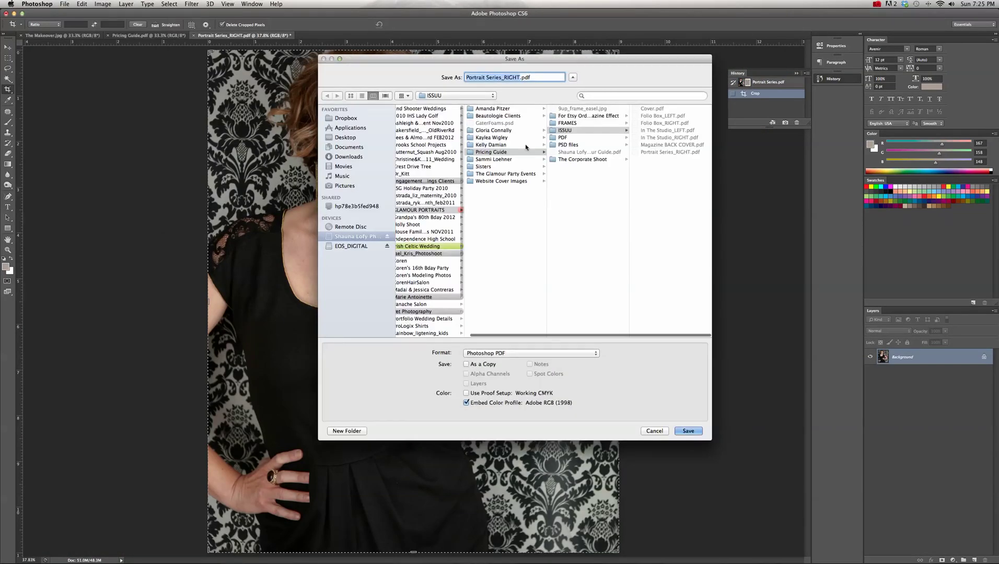
pyautogui.click(518, 77)
pyautogui.press('BackSpace')
pyautogui.press('BackSpace')
pyautogui.press('BackSpace')
pyautogui.press('BackSpace')
pyautogui.press('BackSpace')
pyautogui.write('LEFT')
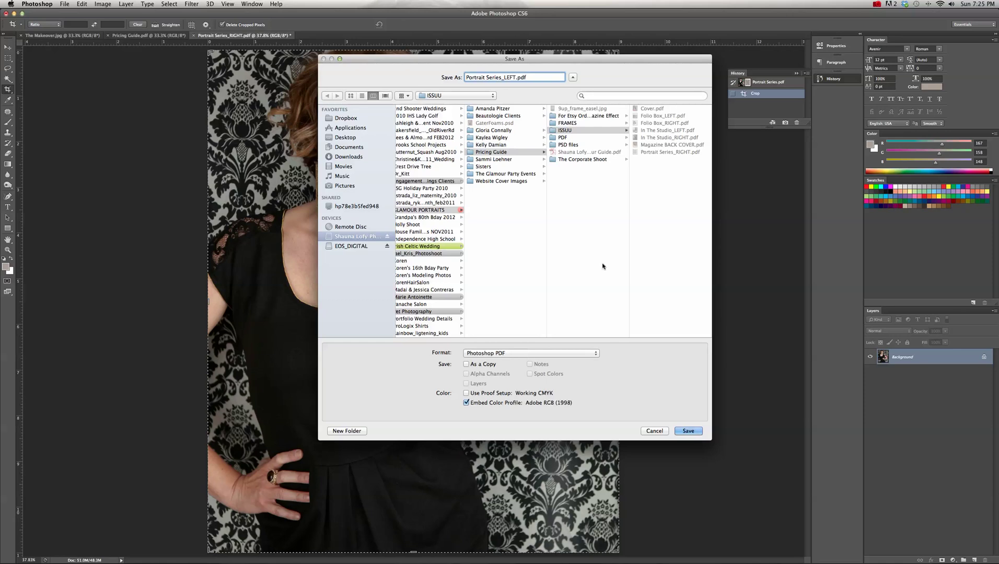
pyautogui.click(575, 131)
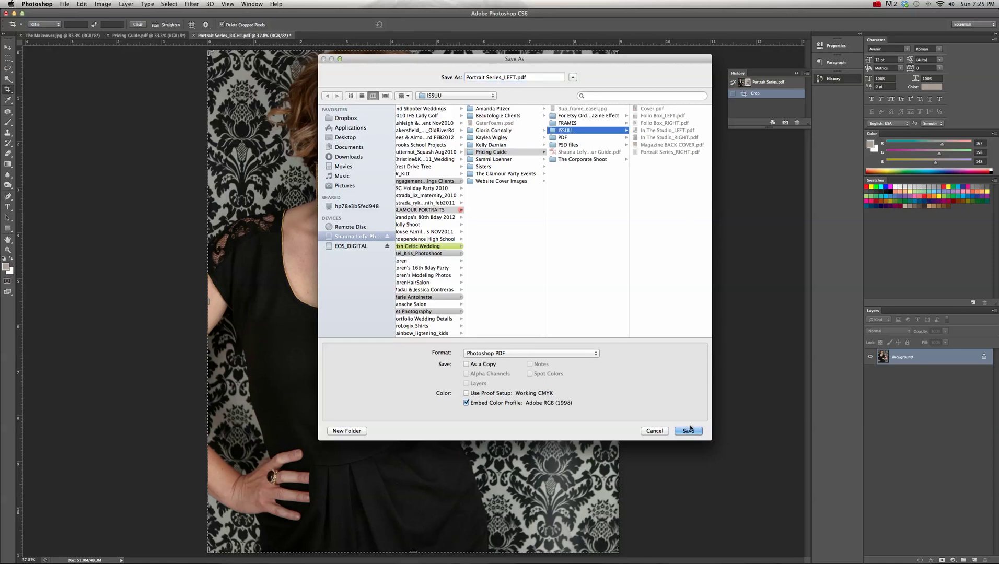
pyautogui.click(689, 429)
pyautogui.press('Return')
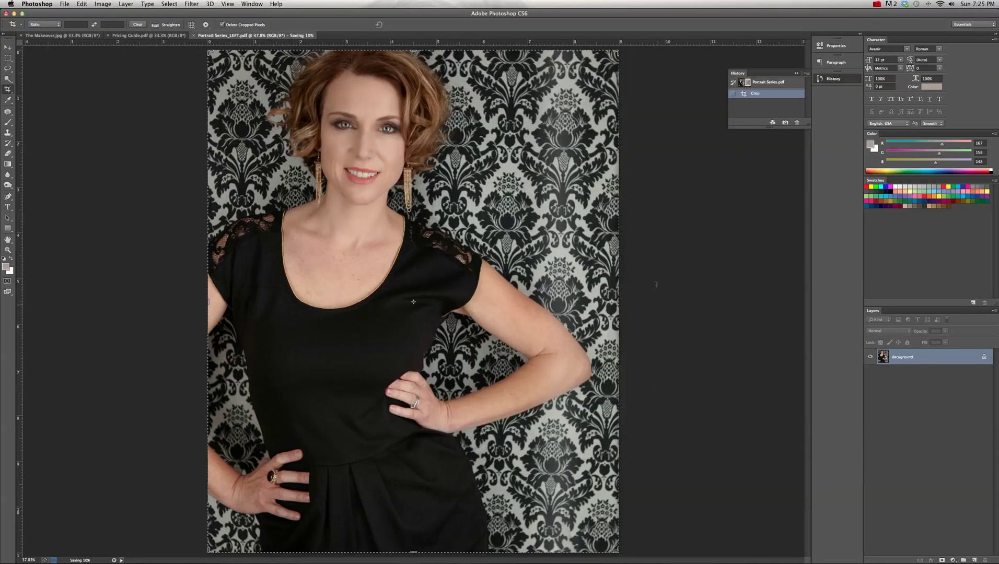
pyautogui.press('super+w')
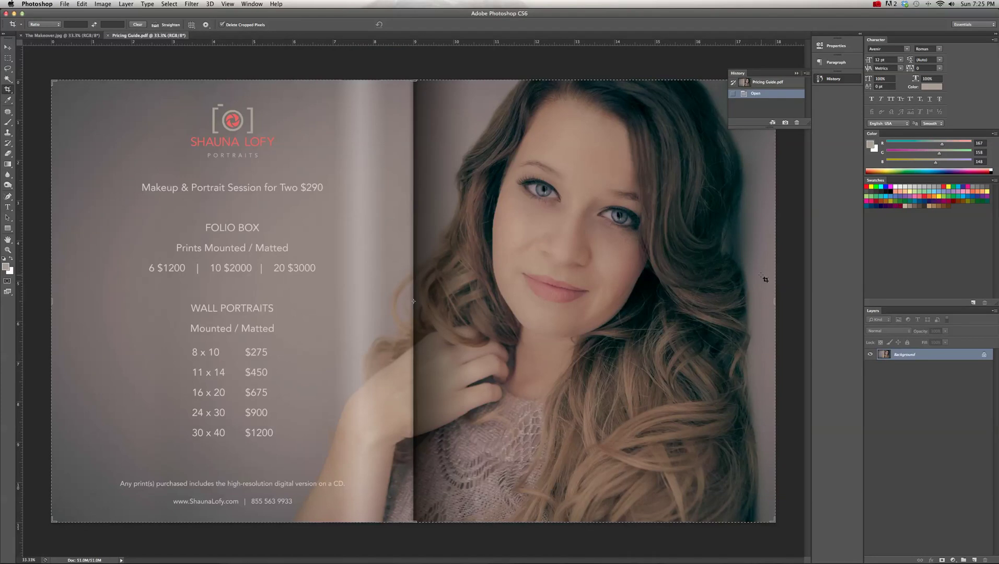
# - Crop the Pricing Guide spread to its right-hand portrait page
pyautogui.moveTo(56, 309); pyautogui.dragTo(333, 277)
pyautogui.moveTo(406, 297); pyautogui.dragTo(474, 293)
pyautogui.press('Return')
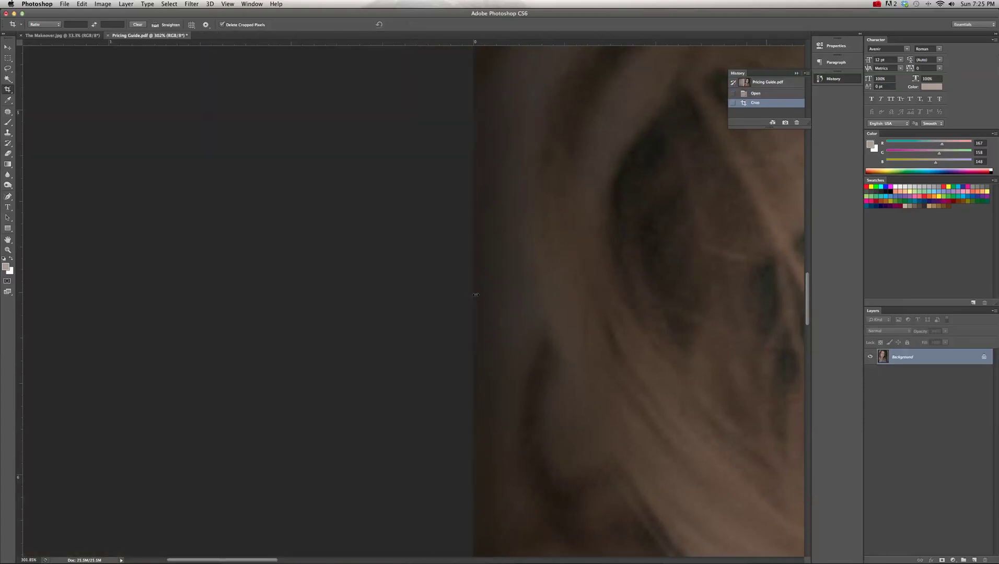
pyautogui.press('super+0')
# - Save it as Pricing Guide_RIGHT.pdf, Photoshop PDF, in ISSUU, then revert to the uncropped spread
pyautogui.click(63, 5)
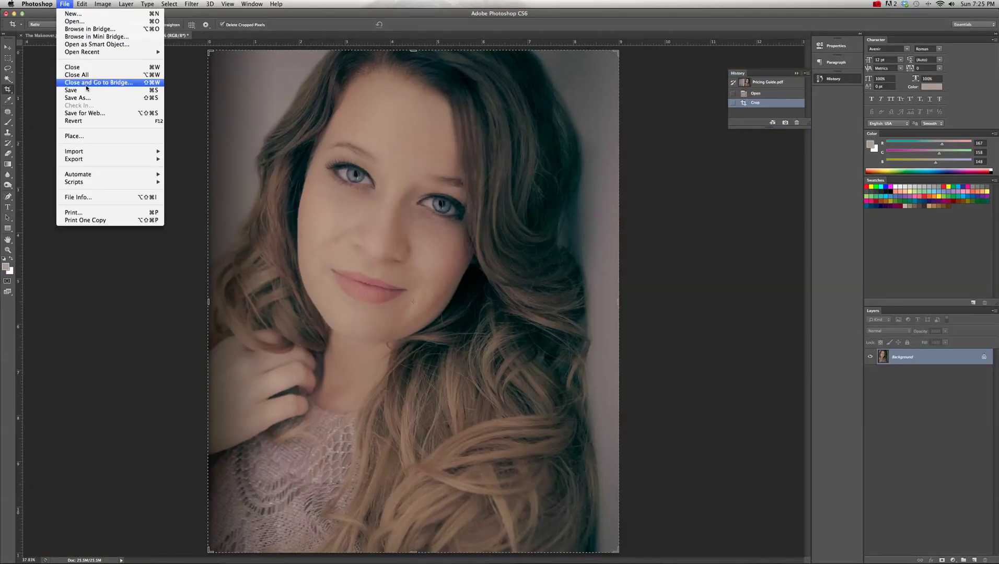
pyautogui.click(84, 99)
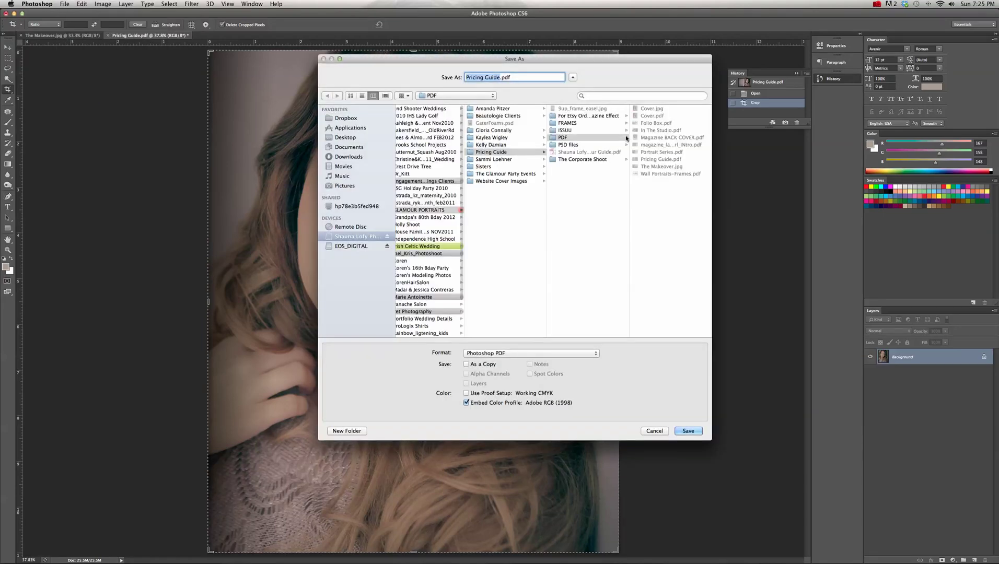
pyautogui.click(565, 130)
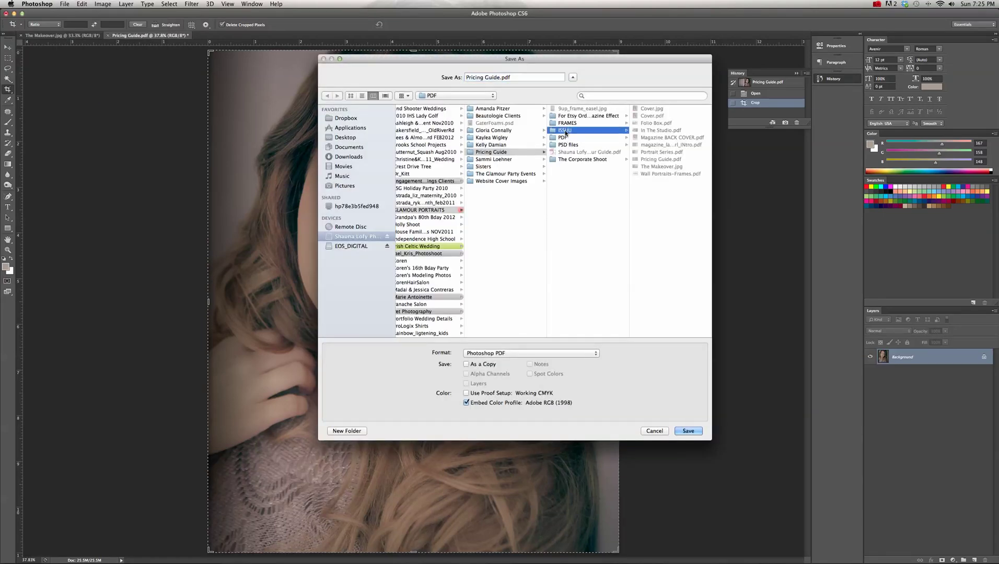
pyautogui.click(498, 77)
pyautogui.write('_RIGHT')
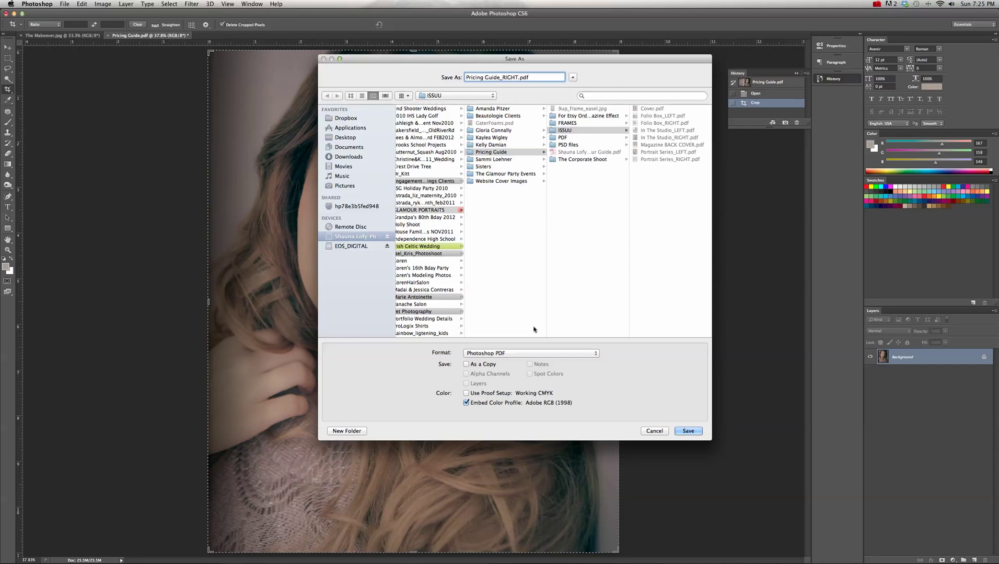
pyautogui.click(519, 353)
pyautogui.click(520, 353)
pyautogui.click(596, 130)
pyautogui.click(687, 433)
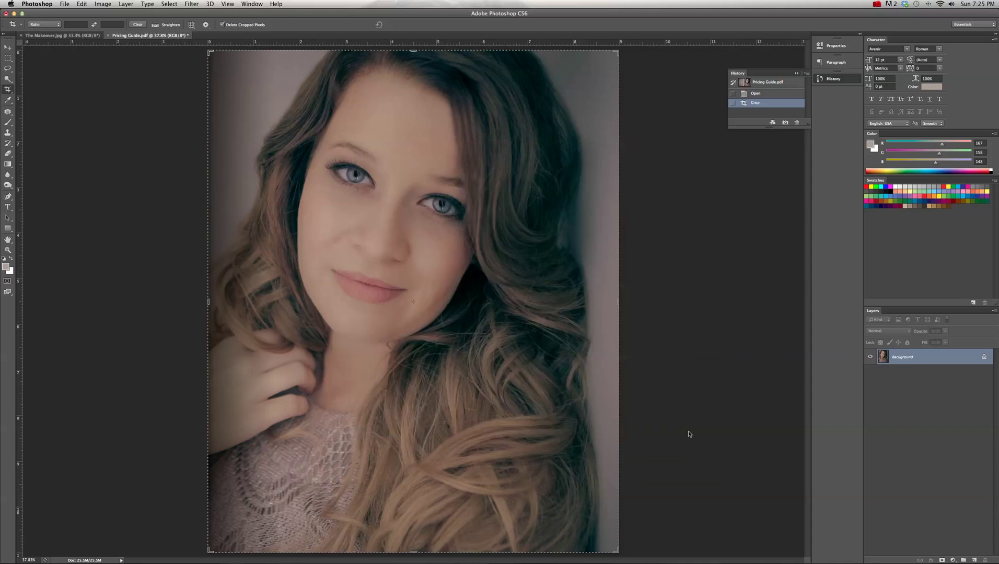
pyautogui.click(653, 422)
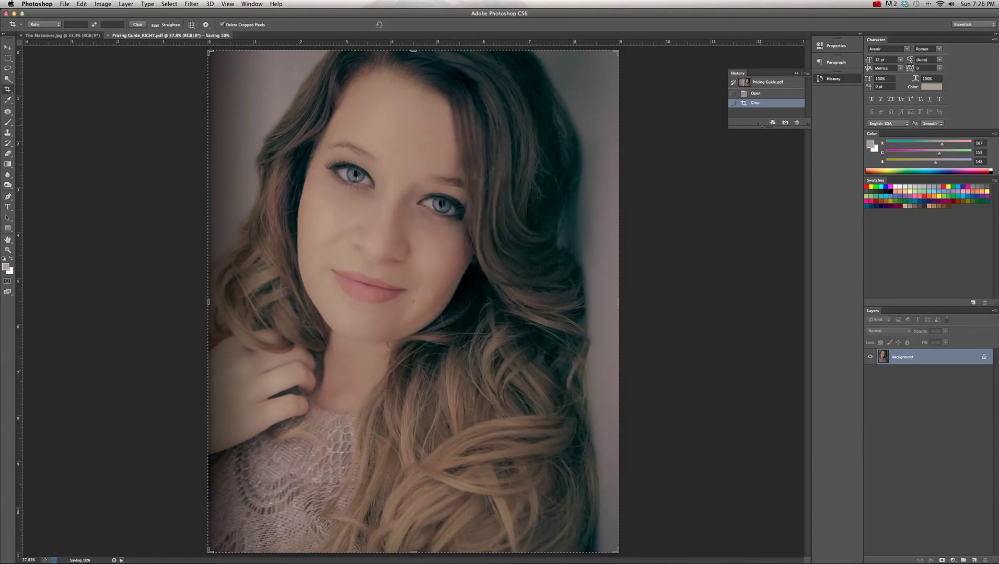
pyautogui.click(764, 83)
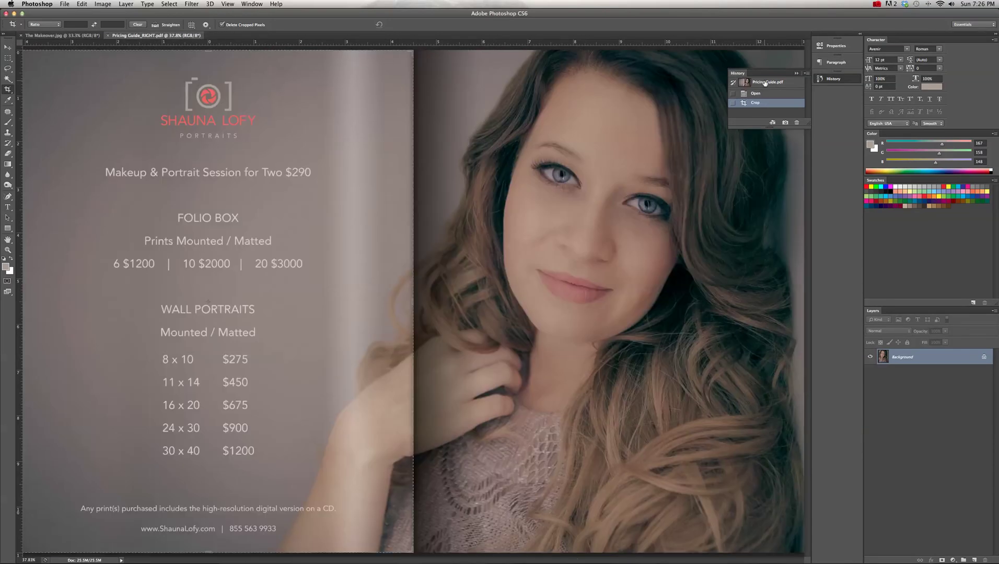
# - Return to the Open history state and crop the Pricing Guide spread at the fold to its left price-list page
pyautogui.click(757, 93)
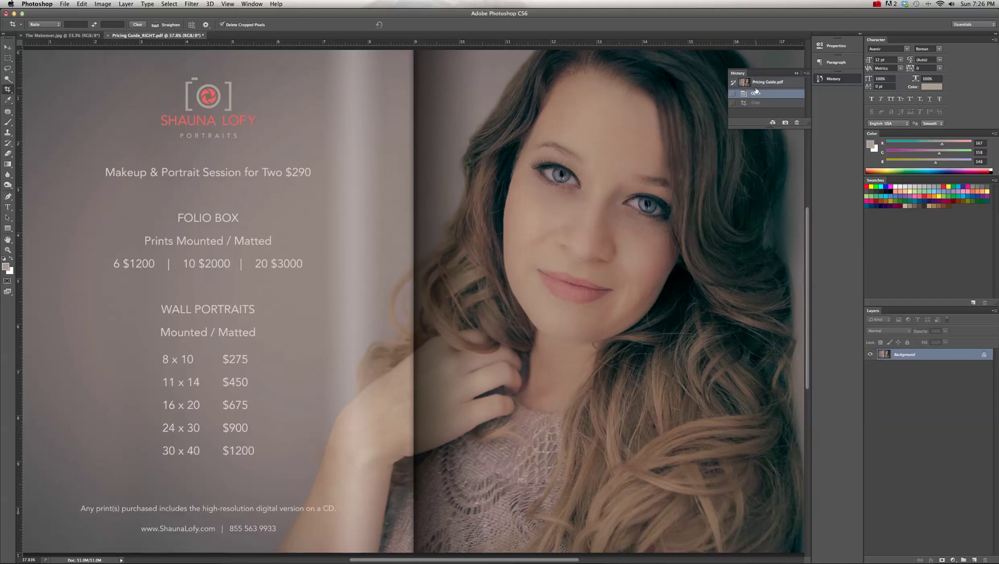
pyautogui.press('super+minus')
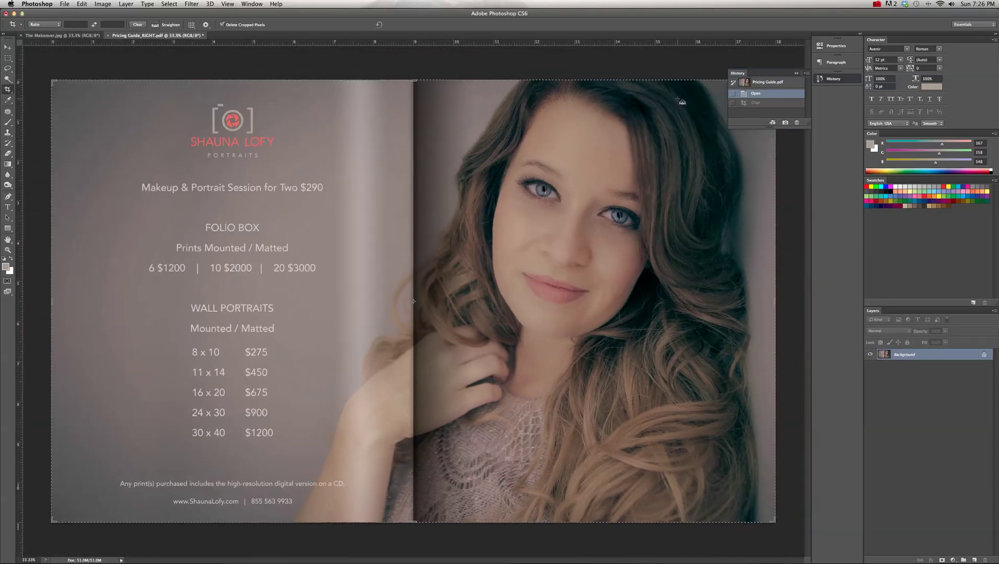
pyautogui.moveTo(775, 302); pyautogui.dragTo(593, 301)
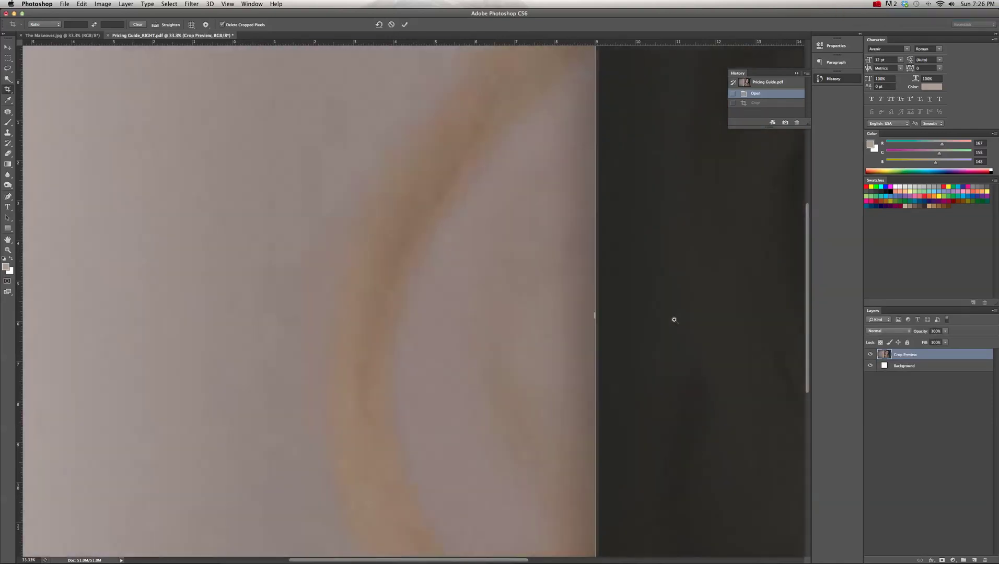
pyautogui.keyDown('super'); pyautogui.click(677, 320); pyautogui.keyUp('super')
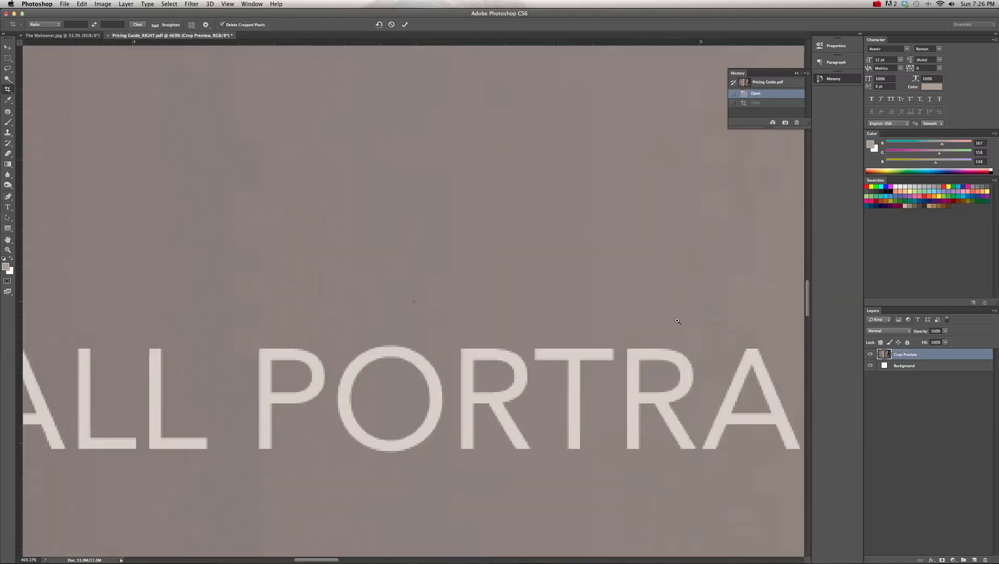
pyautogui.moveTo(676, 323); pyautogui.dragTo(413, 328)
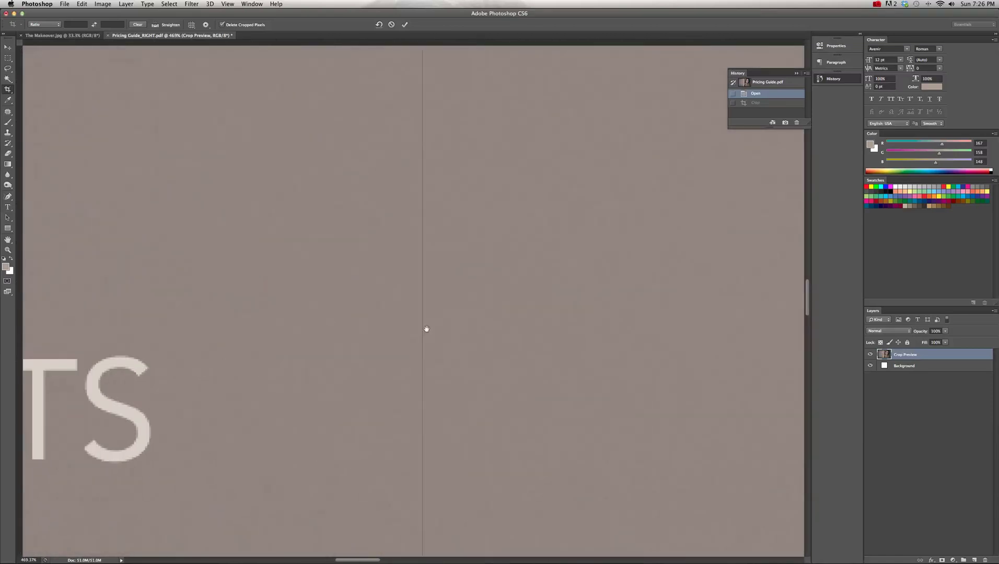
pyautogui.moveTo(758, 312); pyautogui.dragTo(307, 325)
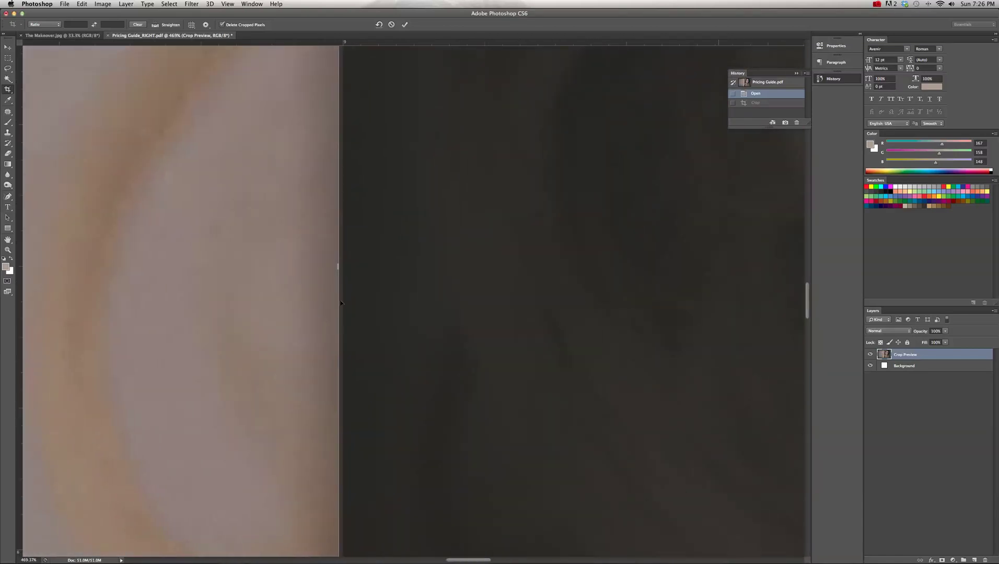
pyautogui.moveTo(337, 268); pyautogui.dragTo(339, 269)
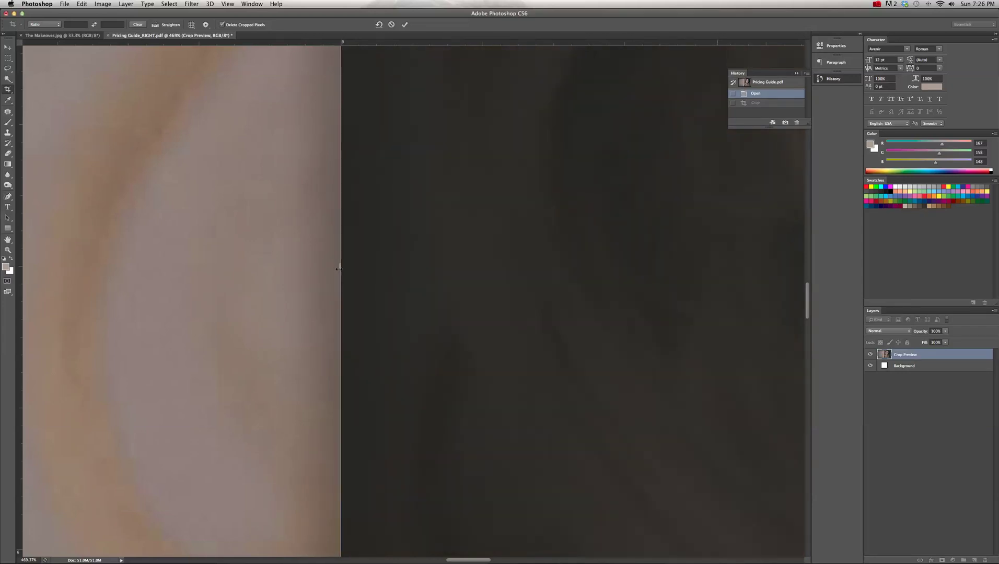
pyautogui.press('Return')
pyautogui.press('super+0')
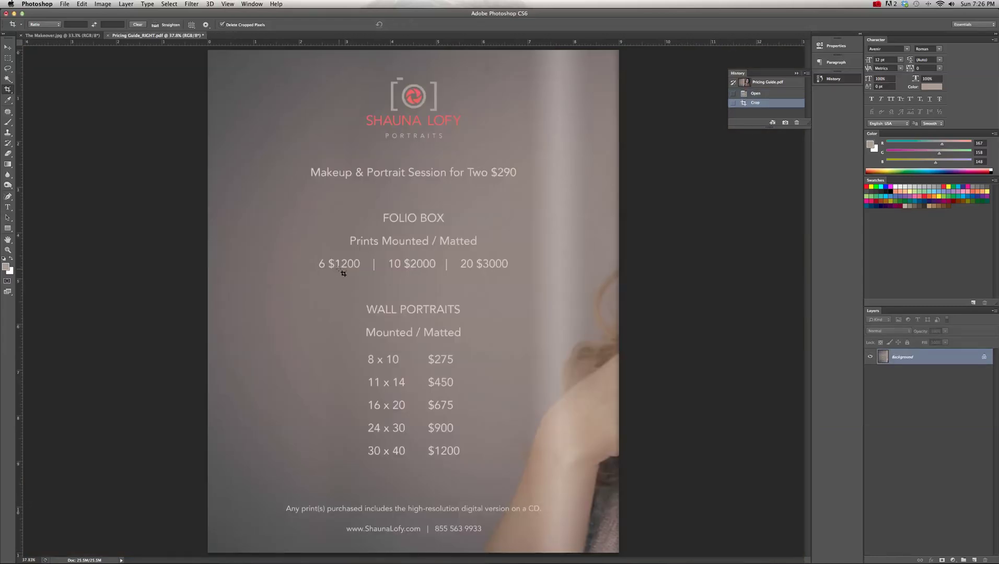
# - Save the price-list page as Pricing Guide_LEFT.pdf in the ISSUU folder
pyautogui.click(64, 4)
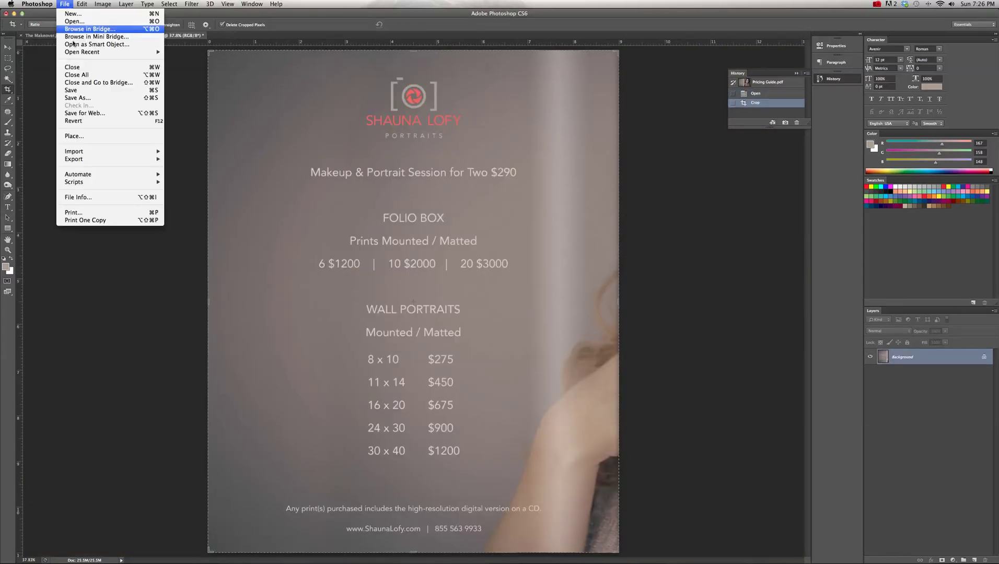
pyautogui.click(103, 100)
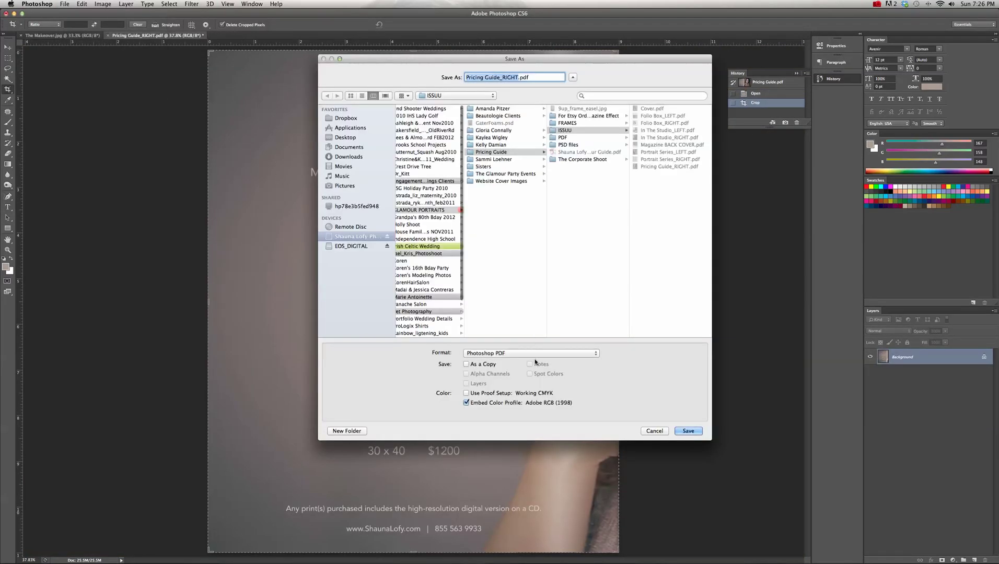
pyautogui.click(579, 130)
pyautogui.moveTo(519, 77); pyautogui.dragTo(504, 77)
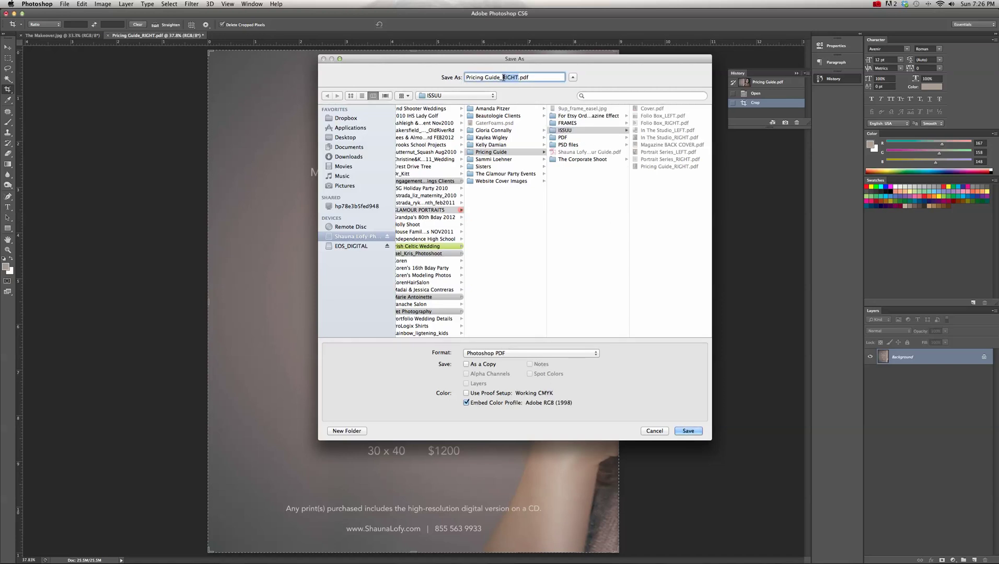
pyautogui.write('LEFT')
pyautogui.click(680, 433)
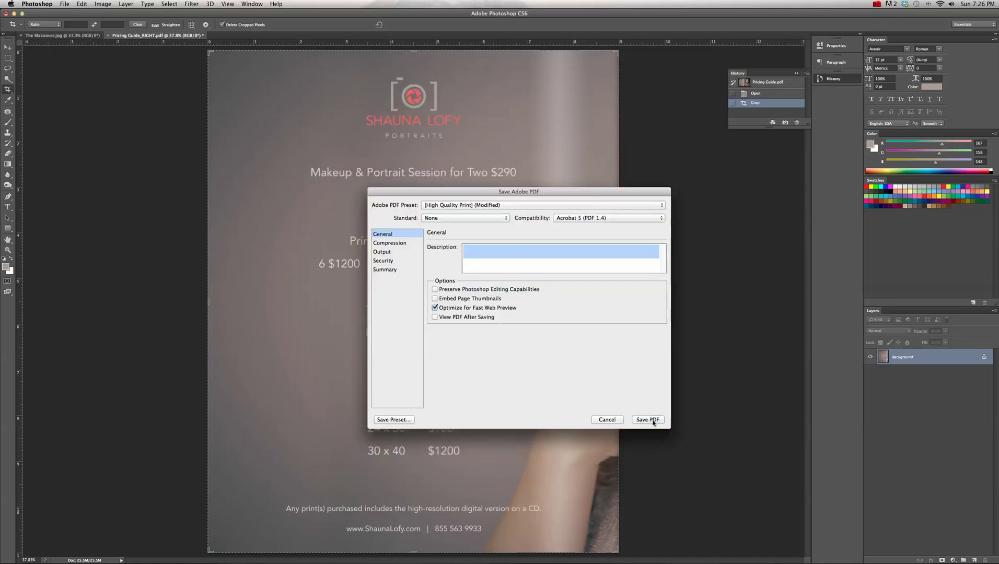
pyautogui.click(652, 422)
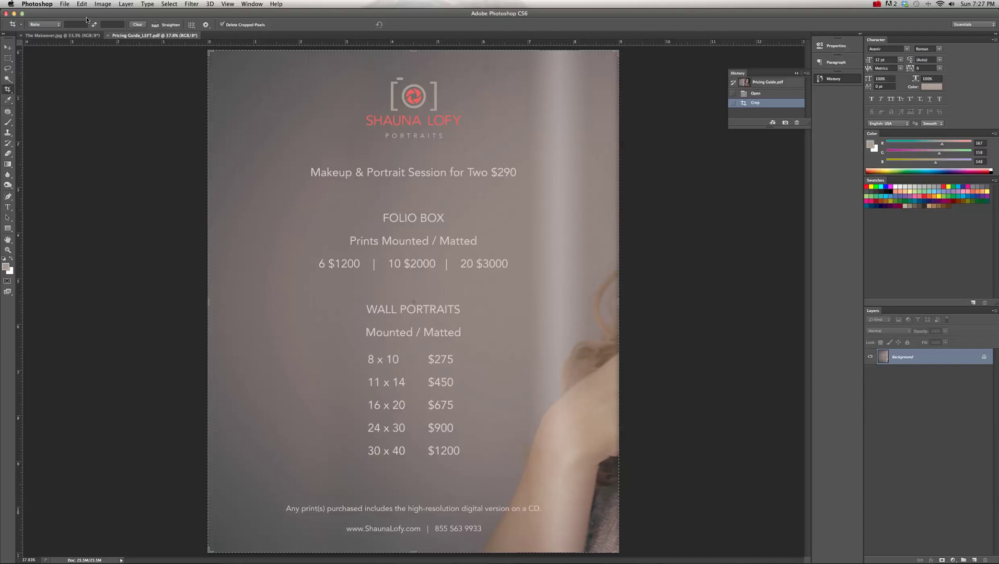
# - Save again to ISSUU, replacing the existing Pricing Guide_LEFT.pdf, and close the document
pyautogui.click(58, 4)
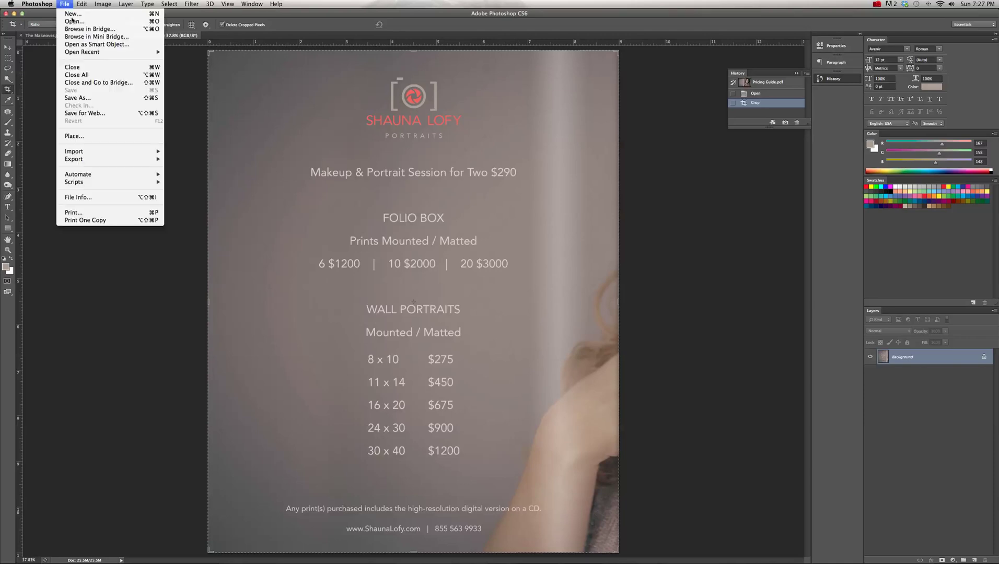
pyautogui.click(89, 96)
pyautogui.click(509, 77)
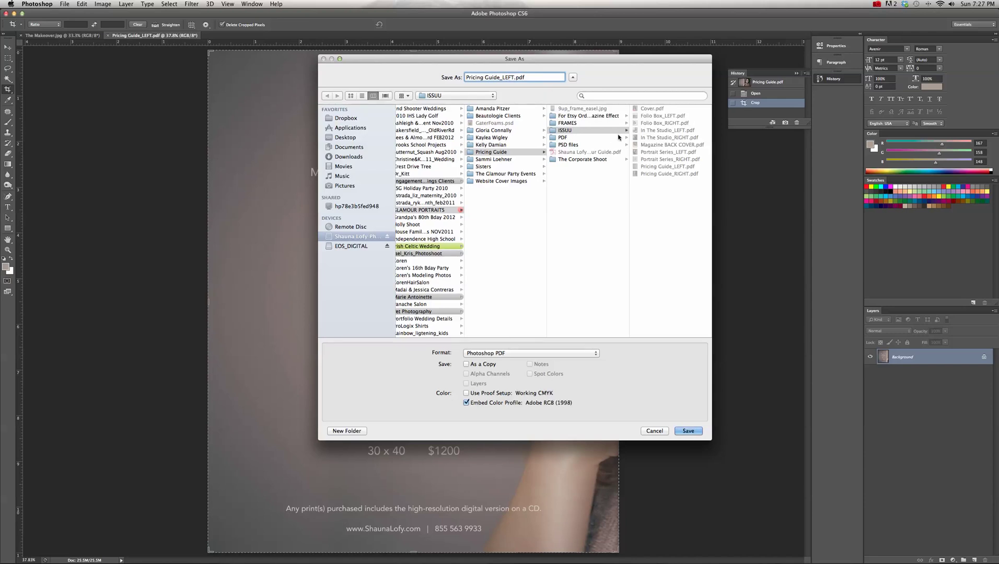
pyautogui.click(582, 132)
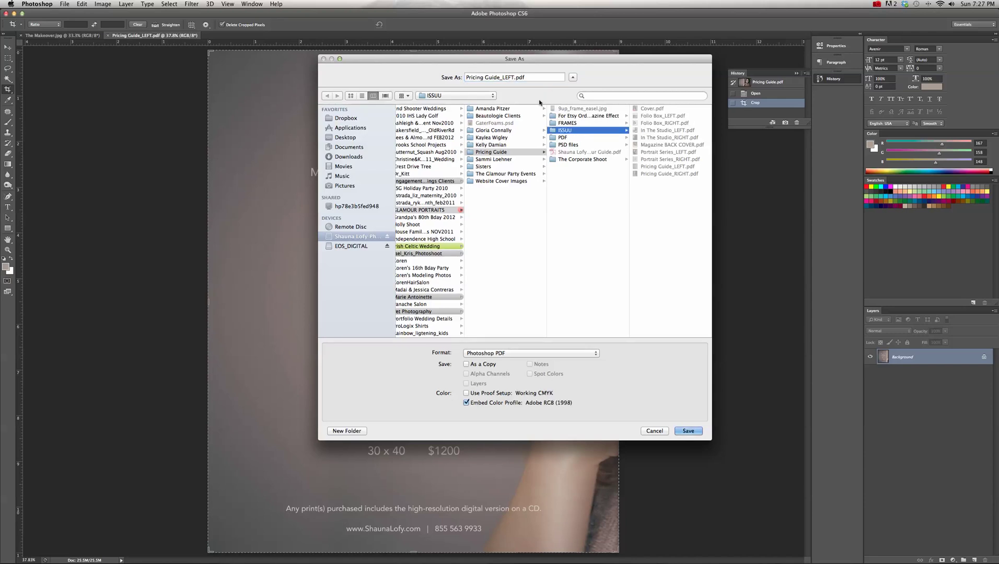
pyautogui.click(688, 431)
pyautogui.click(572, 126)
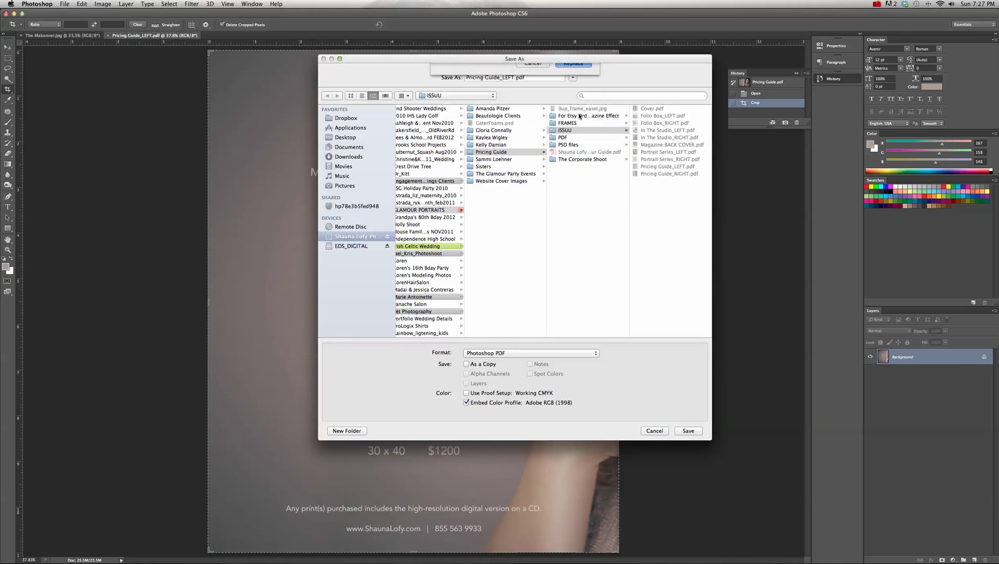
pyautogui.click(647, 420)
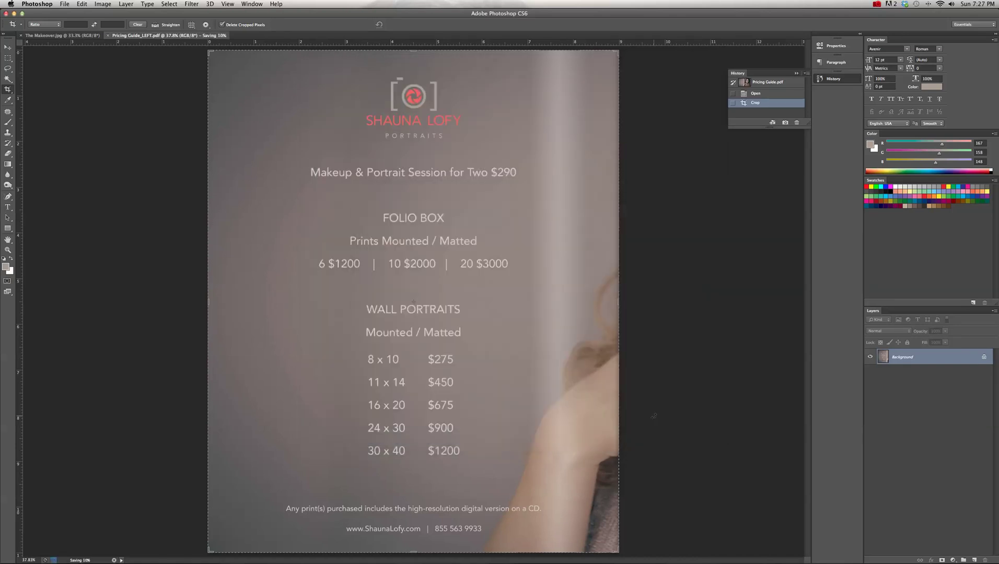
pyautogui.press('super+w')
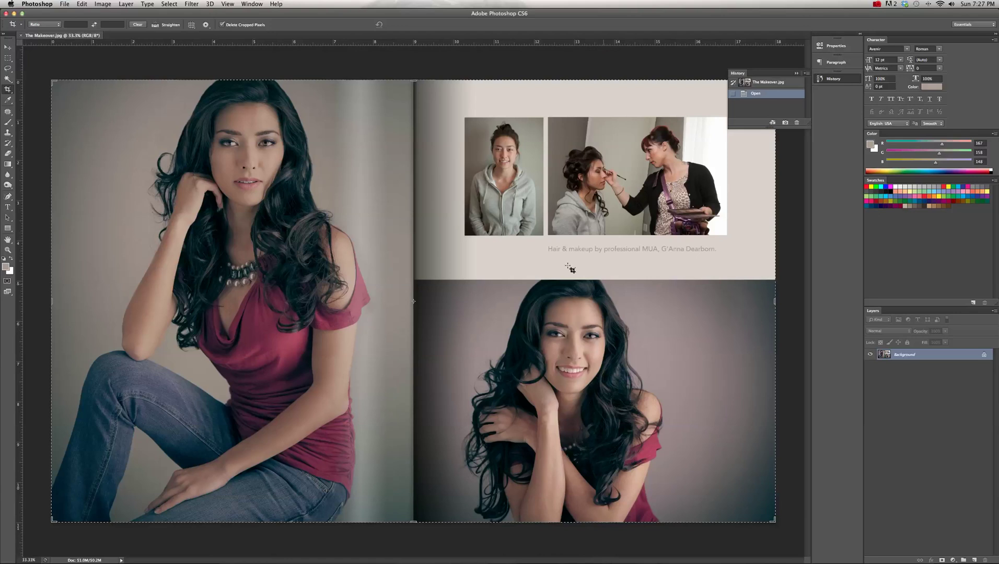
# - Crop The Makeover spread at the page fold to its right-hand page
pyautogui.moveTo(51, 302); pyautogui.dragTo(227, 313)
pyautogui.moveTo(233, 313); pyautogui.dragTo(302, 315)
pyautogui.press('super+space')
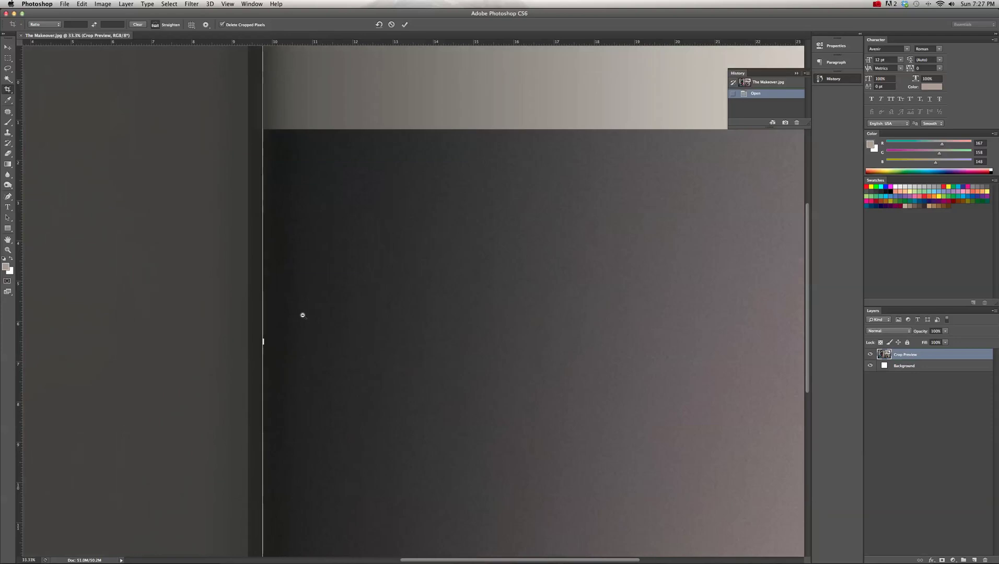
pyautogui.press('super+0')
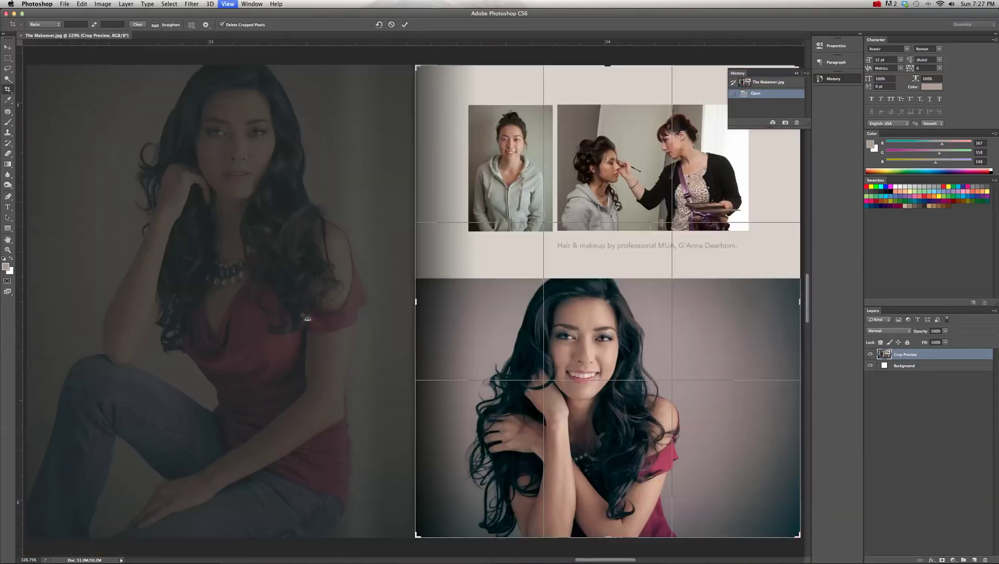
pyautogui.hscroll(2, 314, 308)
pyautogui.press('super+space')
pyautogui.moveTo(357, 300); pyautogui.dragTo(454, 337)
pyautogui.press('super+minus')
pyautogui.press('super+minus')
pyautogui.press('super+minus')
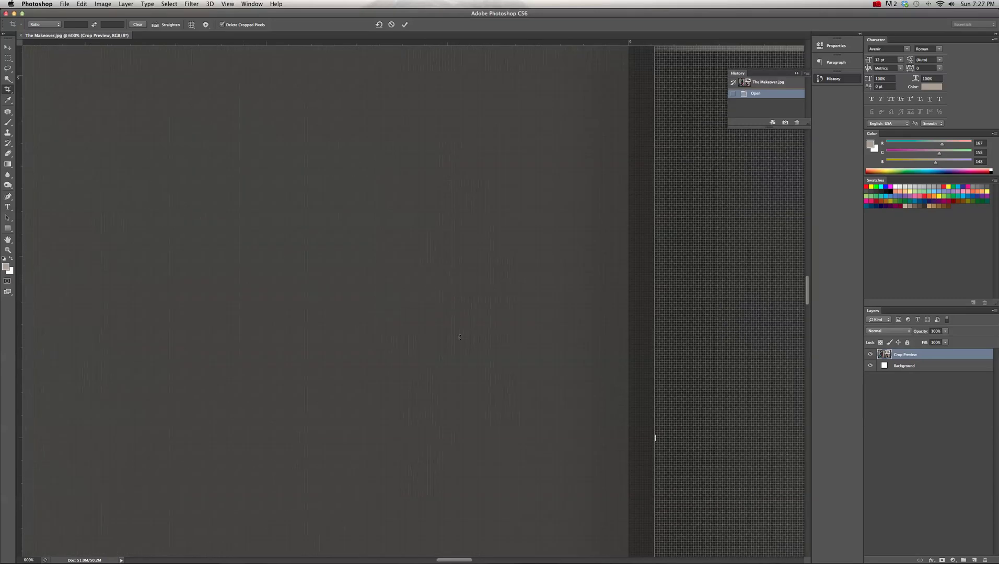
pyautogui.moveTo(614, 414); pyautogui.dragTo(603, 413)
pyautogui.press('Return')
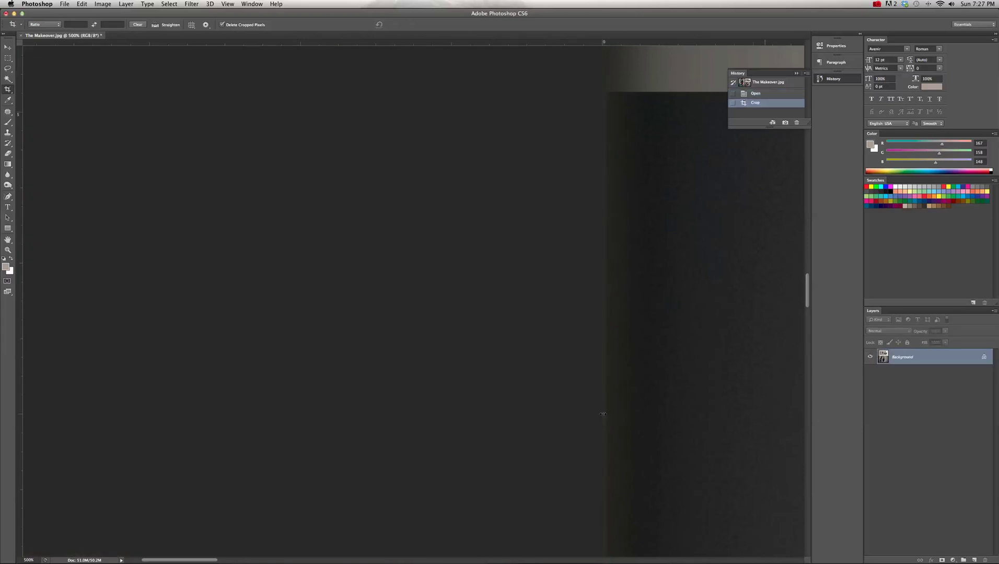
pyautogui.press('super+0')
# - Save it in Photoshop PDF format as The Makeover_RIGHT.pdf in ISSUU
pyautogui.click(64, 4)
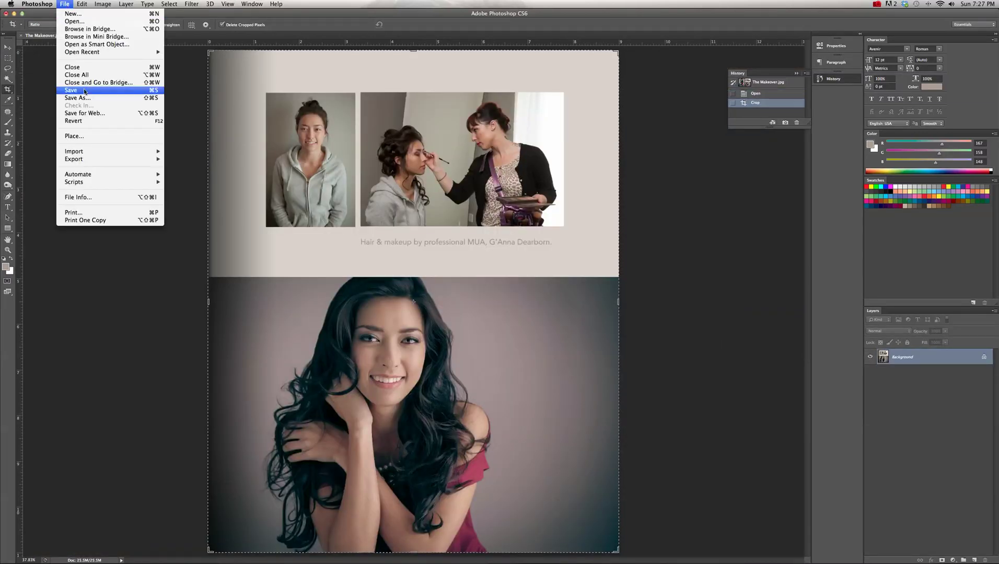
pyautogui.click(104, 97)
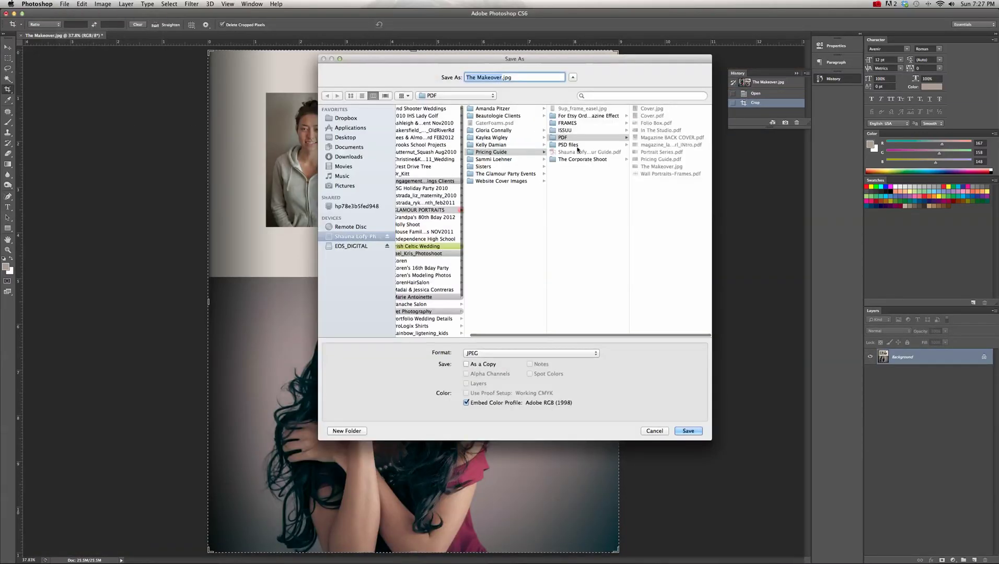
pyautogui.click(566, 130)
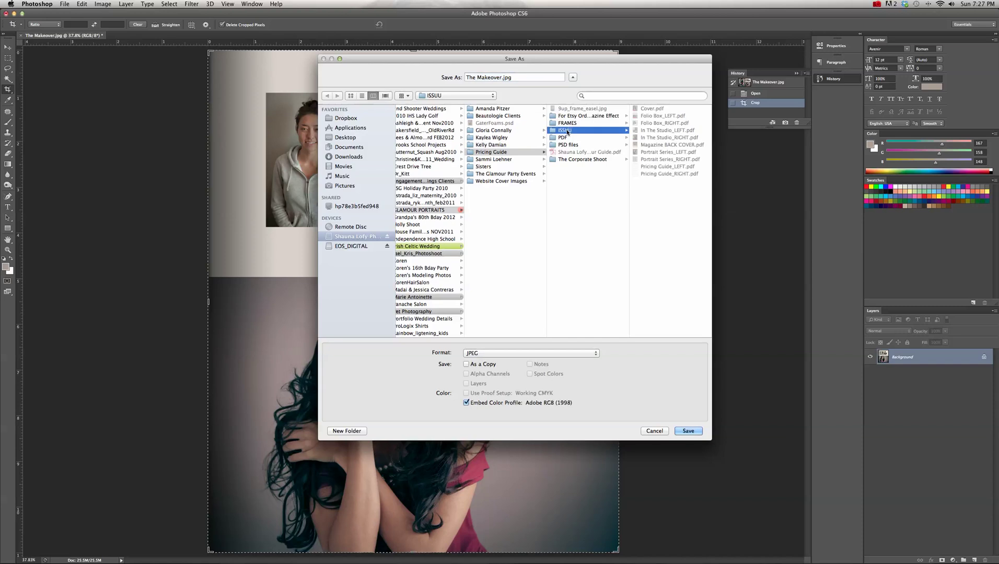
pyautogui.click(501, 76)
pyautogui.write('_RIGHT')
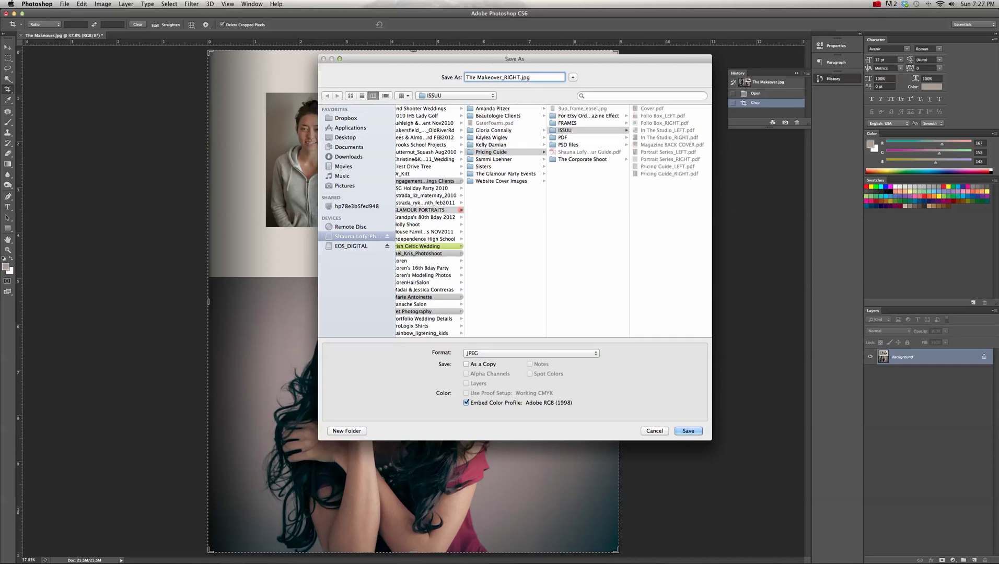
pyautogui.click(515, 354)
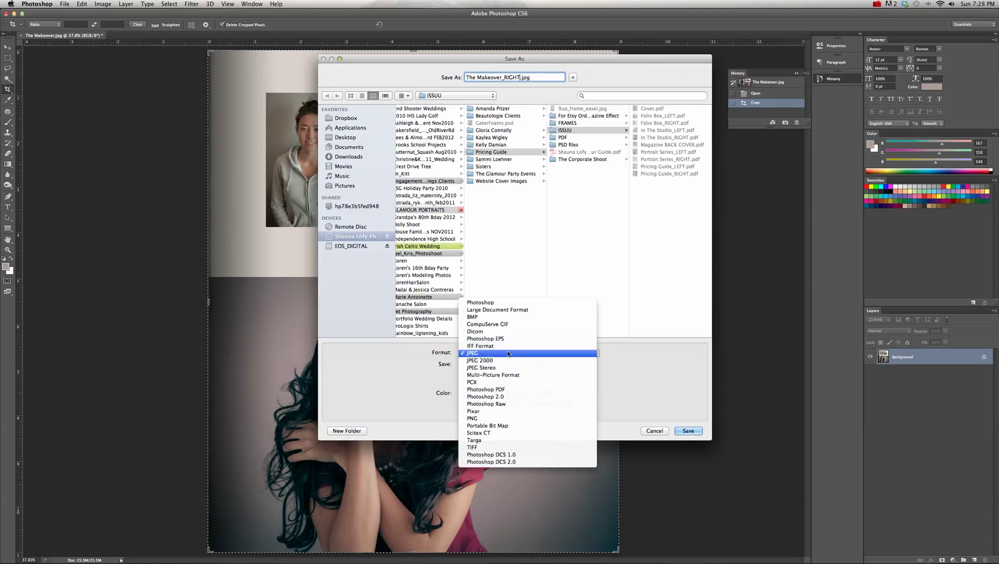
pyautogui.click(511, 389)
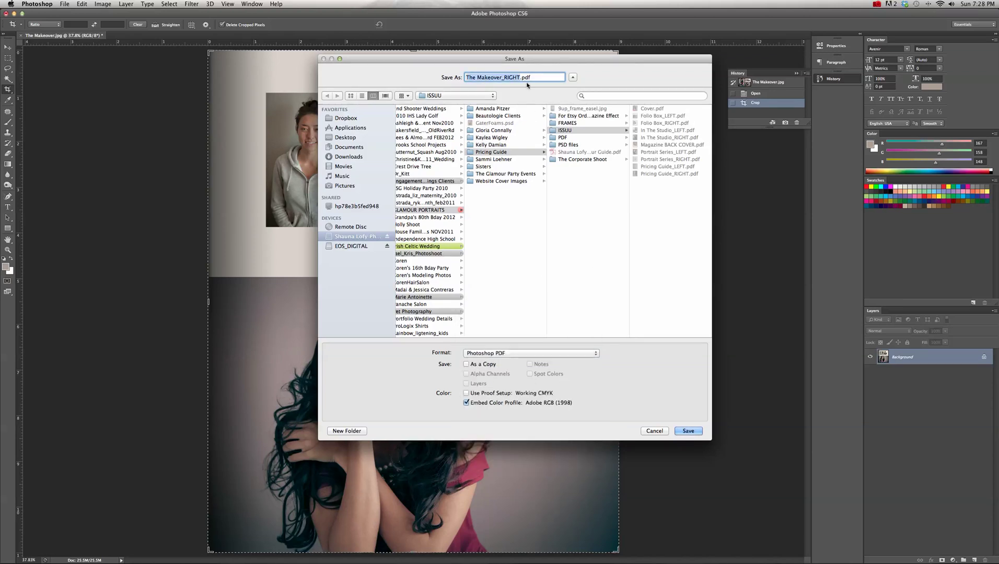
pyautogui.click(589, 131)
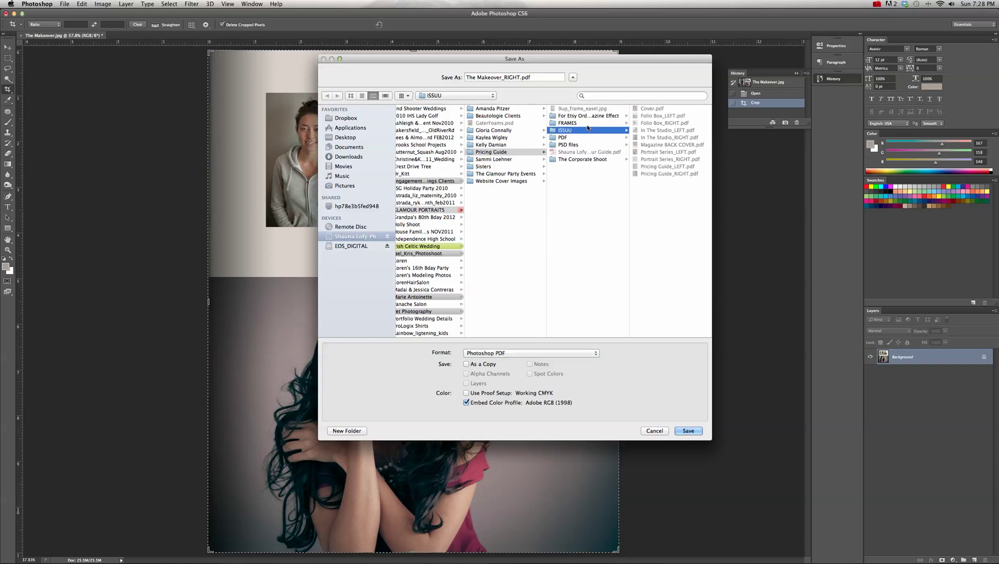
pyautogui.click(693, 433)
pyautogui.click(671, 427)
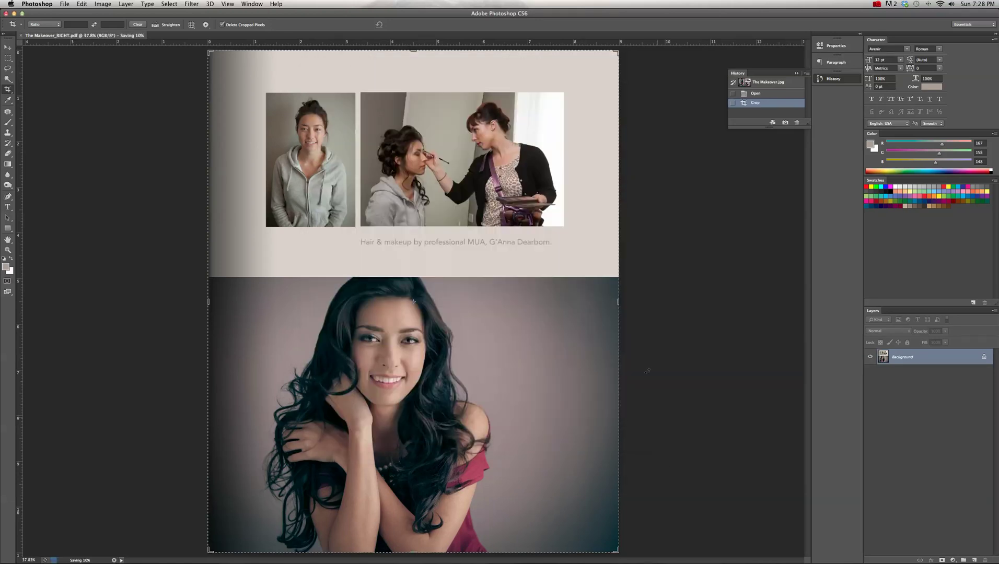
# - Restore the full two-page spread from History and pull the crop in toward the left page
pyautogui.click(768, 93)
pyautogui.press('super+0')
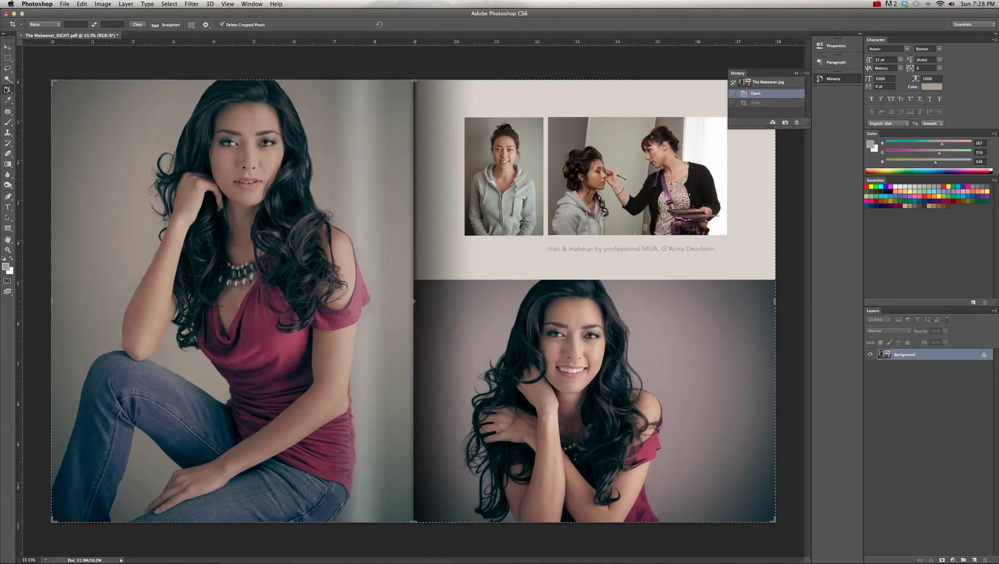
pyautogui.moveTo(775, 303); pyautogui.dragTo(661, 320)
pyautogui.press('super+space')
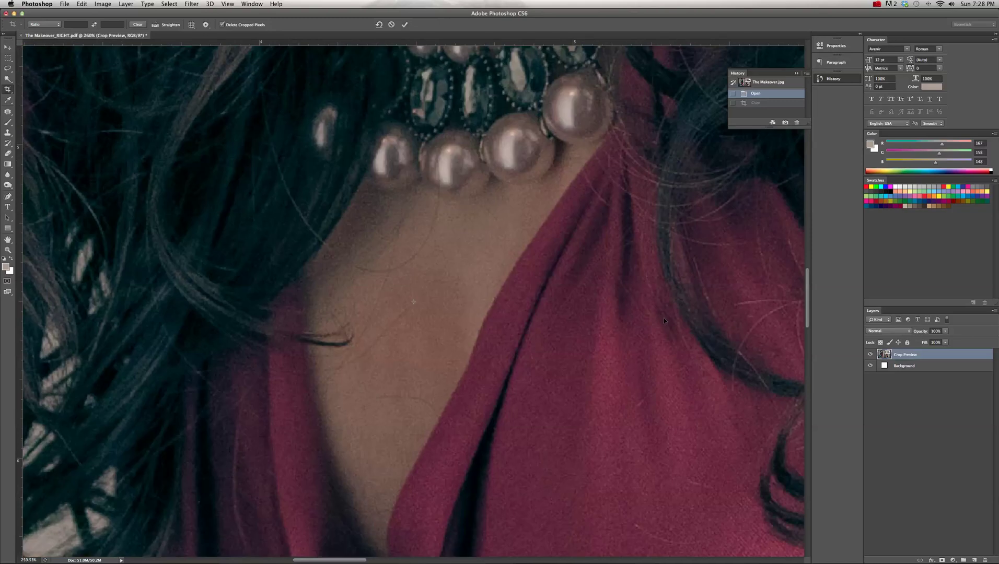
pyautogui.press('super+0')
# - Zoom in, align the crop edge with the 9-inch page boundary, and commit the crop
pyautogui.press('super+space')
pyautogui.moveTo(420, 285); pyautogui.dragTo(490, 327)
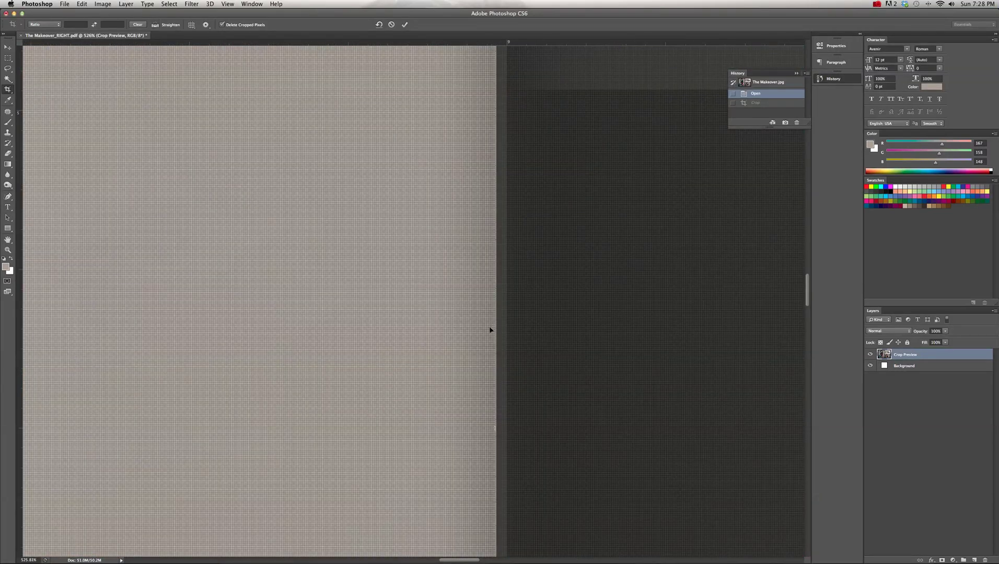
pyautogui.press('super+minus')
pyautogui.moveTo(471, 390); pyautogui.dragTo(475, 395)
pyautogui.press('Return')
pyautogui.press('super+0')
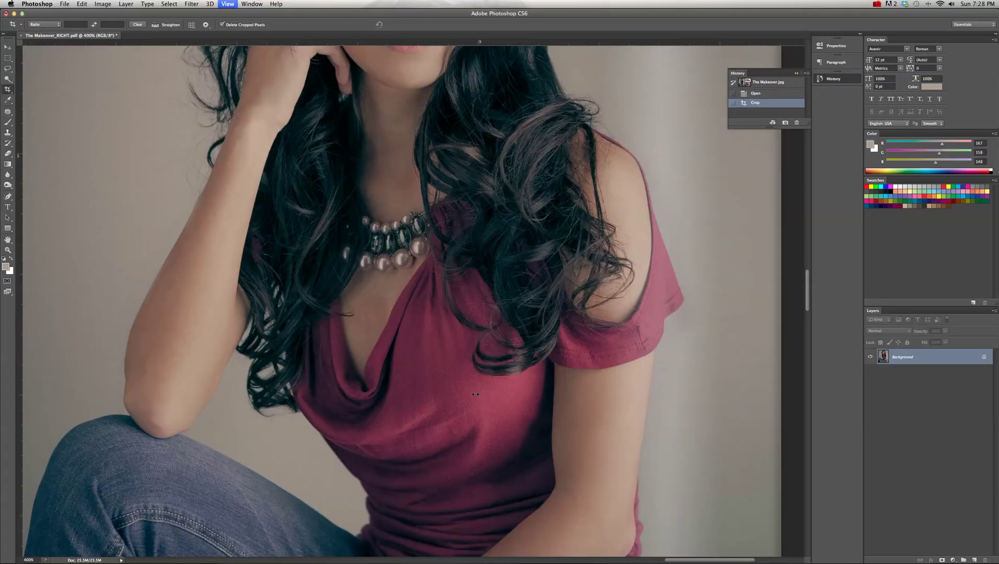
pyautogui.click(64, 4)
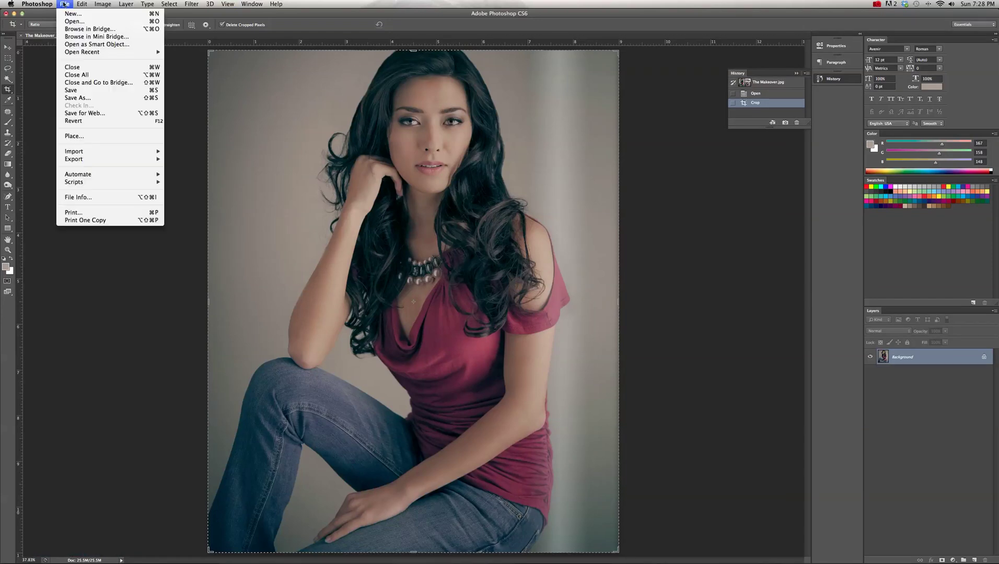
# - Save the cropped page as The Makeover_LEFT.pdf in ISSUU, replacing RIGHT with LEFT, then close it
pyautogui.click(78, 99)
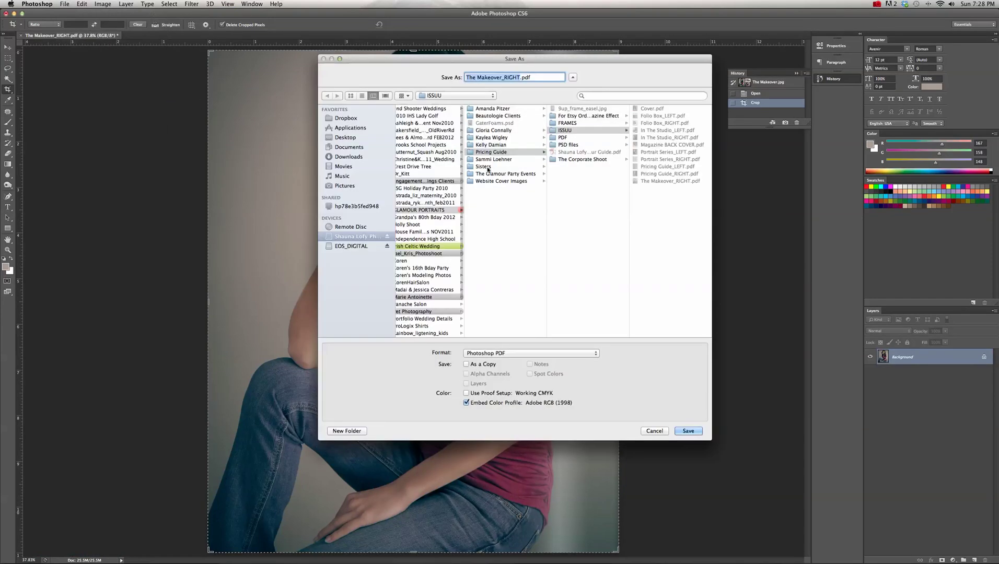
pyautogui.click(574, 130)
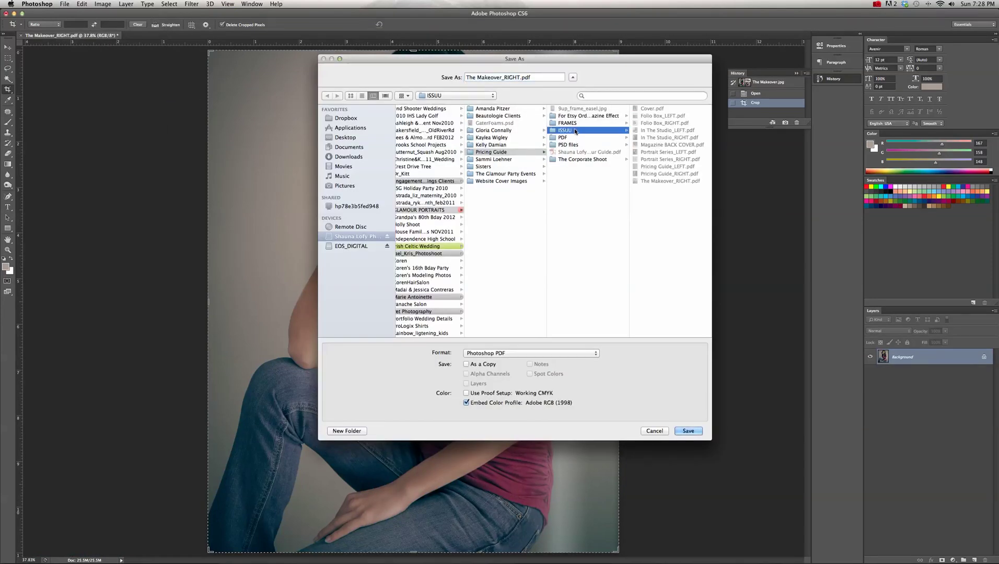
pyautogui.click(518, 77)
pyautogui.press('BackSpace')
pyautogui.press('BackSpace')
pyautogui.press('BackSpace')
pyautogui.press('BackSpace')
pyautogui.press('BackSpace')
pyautogui.write('LEFT')
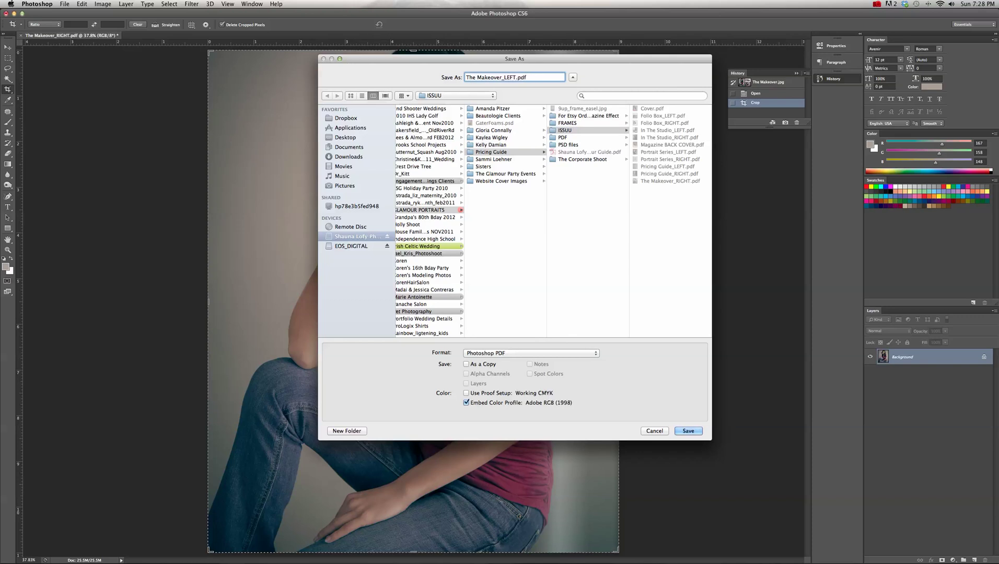
pyautogui.click(592, 132)
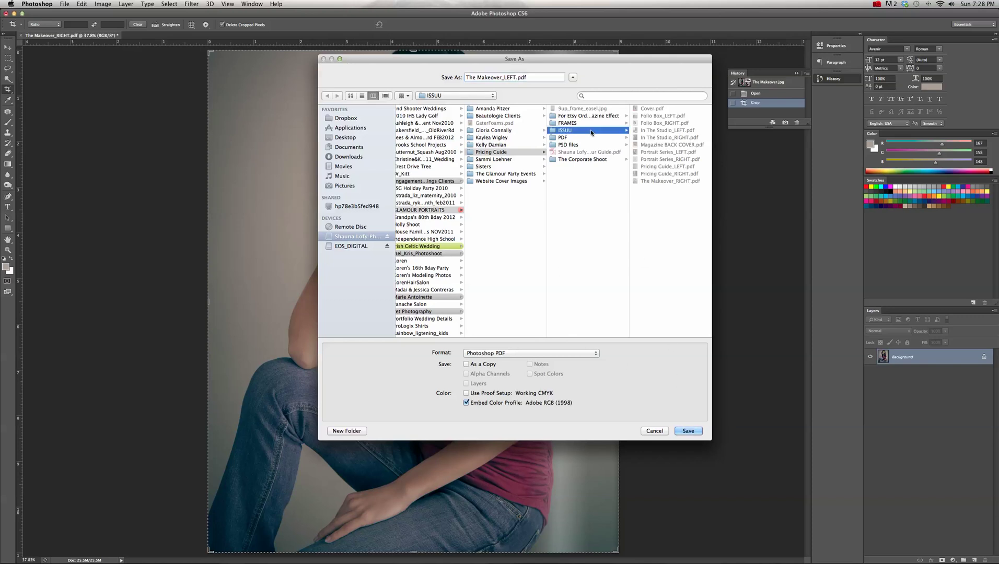
pyautogui.click(689, 431)
pyautogui.click(646, 418)
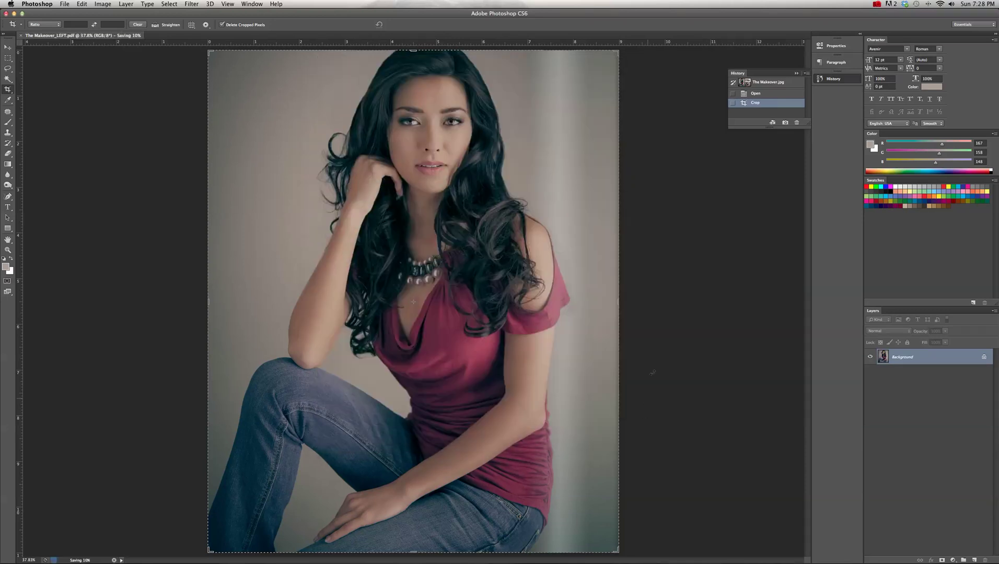
pyautogui.press('super+w')
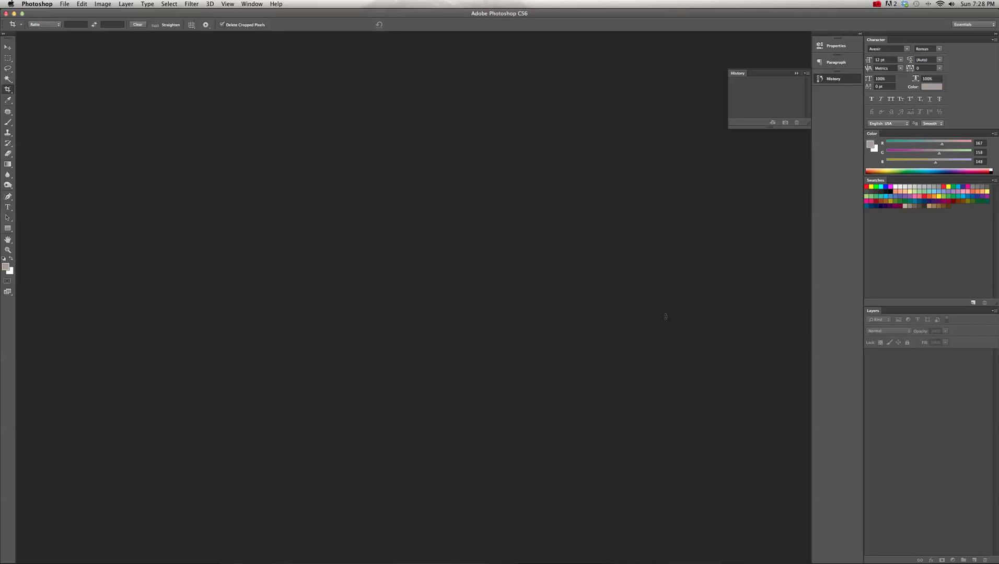
# - Launch Acrobat XI Pro from the Dock and close the stray Bridge folder window
pyautogui.moveTo(549, 559)
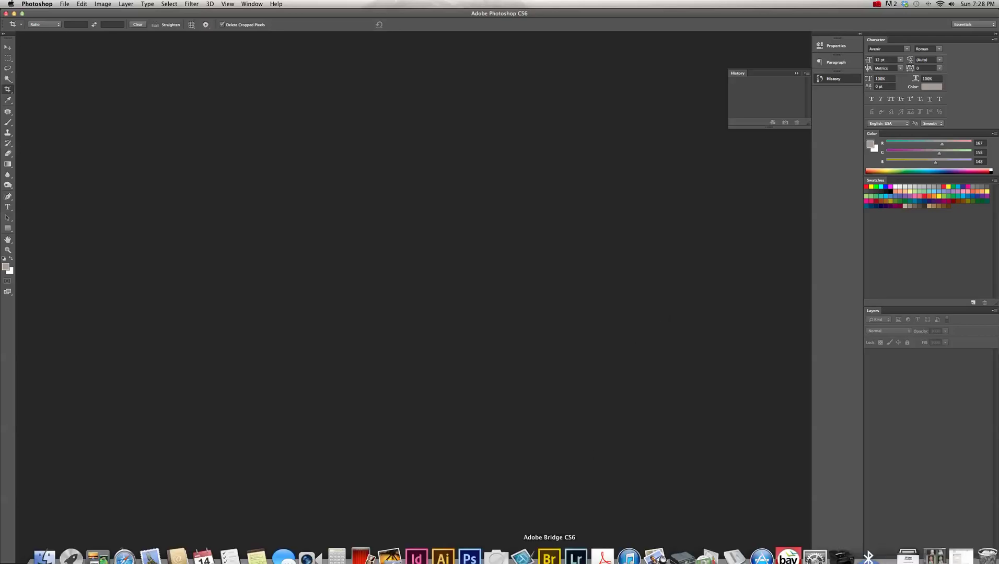
pyautogui.click(602, 558)
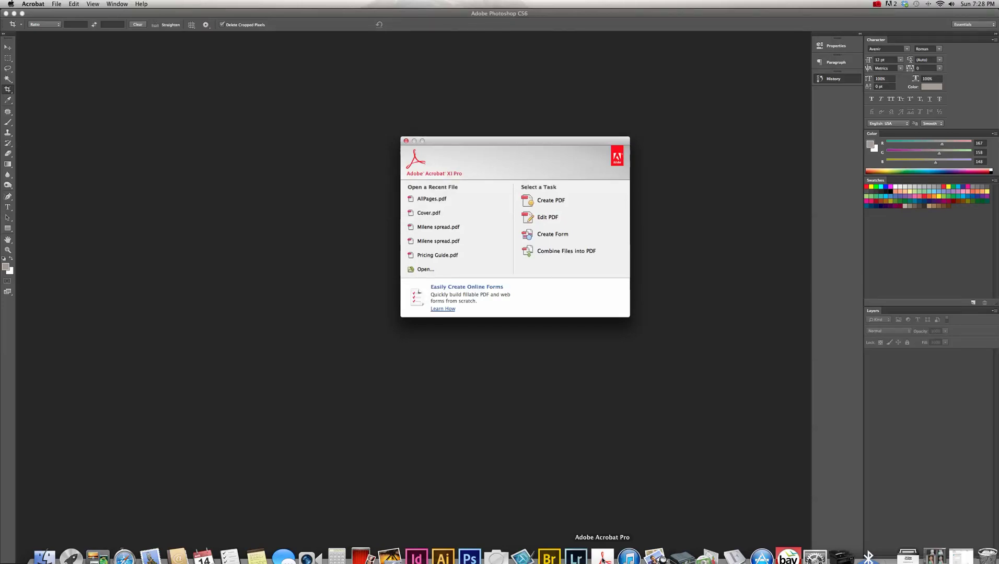
pyautogui.keyDown('super'); pyautogui.click(548, 558); pyautogui.keyUp('super')
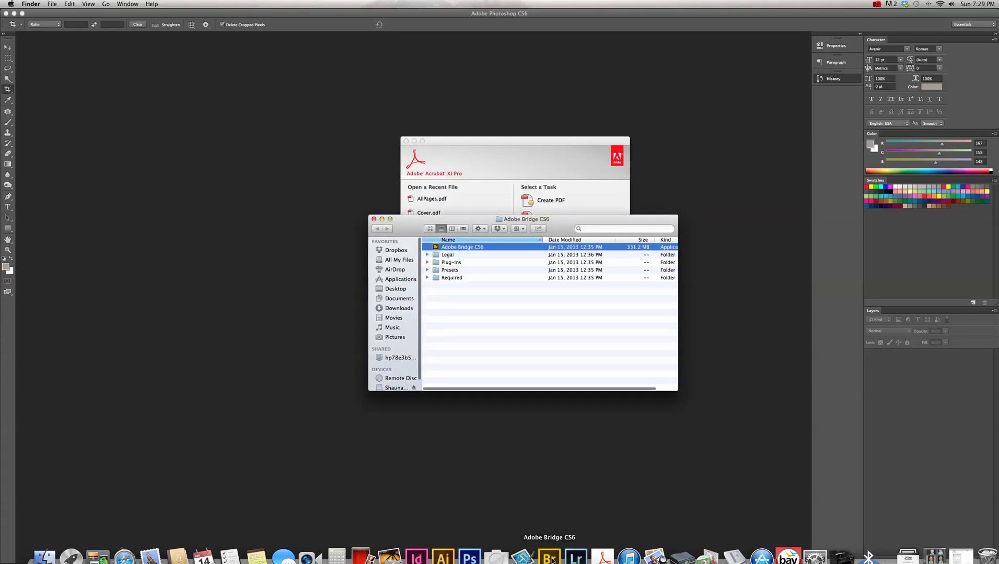
pyautogui.click(374, 219)
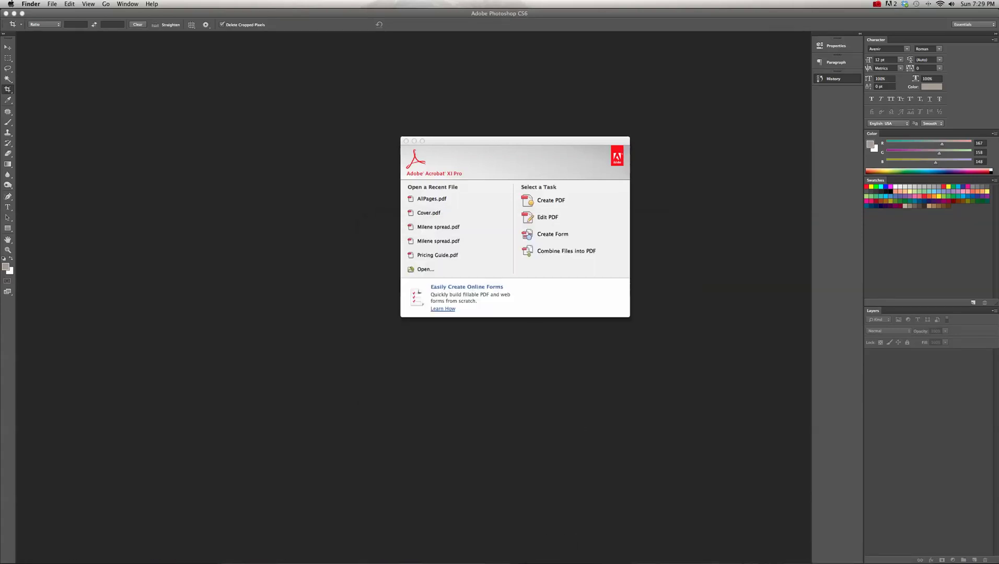
# - Quit Adobe Bridge from its Dock menu and dismiss the Acrobat welcome window
pyautogui.moveTo(602, 558)
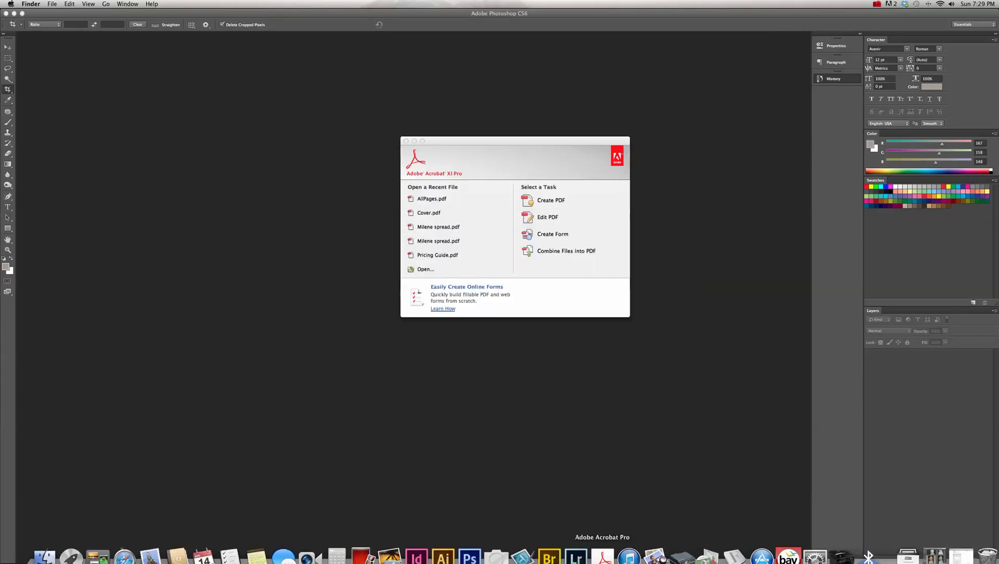
pyautogui.rightClick(557, 559)
pyautogui.click(552, 533)
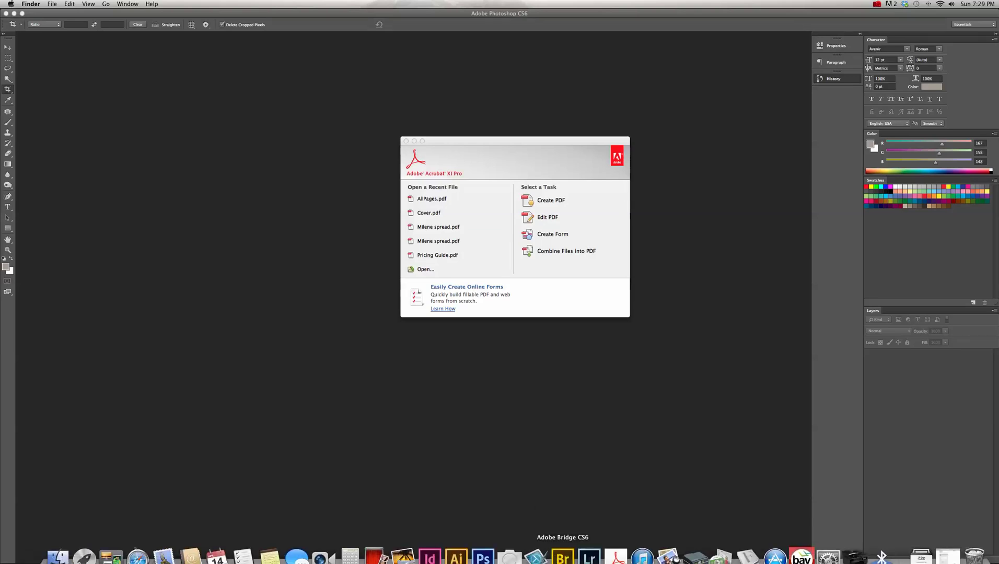
pyautogui.click(472, 158)
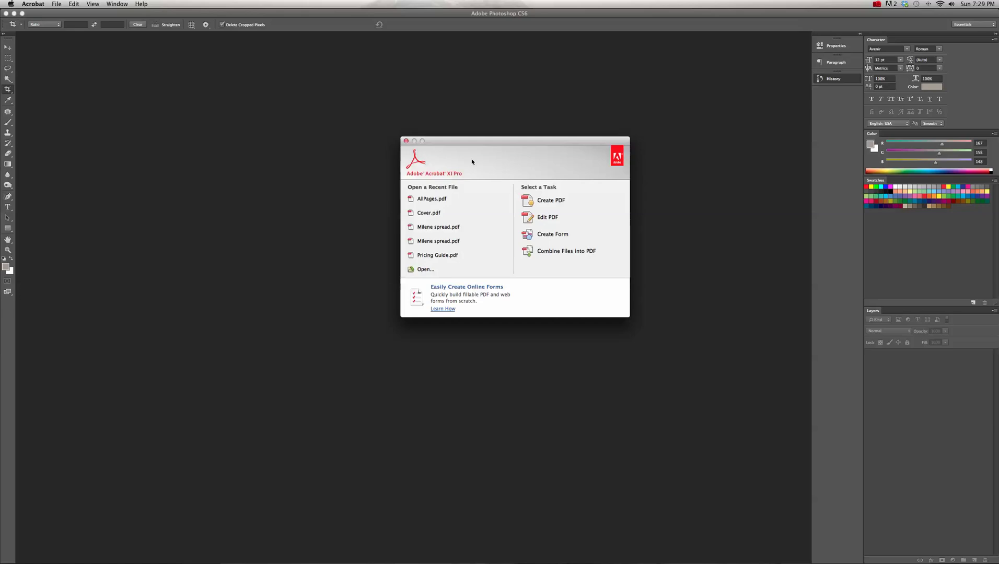
pyautogui.click(406, 142)
# - Browse from the Pricing Guide folder into ISSUU and open Cover.pdf
pyautogui.click(54, 5)
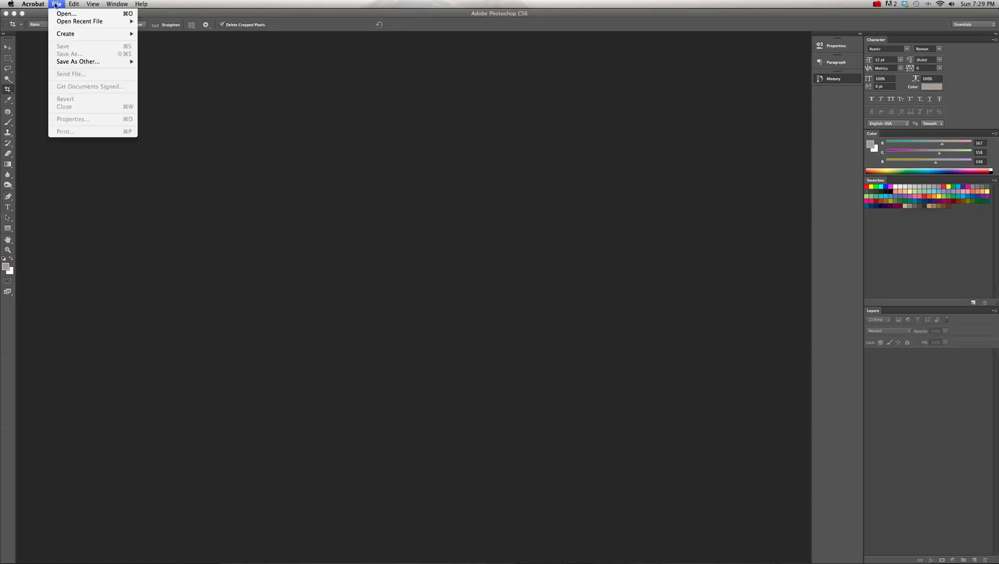
pyautogui.click(68, 16)
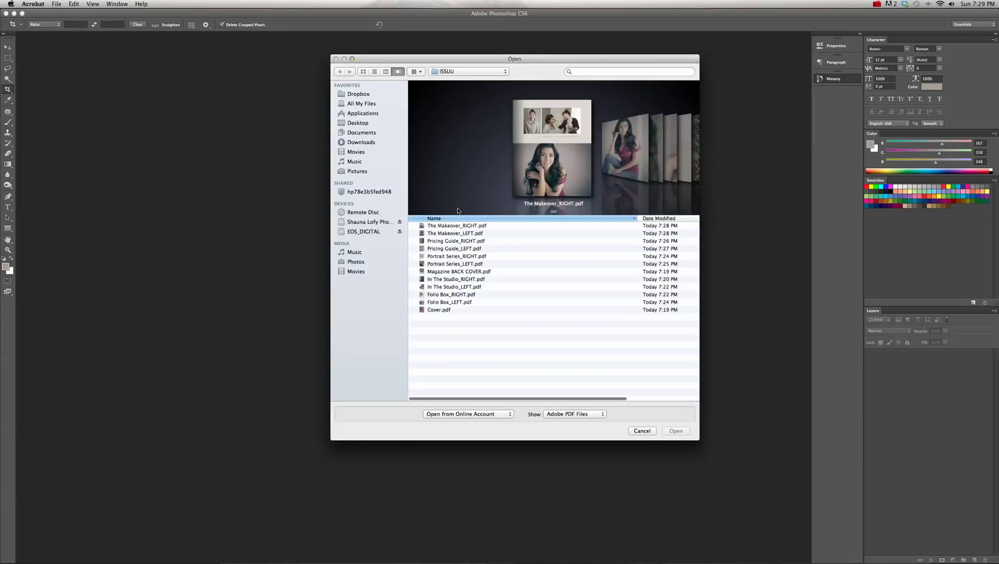
pyautogui.click(457, 72)
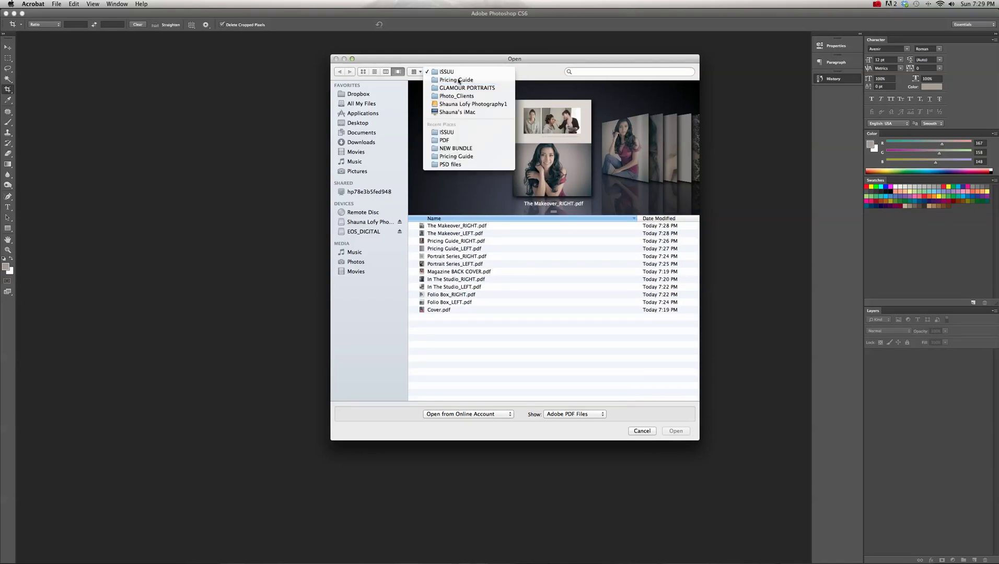
pyautogui.click(457, 80)
pyautogui.click(457, 71)
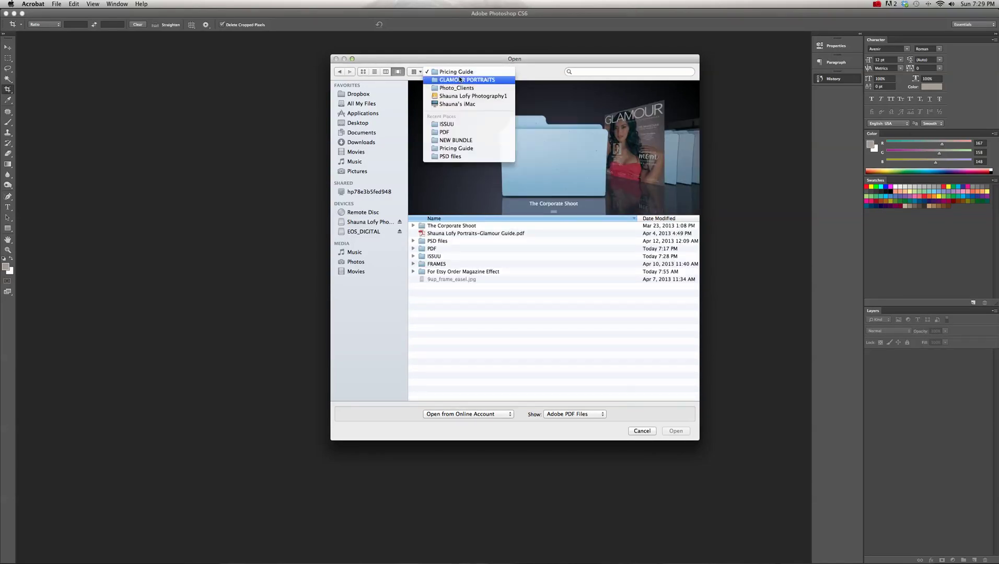
pyautogui.click(514, 288)
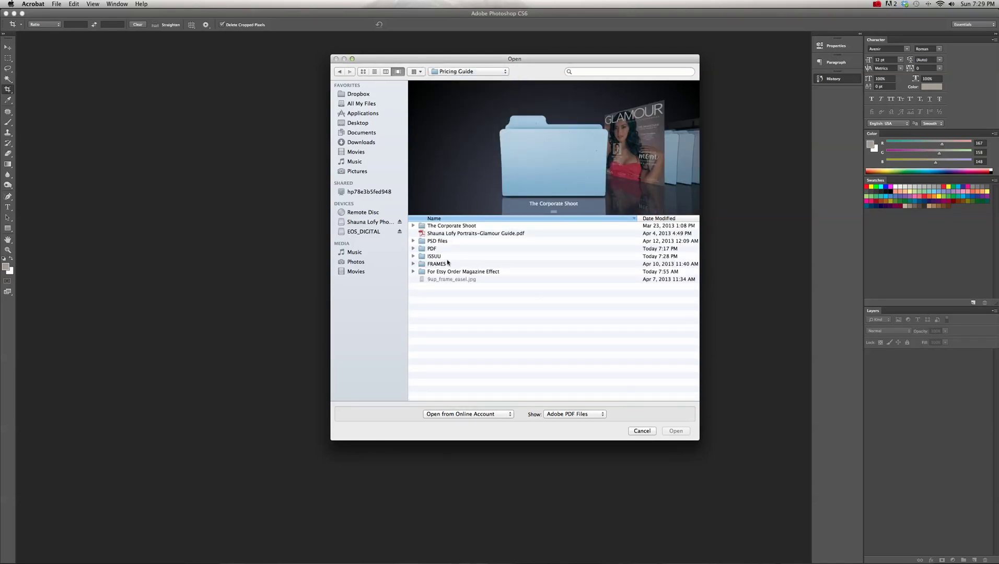
pyautogui.doubleClick(435, 257)
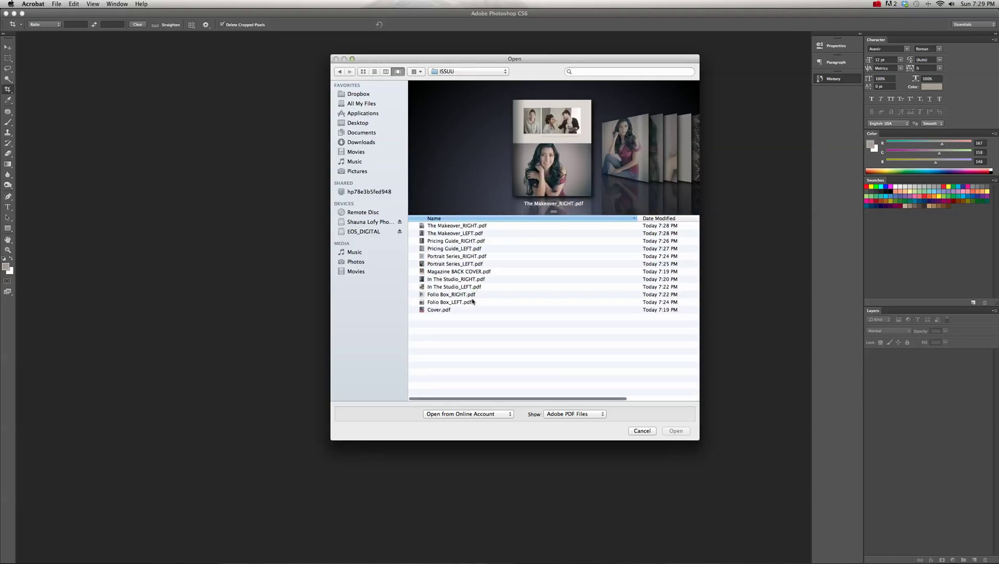
pyautogui.click(440, 310)
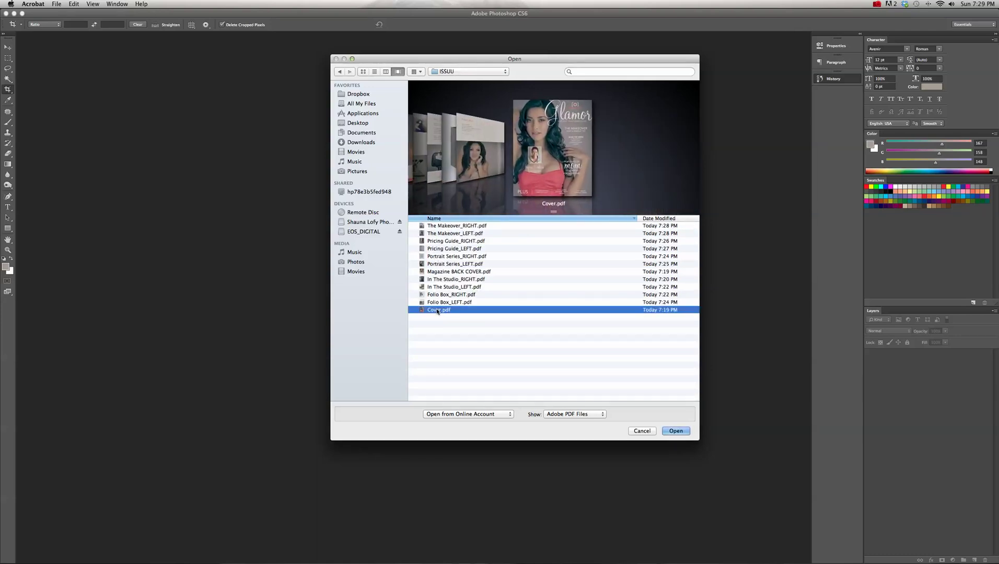
pyautogui.click(683, 431)
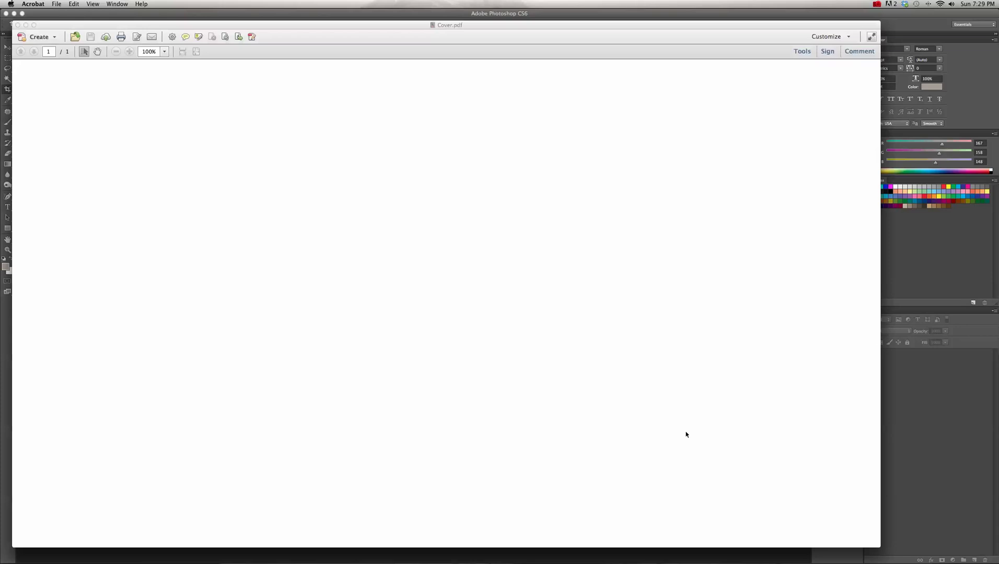
# - Zoom the cover page to 75% and reposition and enlarge the Acrobat document window
pyautogui.press('super+0')
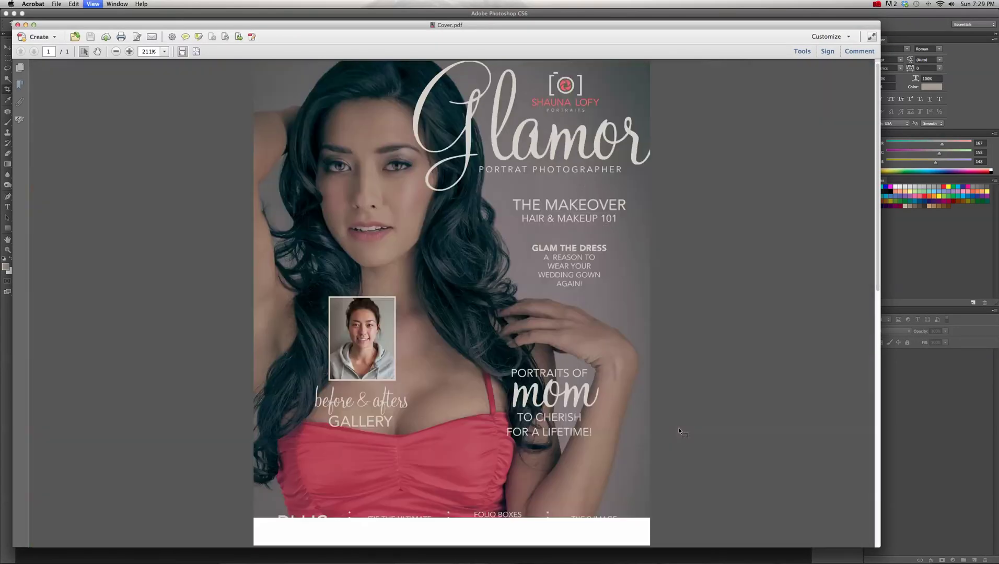
pyautogui.press('super+minus')
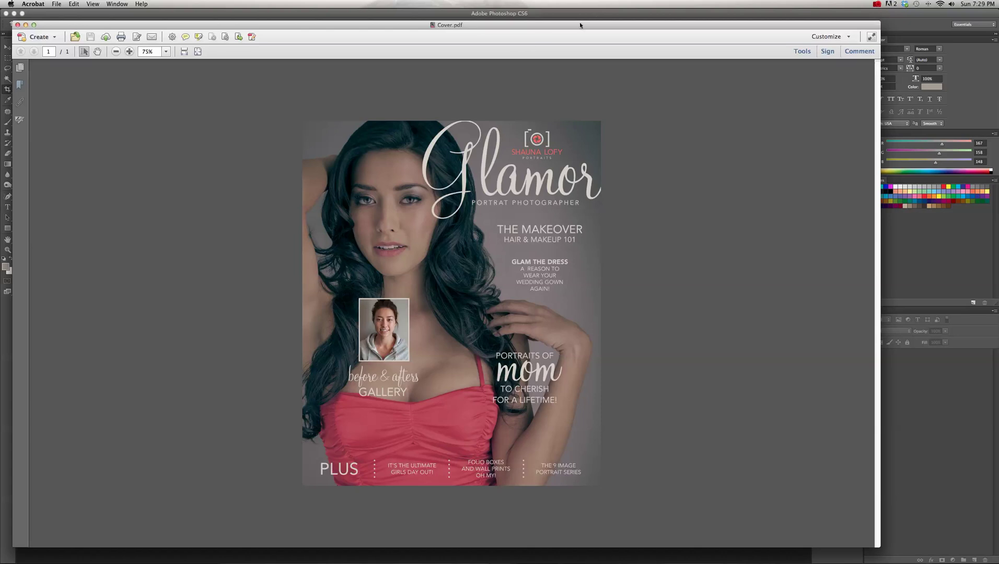
pyautogui.moveTo(588, 27); pyautogui.dragTo(576, 15)
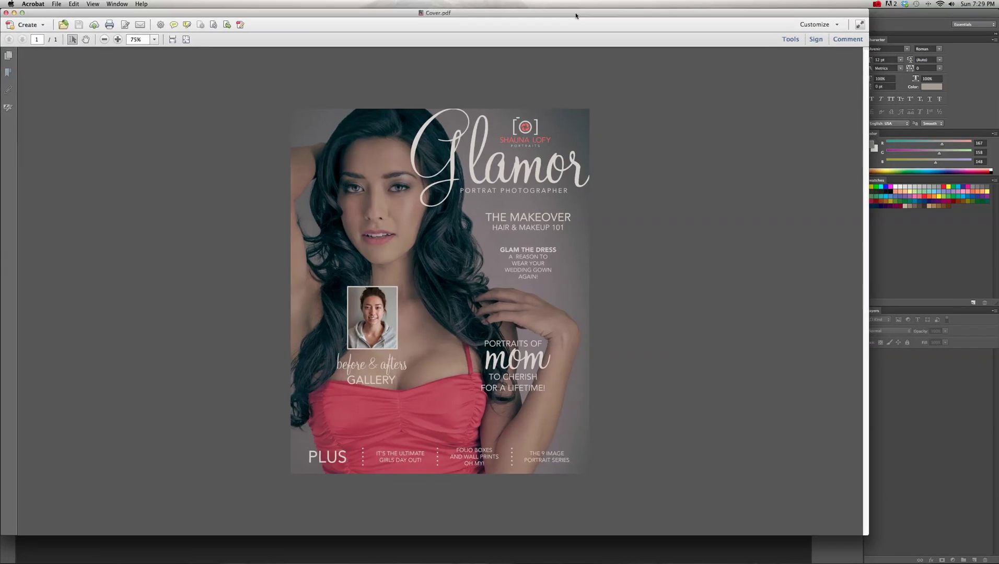
pyautogui.moveTo(865, 534); pyautogui.dragTo(996, 563)
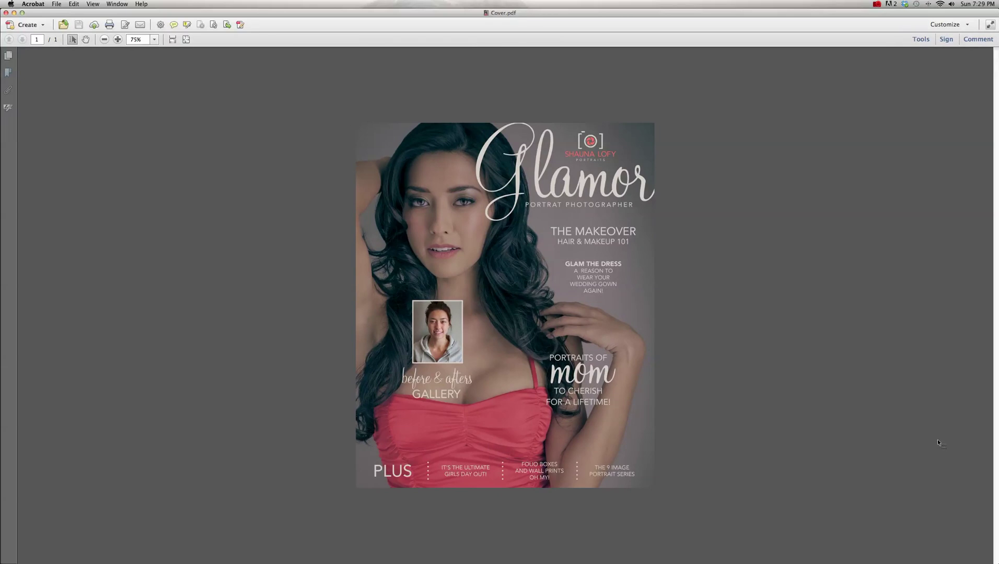
# - In the Pages tools, choose Insert from File
pyautogui.click(921, 39)
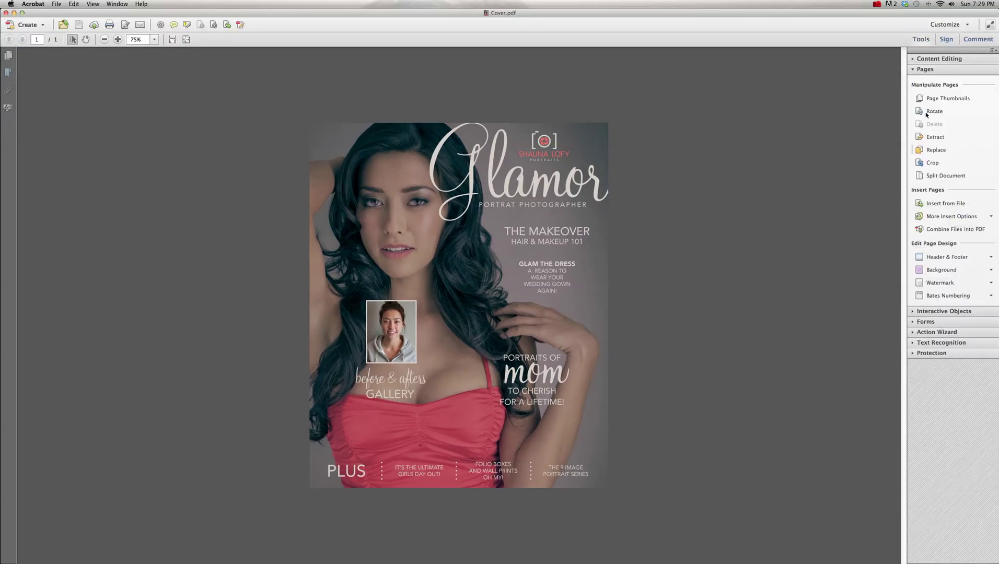
pyautogui.click(914, 69)
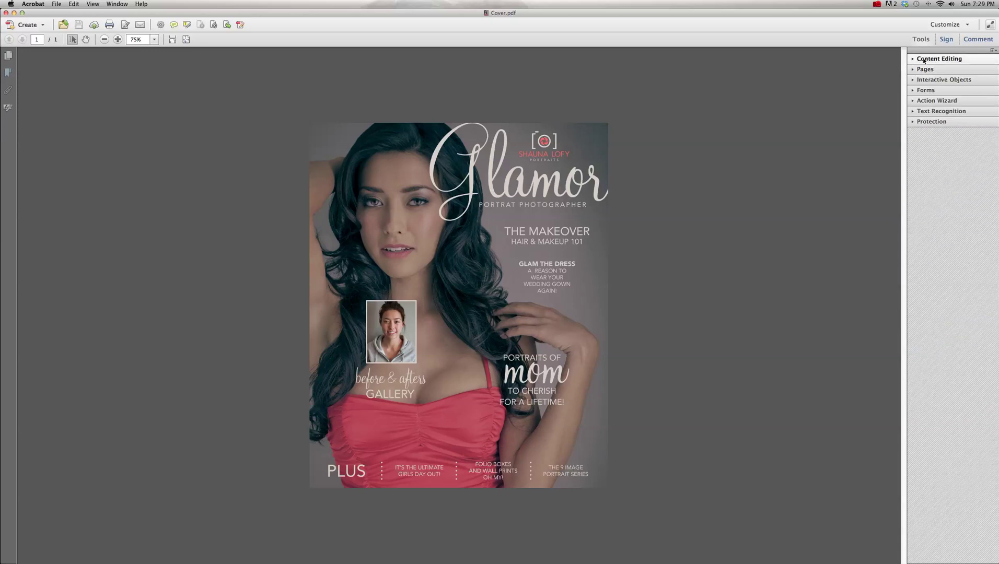
pyautogui.click(922, 69)
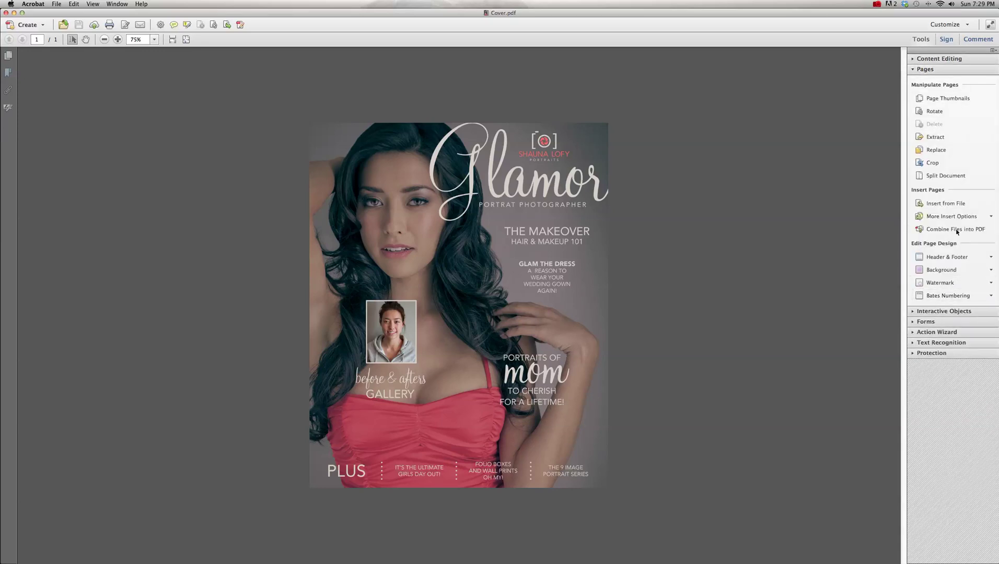
pyautogui.click(957, 207)
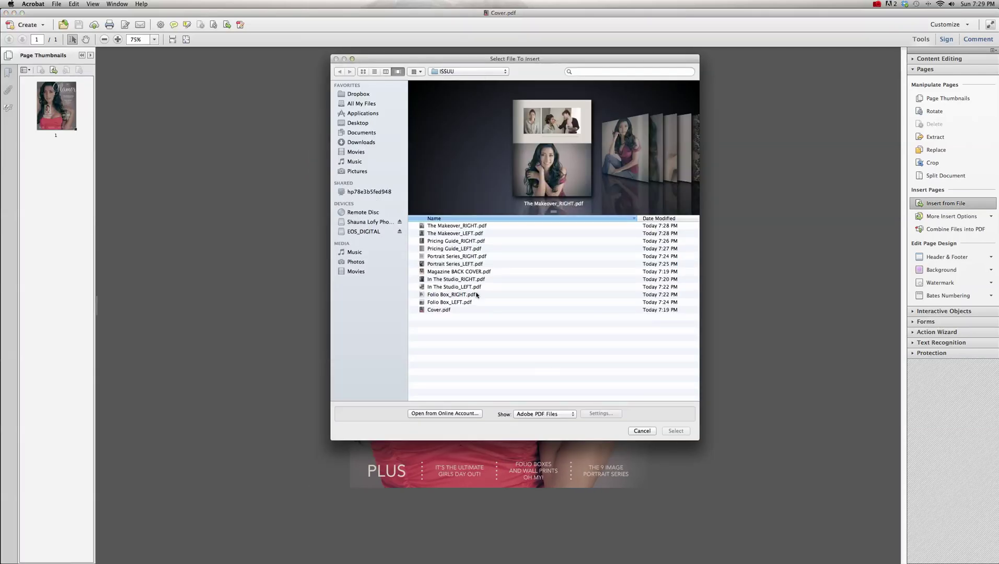
# - Select the eleven page PDFs starting from Folio Box_LEFT and insert them after page 1
pyautogui.click(457, 303)
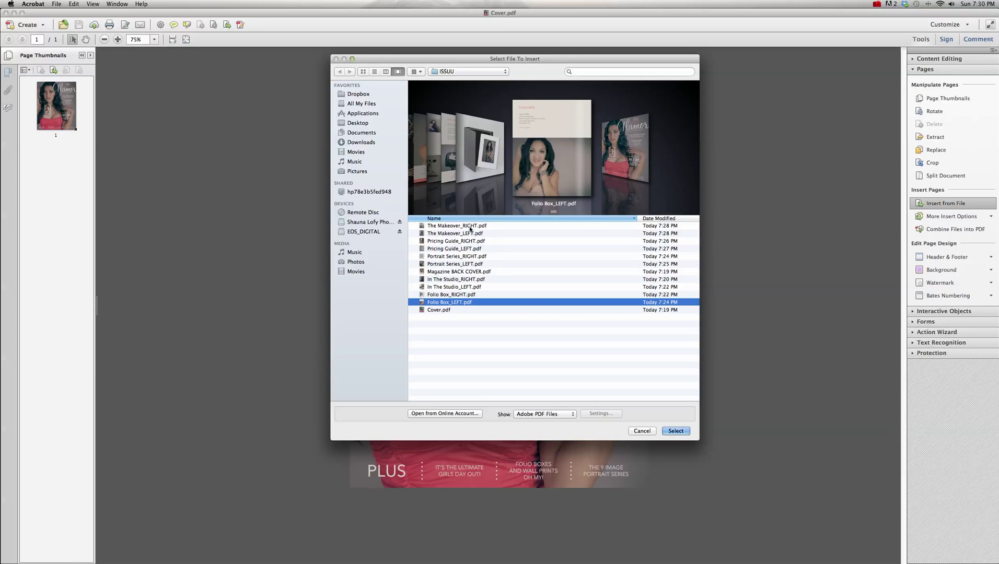
pyautogui.keyDown('shift'); pyautogui.click(465, 227); pyautogui.keyUp('shift')
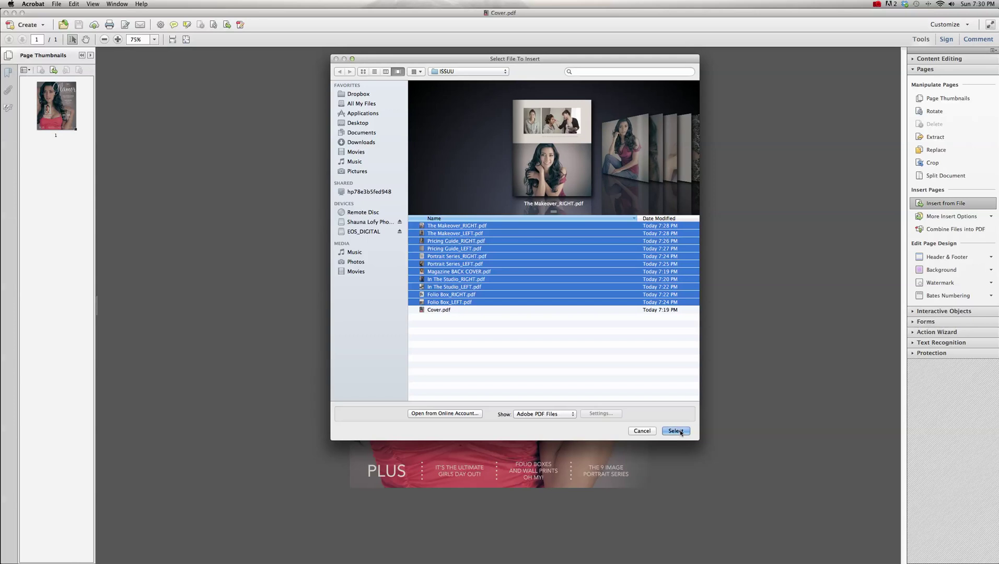
pyautogui.click(676, 431)
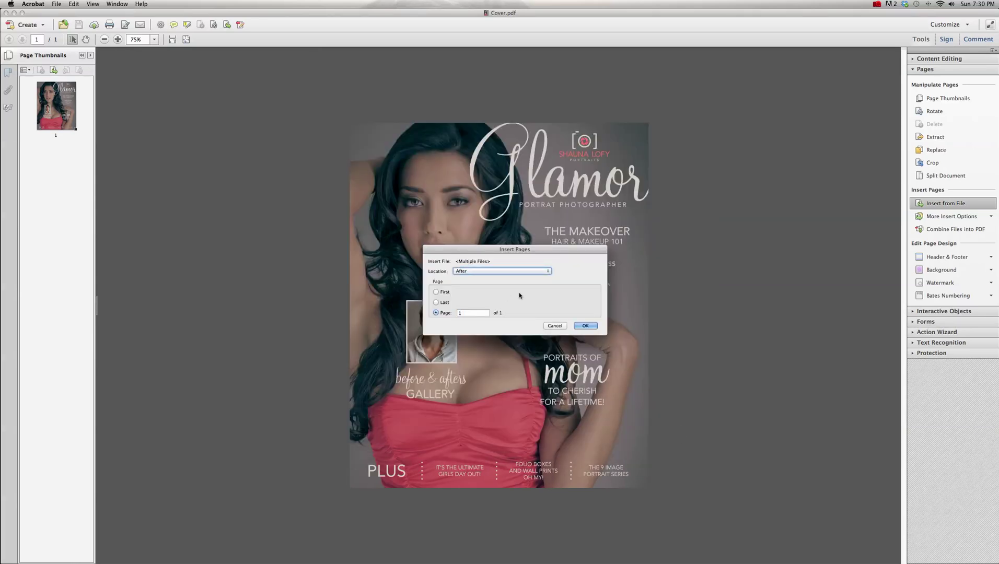
pyautogui.click(511, 271)
pyautogui.click(511, 273)
pyautogui.click(585, 326)
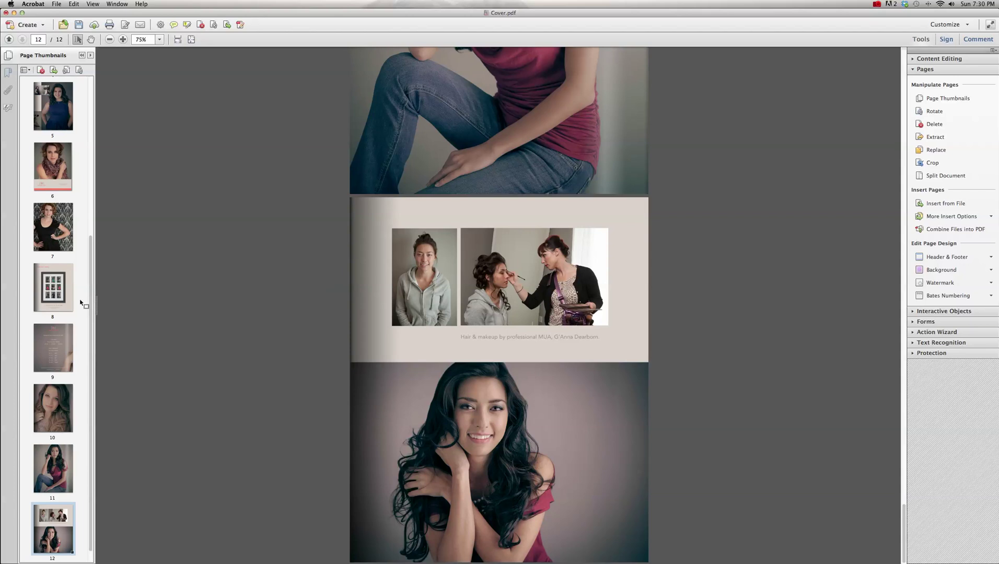
pyautogui.scroll(-1, 79, 310)
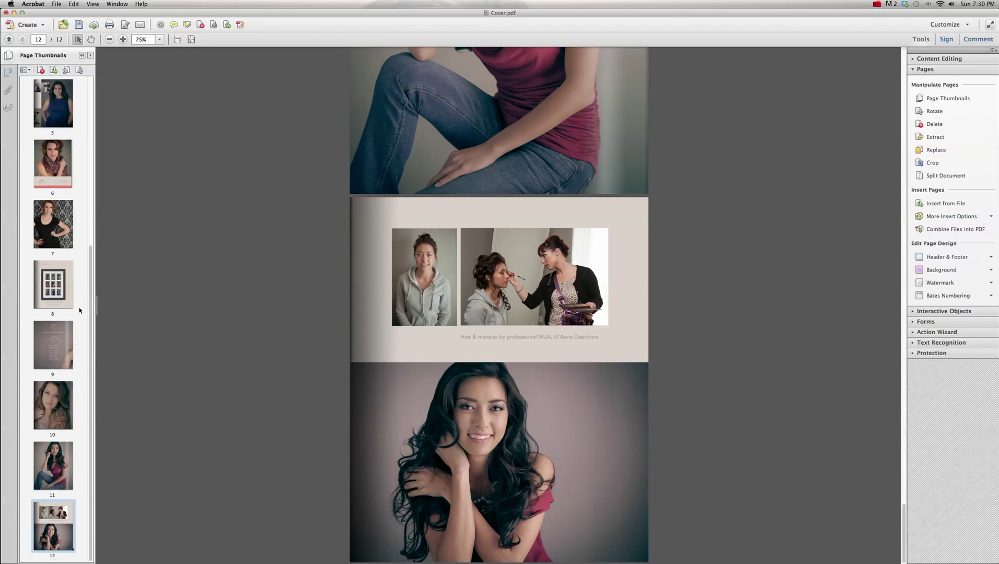
# - Move the price list and page 10 portrait together to follow page 11
pyautogui.scroll(5, 78, 308)
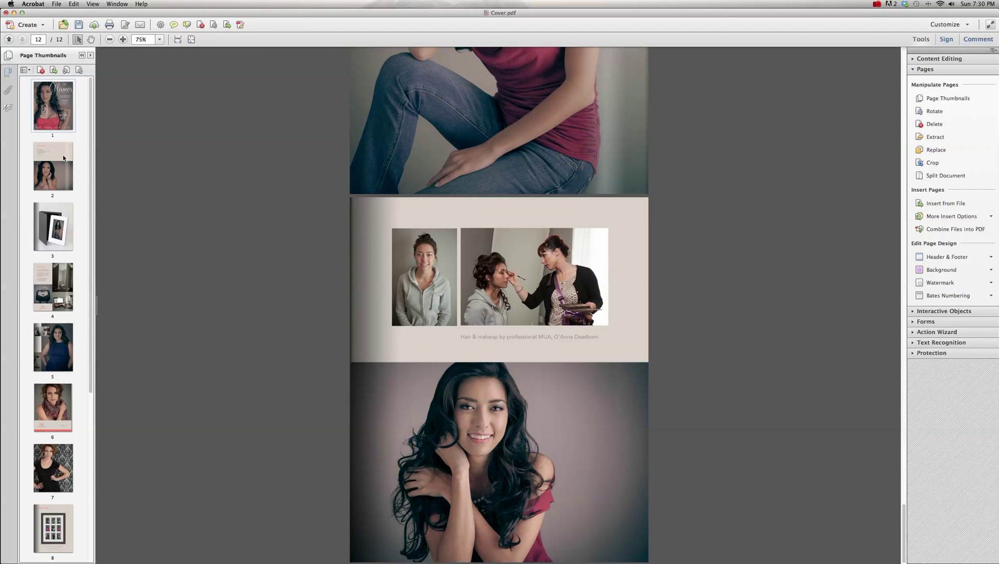
pyautogui.scroll(-5, 77, 380)
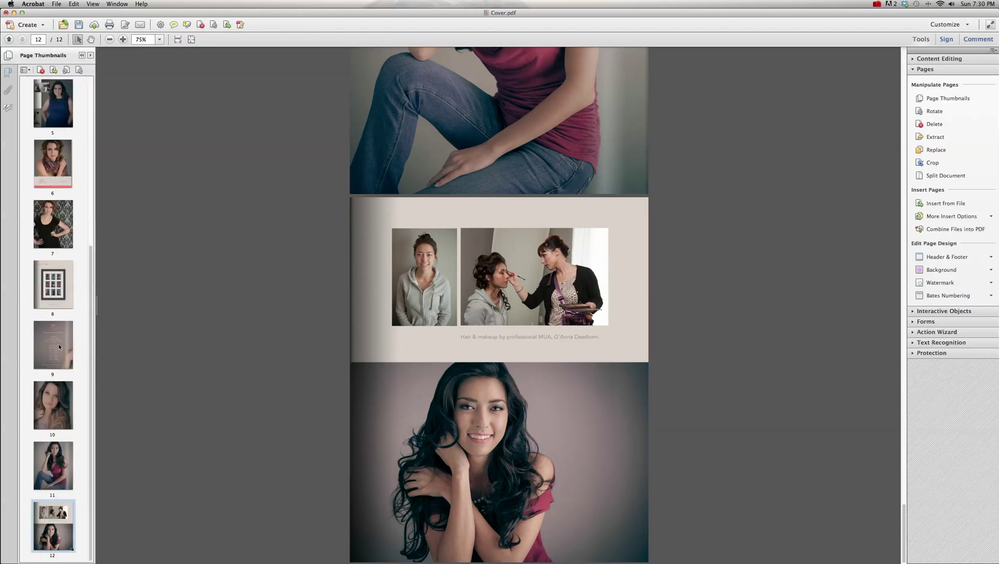
pyautogui.click(59, 343)
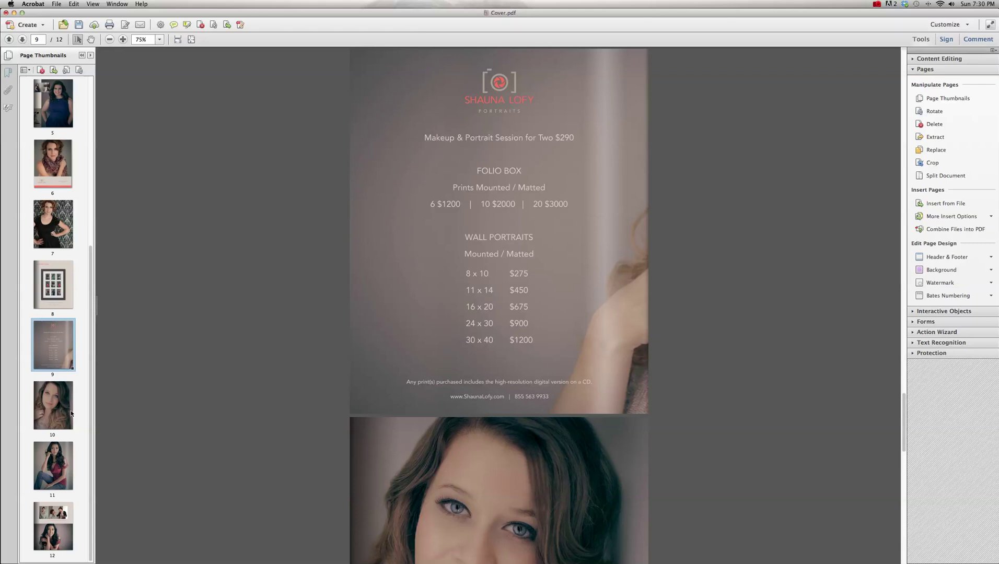
pyautogui.keyDown('shift'); pyautogui.click(68, 412); pyautogui.keyUp('shift')
pyautogui.click(54, 336)
pyautogui.keyDown('shift'); pyautogui.click(66, 401); pyautogui.keyUp('shift')
pyautogui.click(66, 401)
pyautogui.click(67, 349)
pyautogui.click(67, 396)
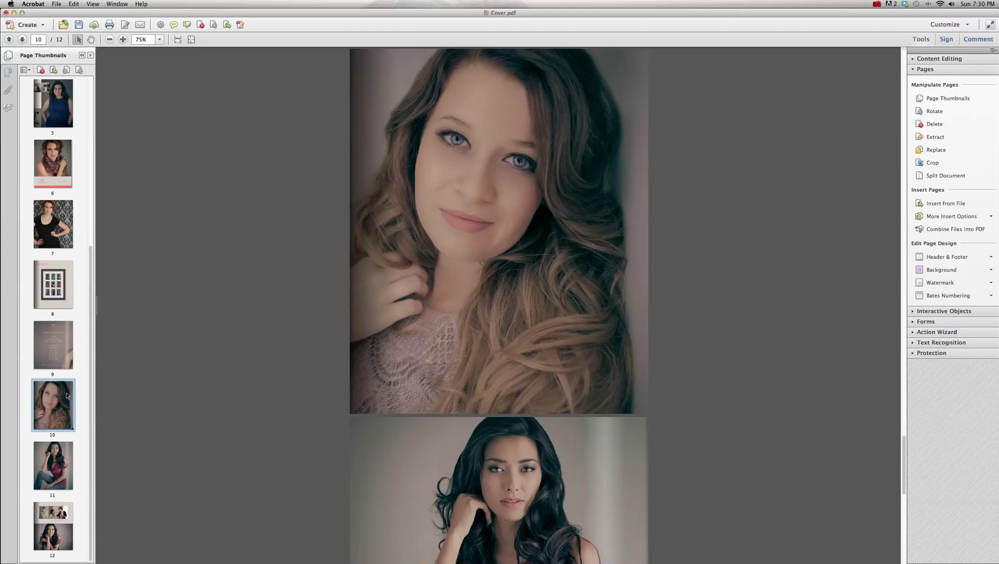
pyautogui.keyDown('shift'); pyautogui.click(63, 353); pyautogui.keyUp('shift')
pyautogui.moveTo(65, 401); pyautogui.dragTo(67, 530)
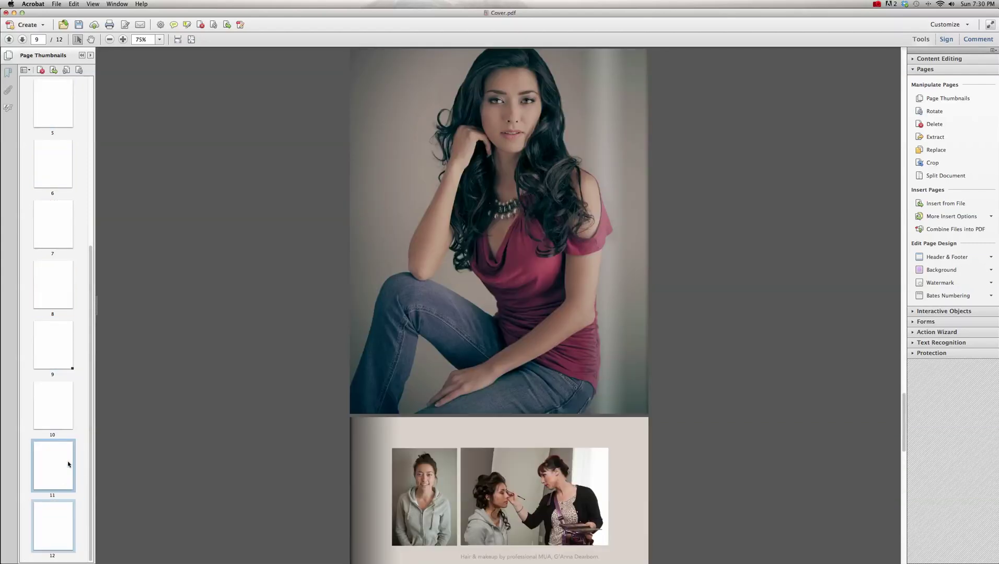
# - Move pages 9 and 10 up to position 5
pyautogui.click(58, 415)
pyautogui.click(64, 350)
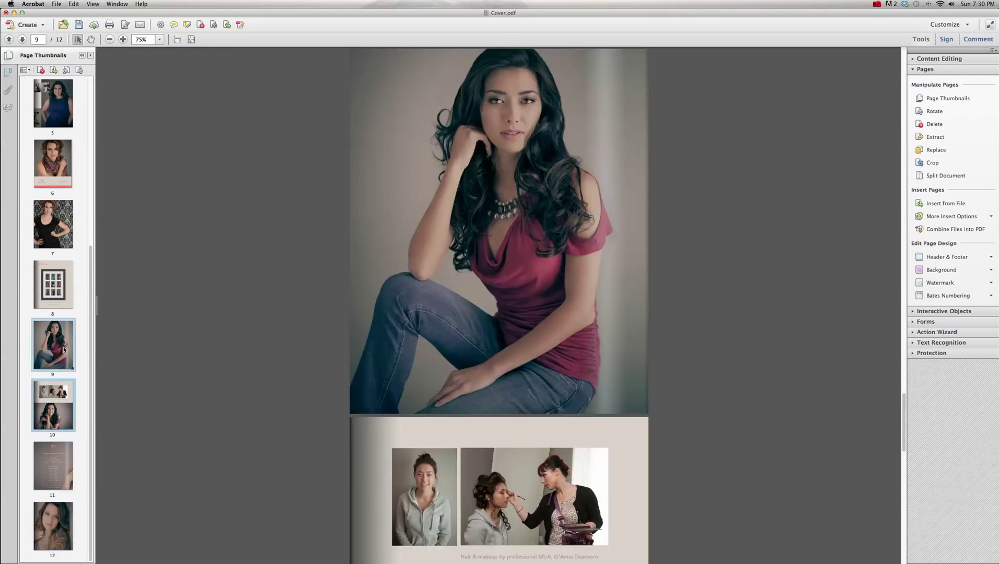
pyautogui.moveTo(59, 352); pyautogui.dragTo(72, 101)
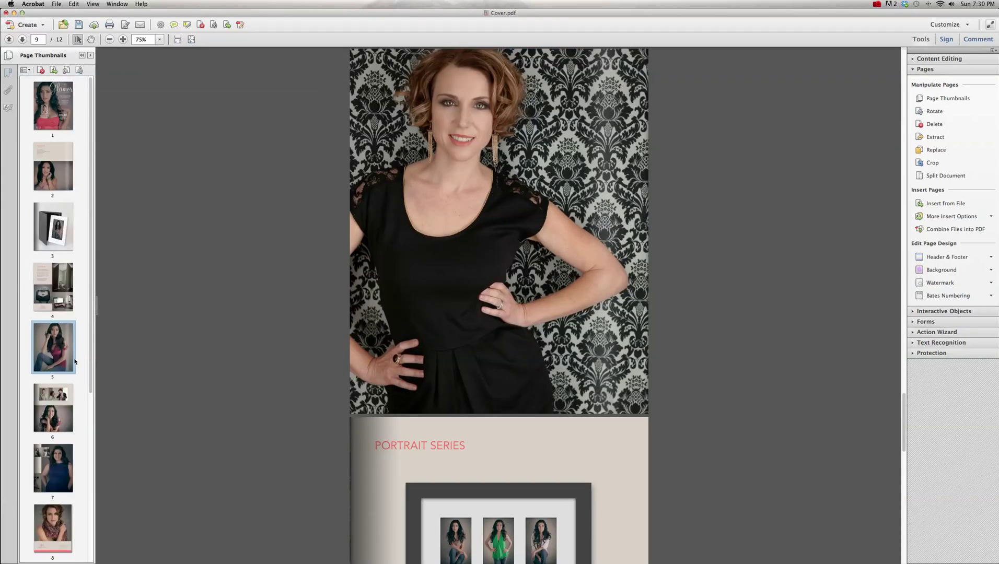
# - Move the studio page from page 4 to after page 6
pyautogui.click(62, 395)
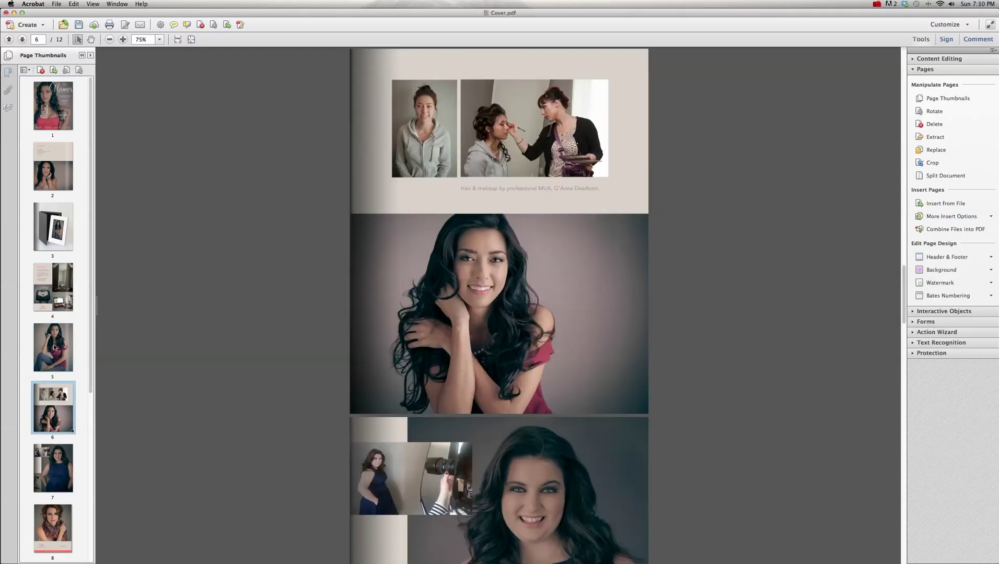
pyautogui.click(68, 261)
pyautogui.click(68, 280)
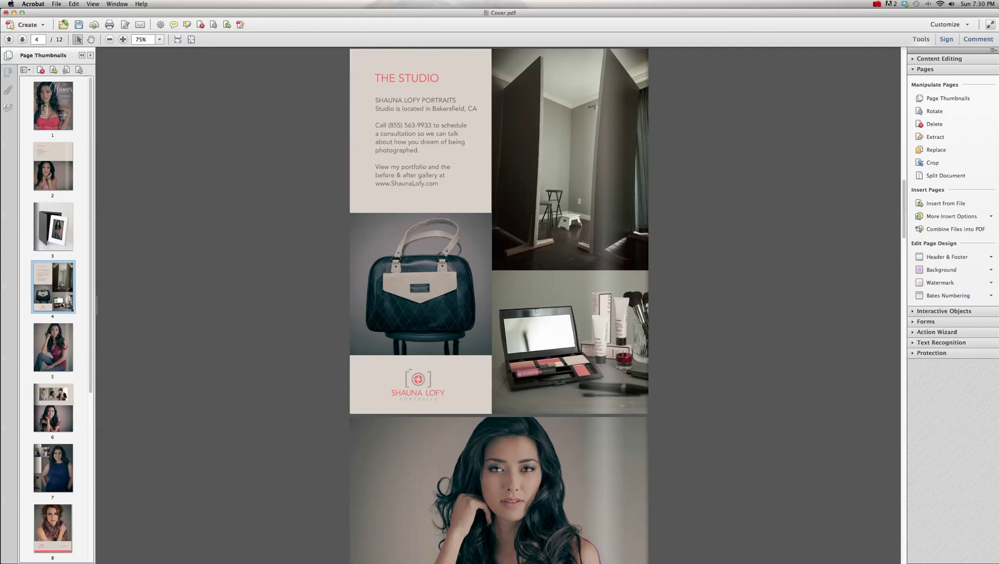
pyautogui.moveTo(63, 324); pyautogui.dragTo(56, 423)
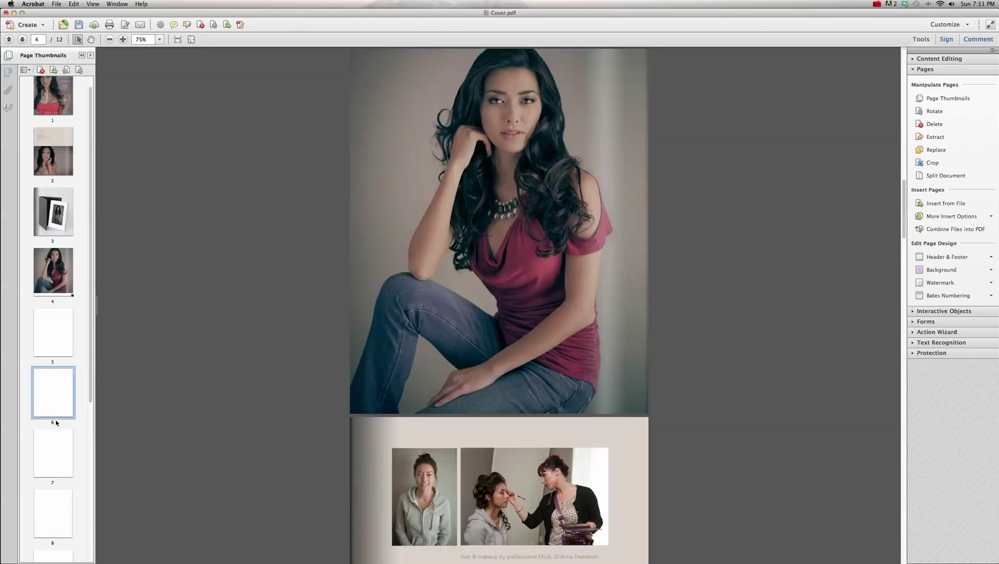
# - Move the two studio pages, 6 and 7, down to page 9
pyautogui.scroll(-1, 57, 415)
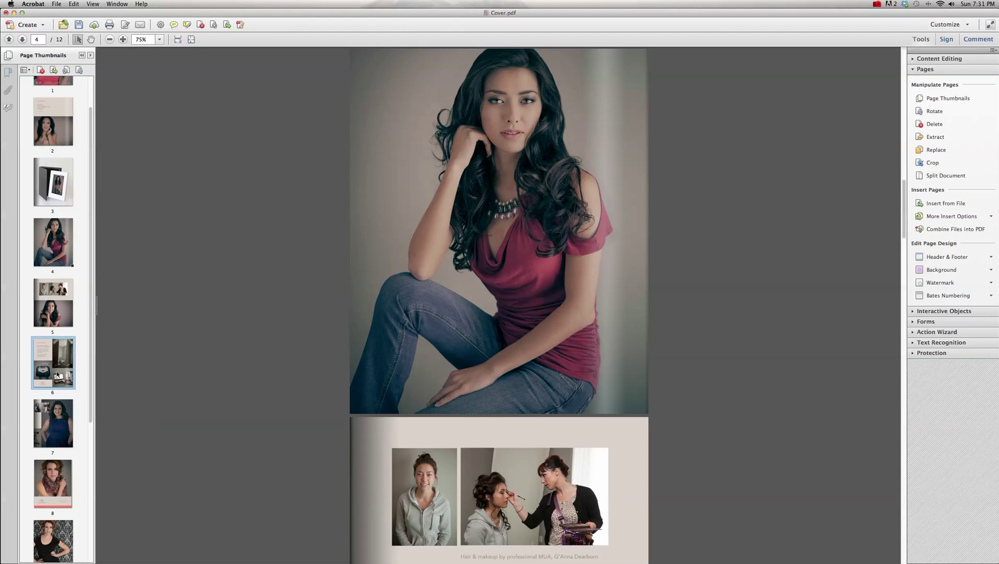
pyautogui.click(58, 375)
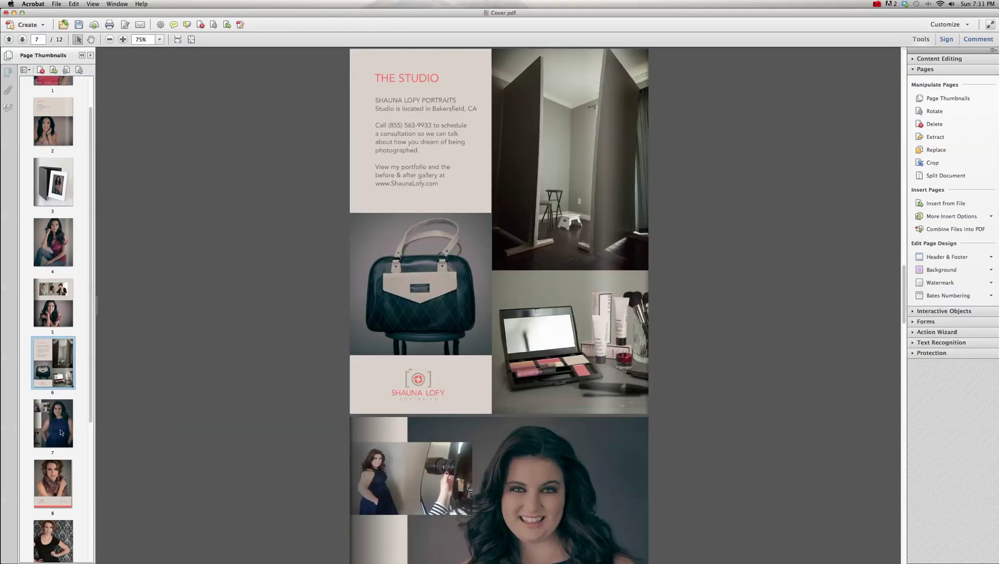
pyautogui.click(63, 438)
pyautogui.keyDown('shift'); pyautogui.click(56, 383); pyautogui.keyUp('shift')
pyautogui.moveTo(56, 383); pyautogui.dragTo(66, 442)
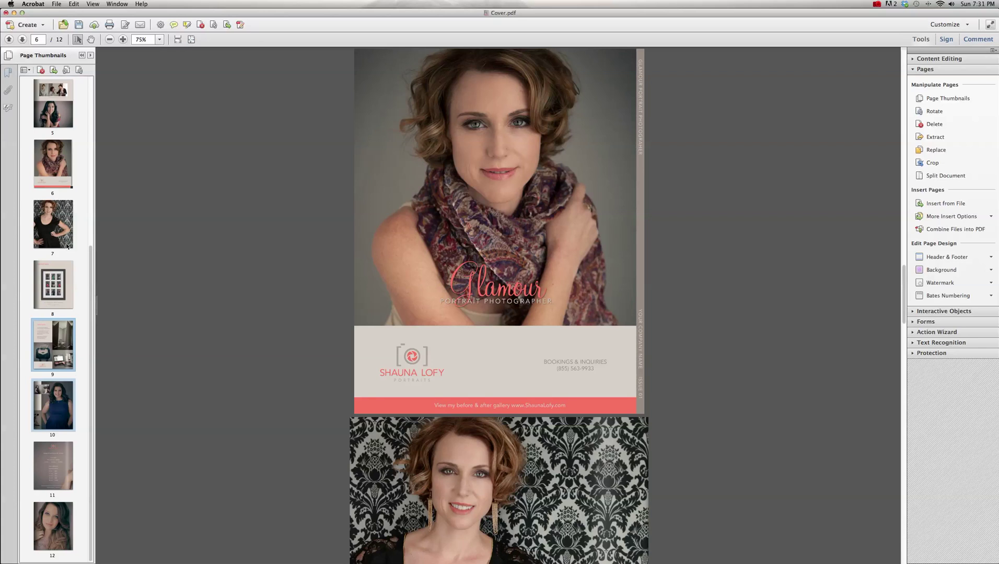
# - Move pages 2 and 3 down between pages 6 and 7
pyautogui.scroll(3, 78, 219)
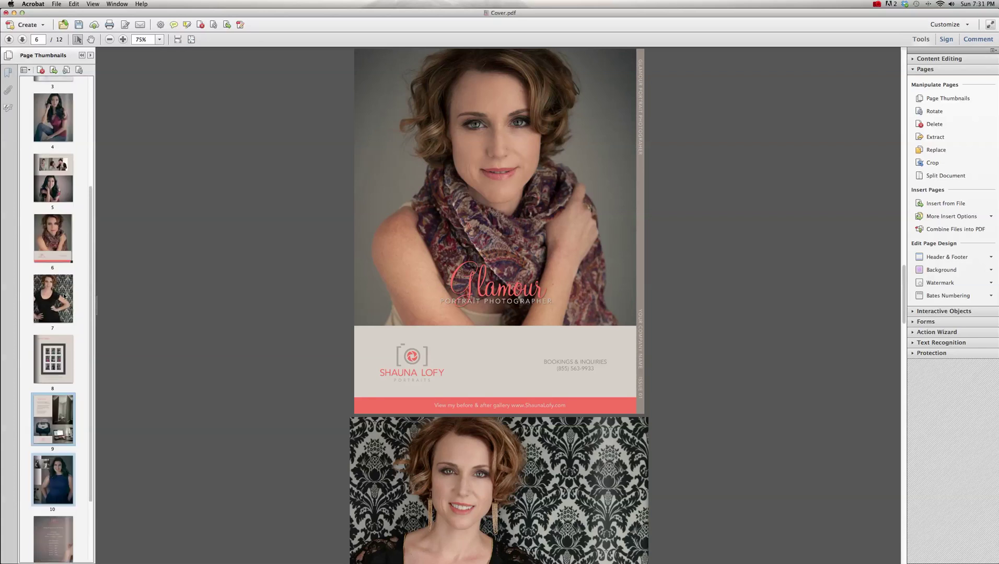
pyautogui.click(64, 298)
pyautogui.scroll(5, 79, 192)
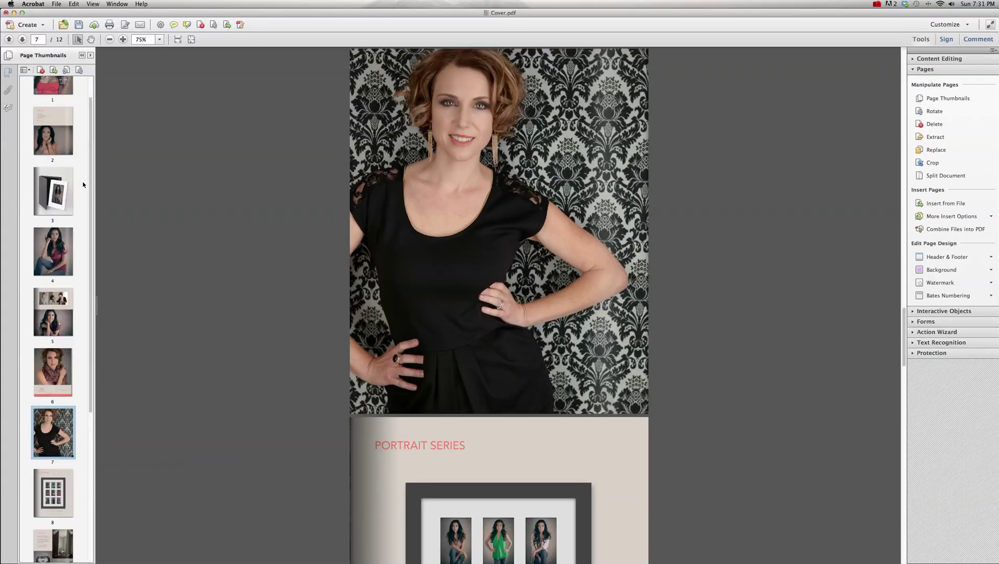
pyautogui.keyDown('shift'); pyautogui.click(63, 185); pyautogui.keyUp('shift')
pyautogui.moveTo(63, 185); pyautogui.dragTo(75, 437)
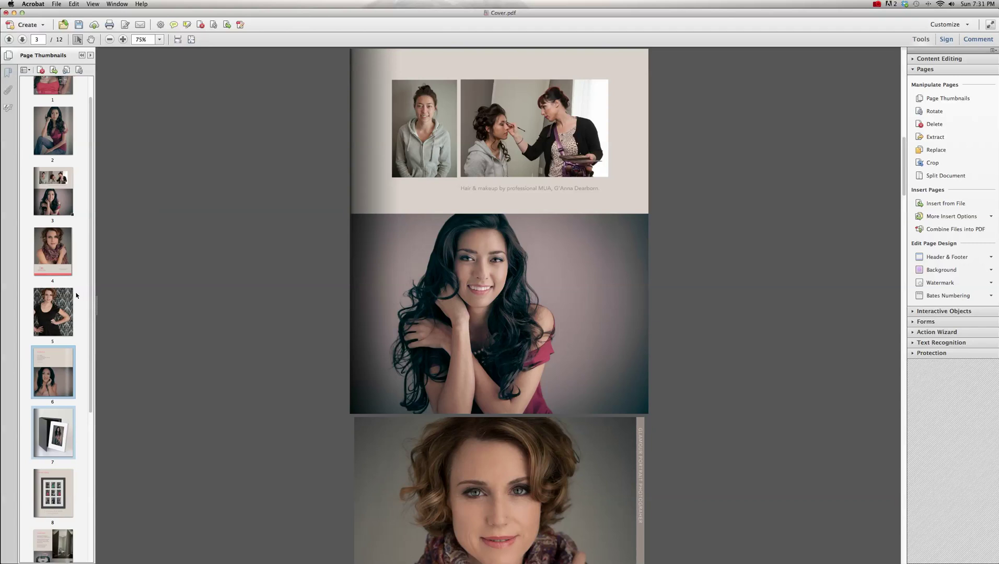
# - Move page 4 further down, then bring the Portrait Series page up to position 5
pyautogui.click(65, 252)
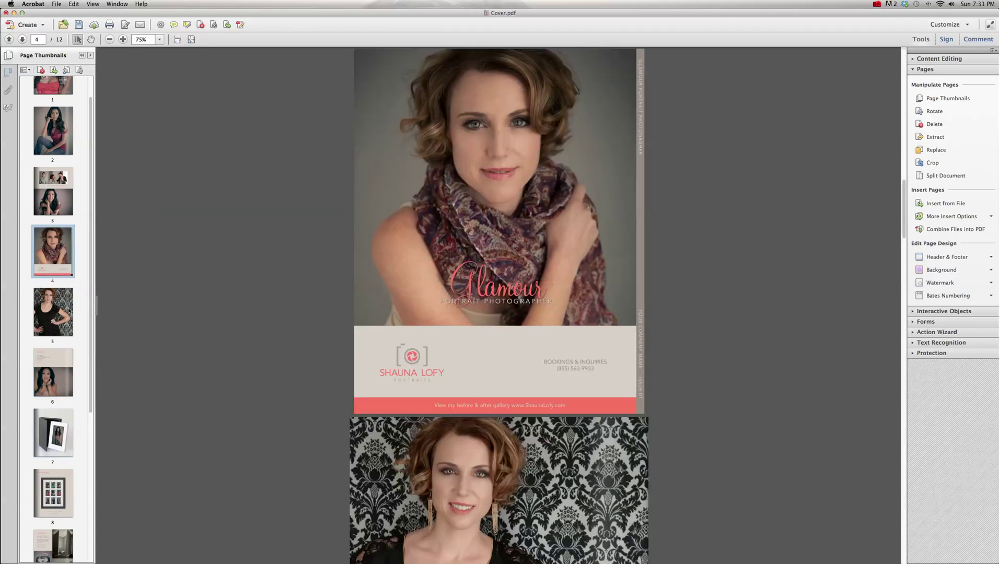
pyautogui.click(70, 309)
pyautogui.moveTo(63, 256); pyautogui.dragTo(79, 546)
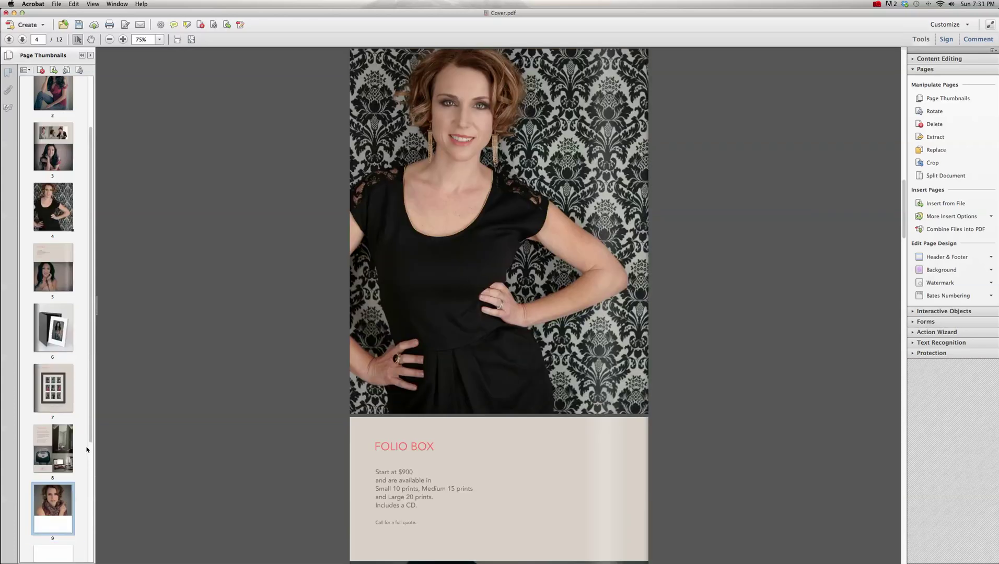
pyautogui.scroll(-3, 91, 426)
pyautogui.scroll(-4, 90, 433)
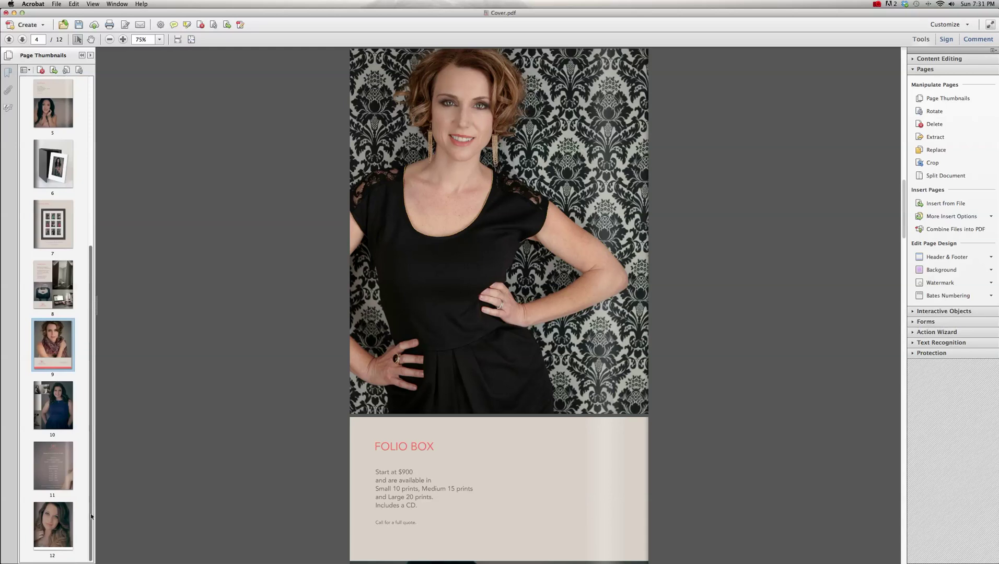
pyautogui.moveTo(60, 355); pyautogui.dragTo(59, 515)
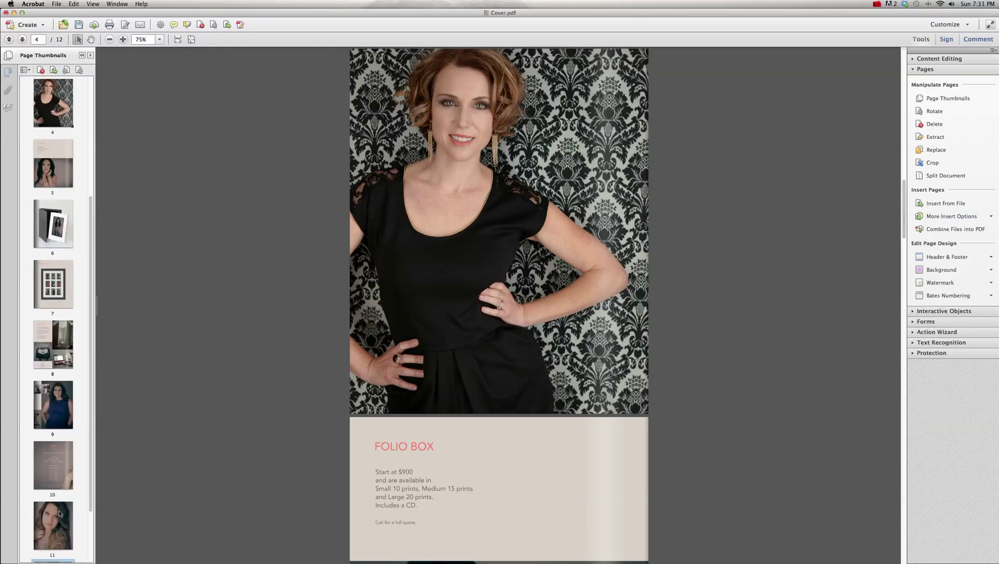
pyautogui.scroll(1, 82, 388)
pyautogui.scroll(8, 82, 388)
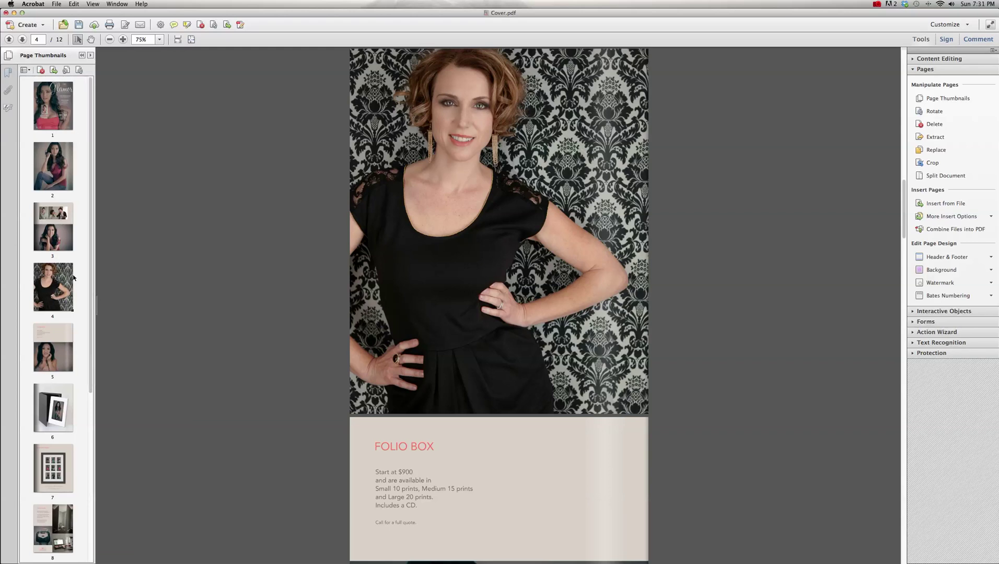
pyautogui.moveTo(59, 463); pyautogui.dragTo(67, 312)
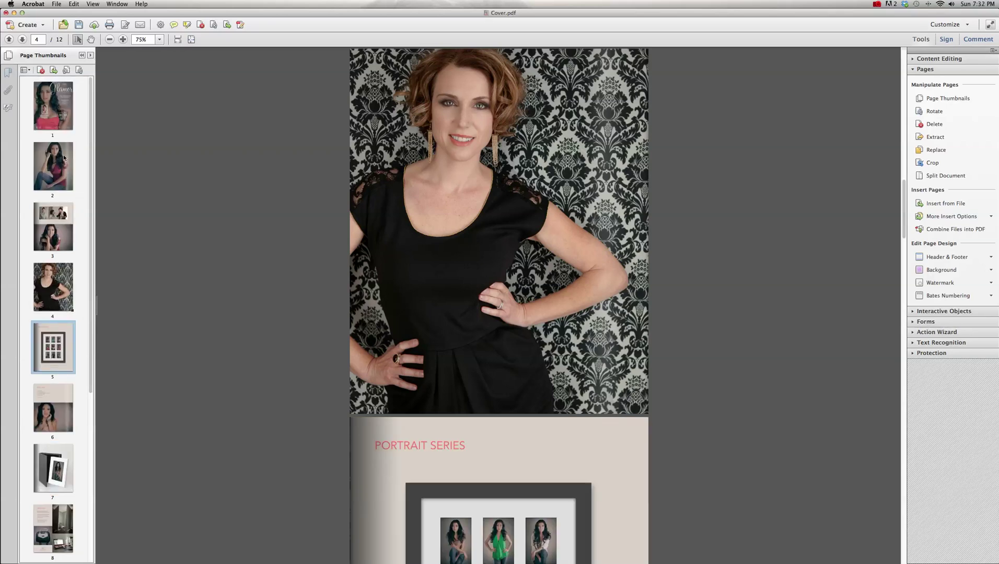
# - Step through pages 1 to 5, from the Glamor cover to the Portrait Series page
pyautogui.click(58, 108)
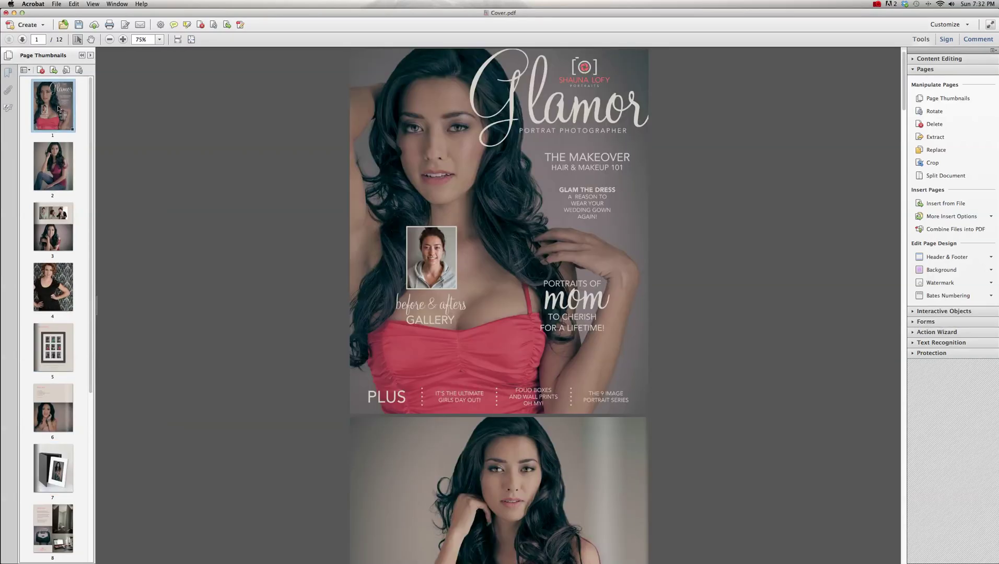
pyautogui.click(64, 168)
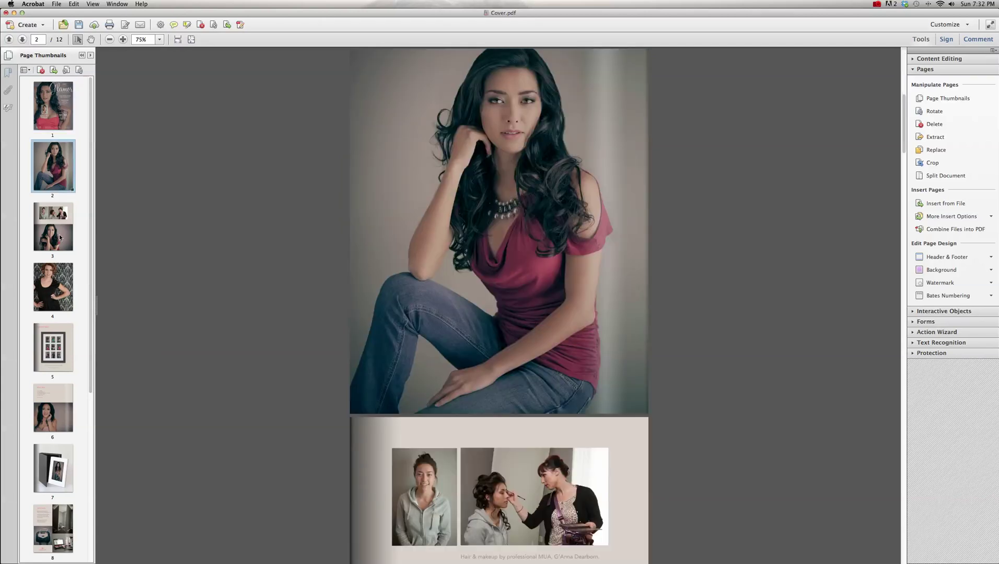
pyautogui.click(33, 234)
pyautogui.click(62, 300)
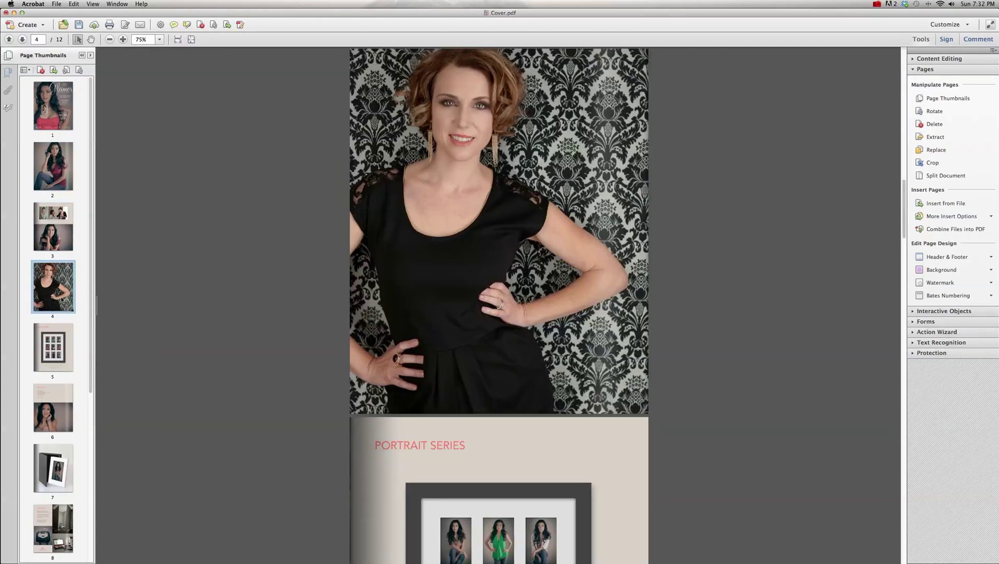
pyautogui.click(56, 355)
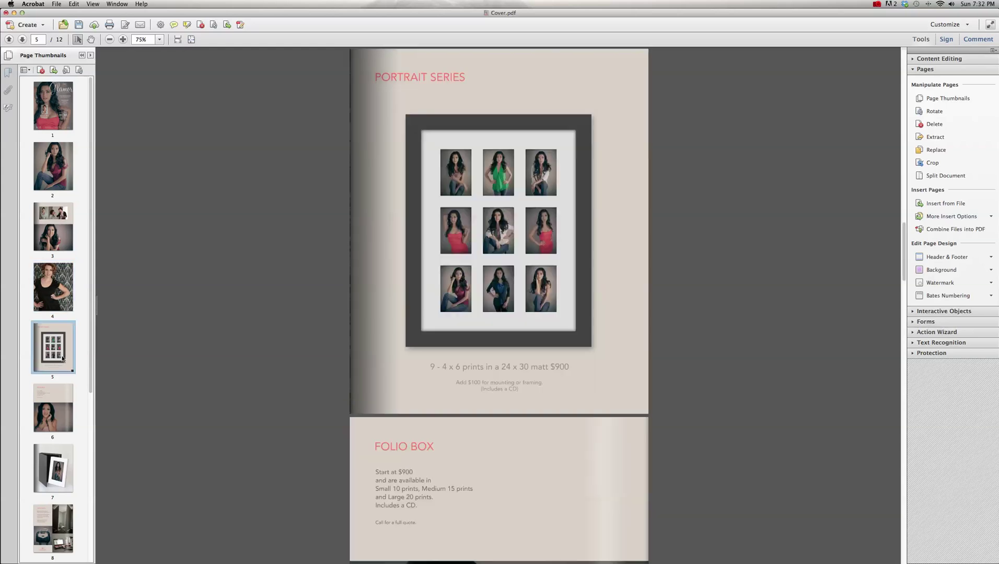
pyautogui.scroll(-5, 80, 378)
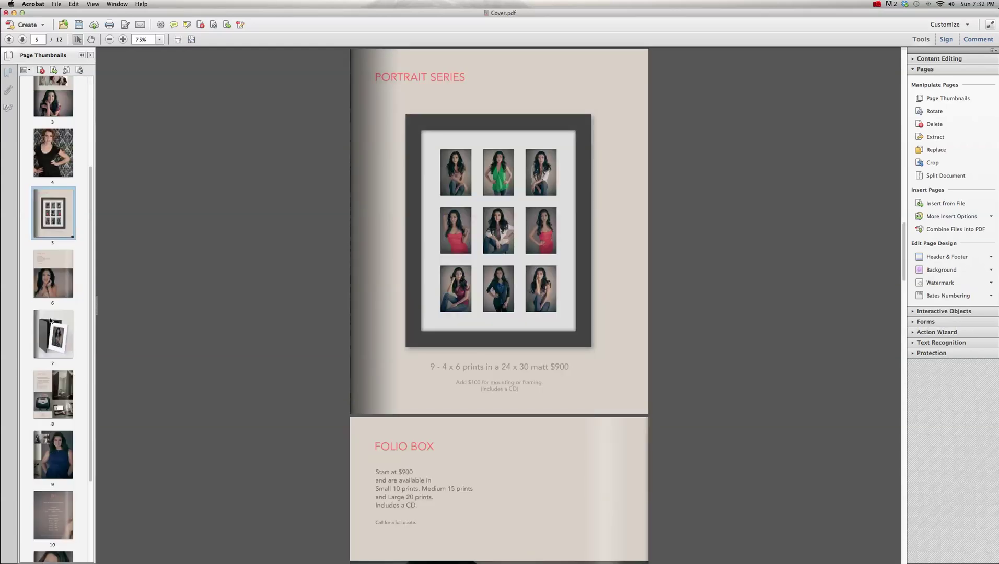
# - Check pages 6 to 12, including The Studio, the price list and the back cover
pyautogui.click(69, 263)
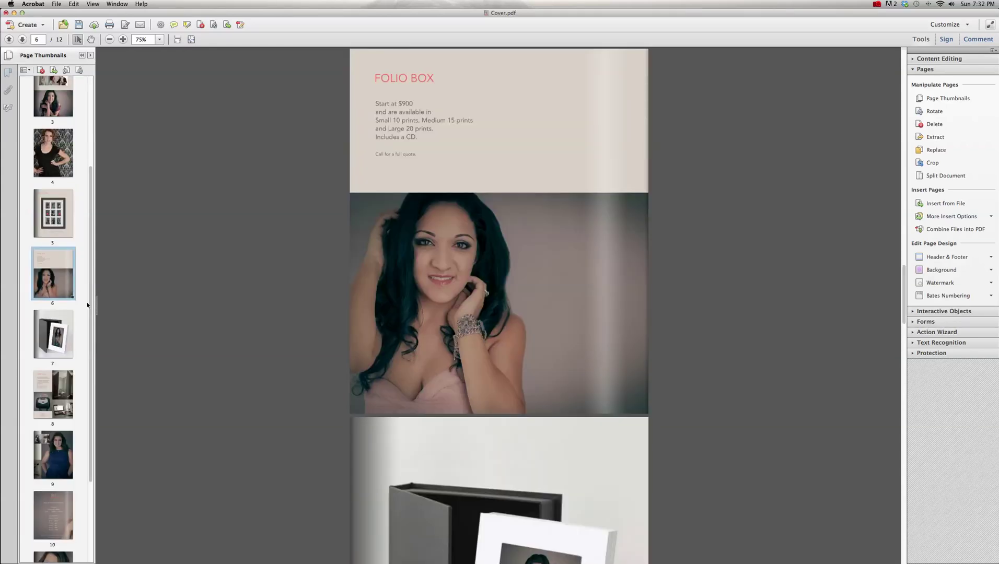
pyautogui.click(63, 337)
pyautogui.click(69, 388)
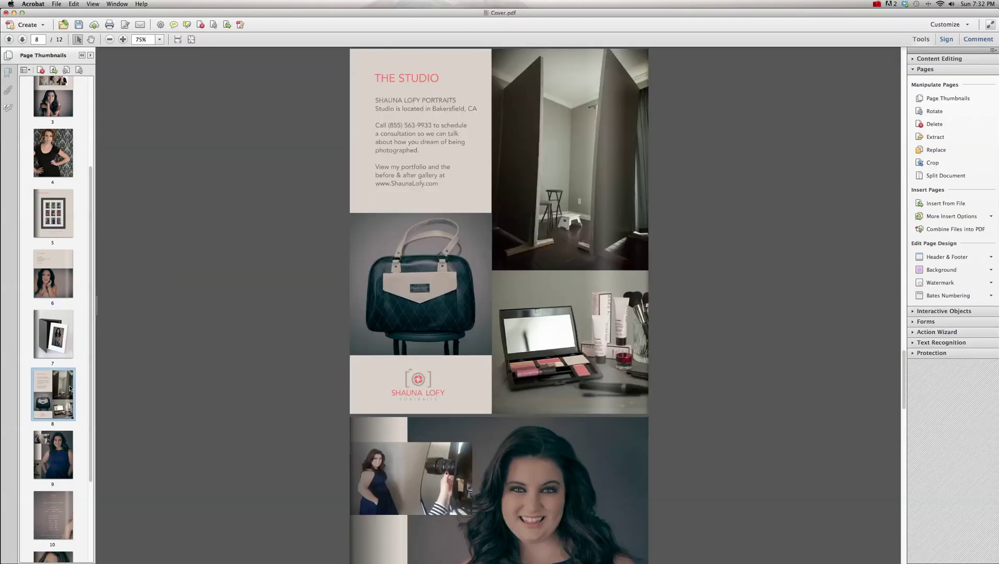
pyautogui.click(67, 460)
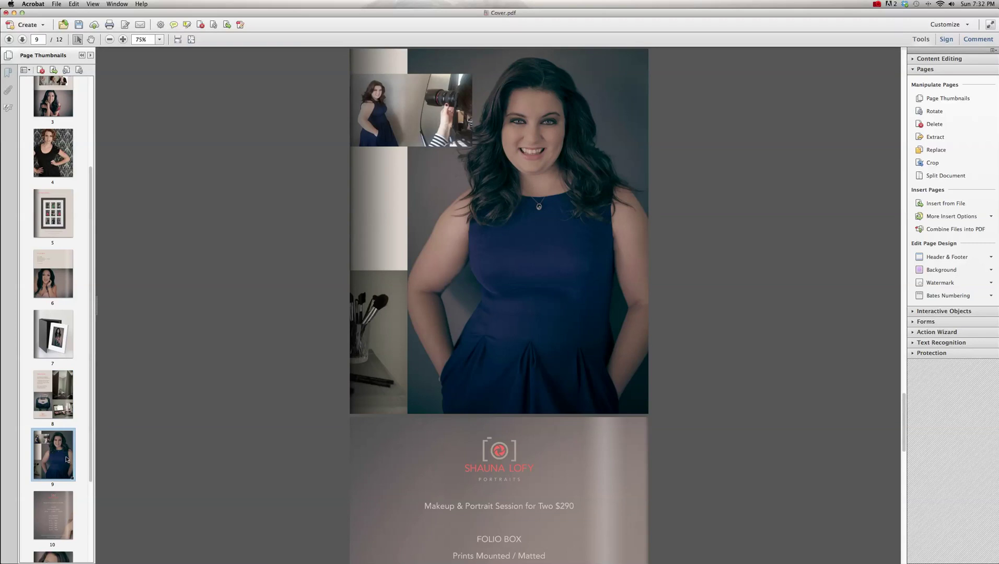
pyautogui.click(58, 514)
pyautogui.scroll(-3, 82, 468)
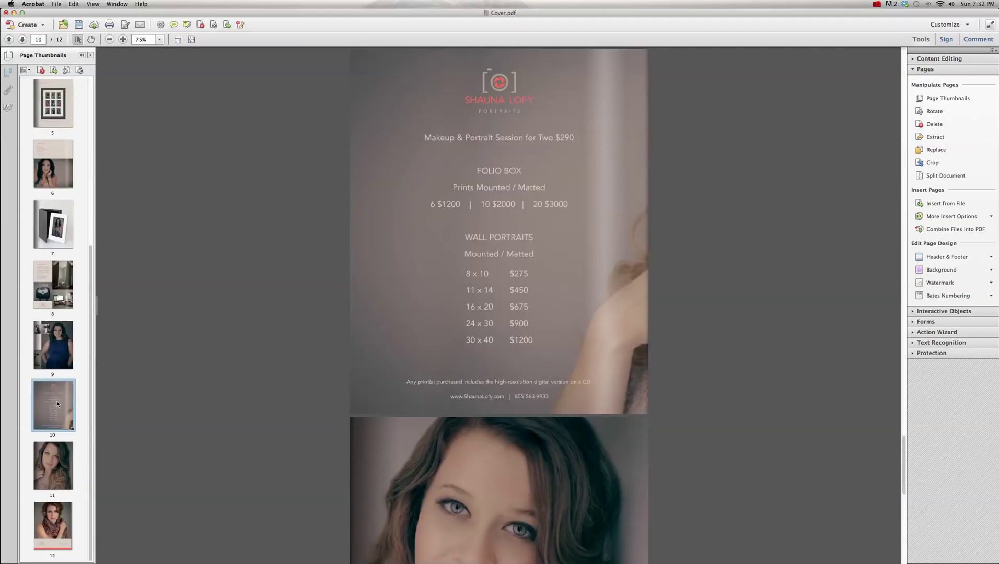
pyautogui.click(63, 453)
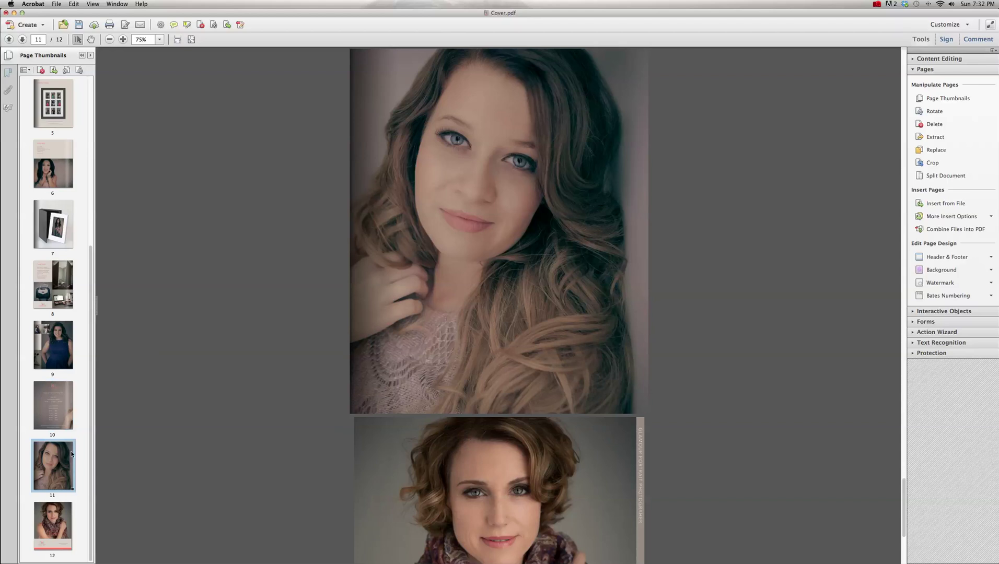
pyautogui.click(67, 505)
pyautogui.scroll(3, 77, 380)
pyautogui.scroll(3, 77, 380)
pyautogui.scroll(4, 149, 223)
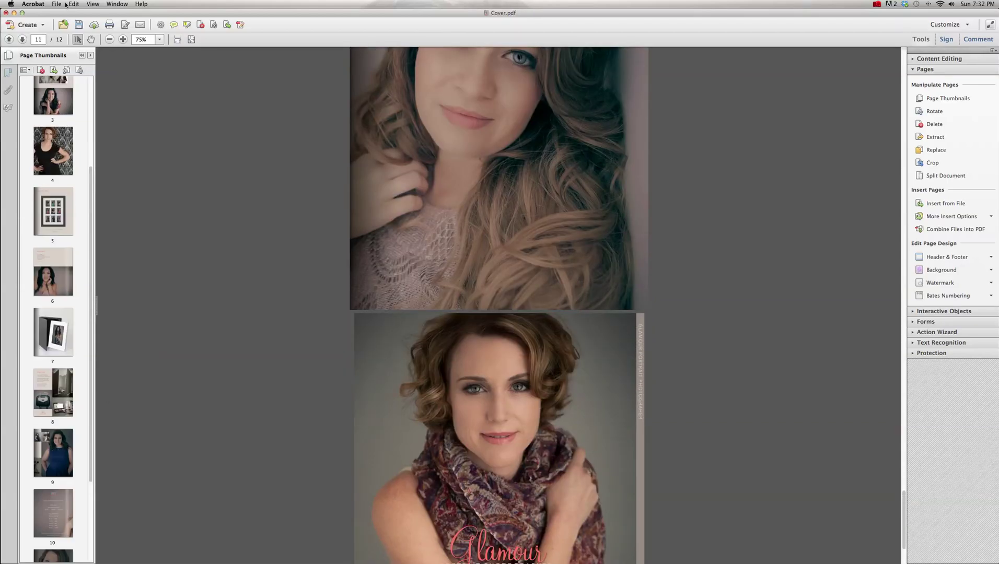
pyautogui.click(57, 3)
# - Save the 12-page document into ISSUU under the new name ALL PAGES.pdf
pyautogui.click(103, 56)
pyautogui.click(485, 184)
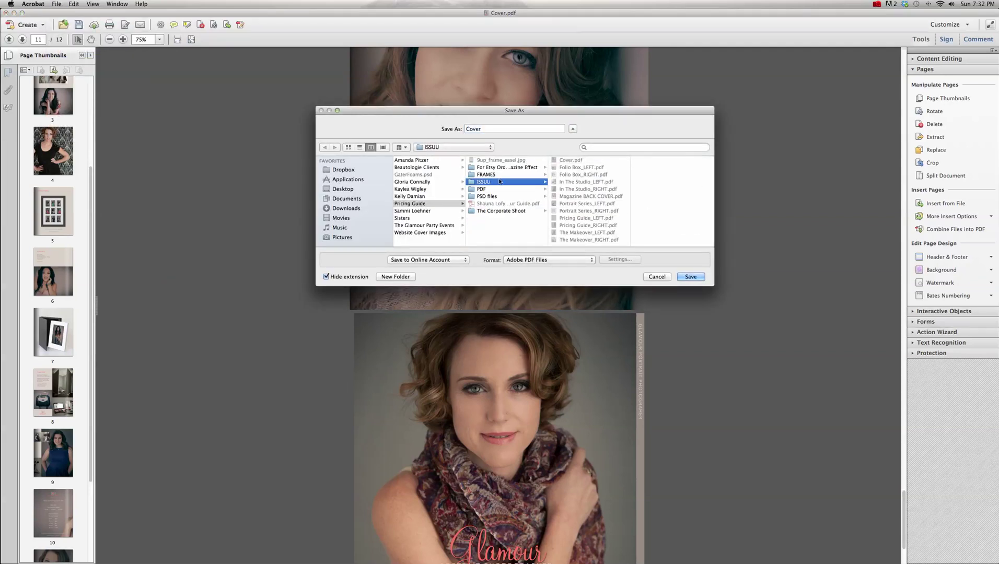
pyautogui.moveTo(490, 128); pyautogui.dragTo(464, 129)
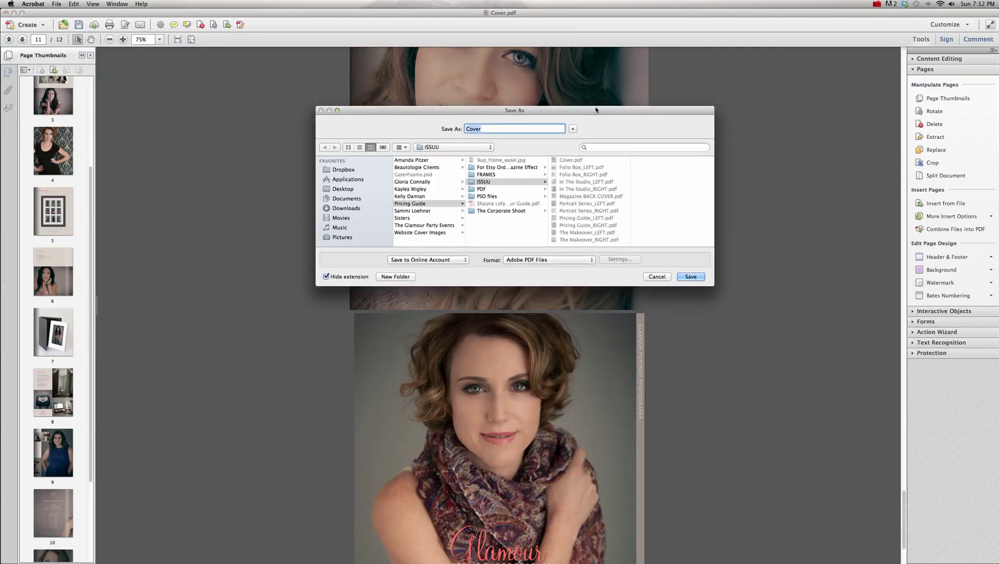
pyautogui.write('ALL PAGES.pdf')
pyautogui.click(500, 182)
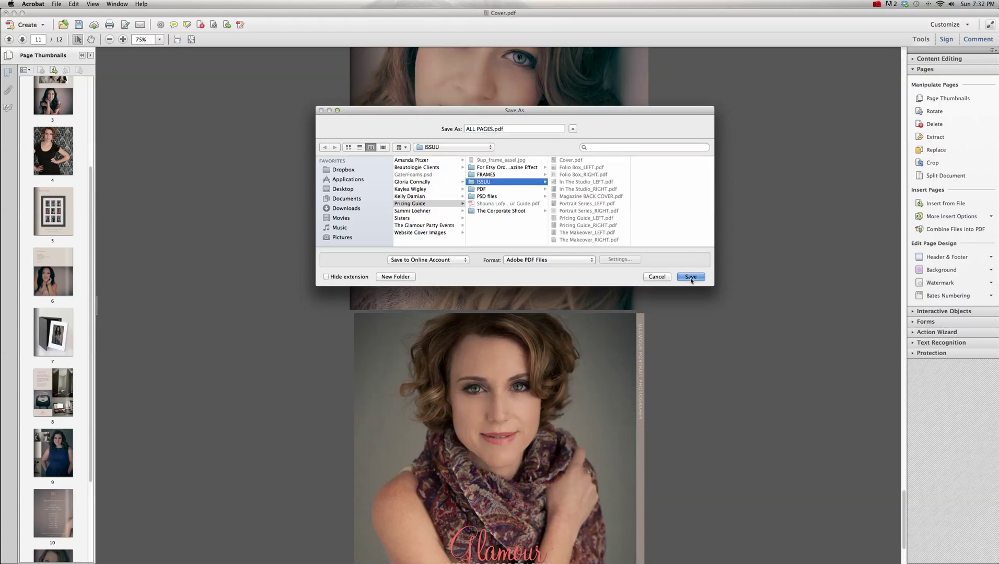
pyautogui.click(690, 277)
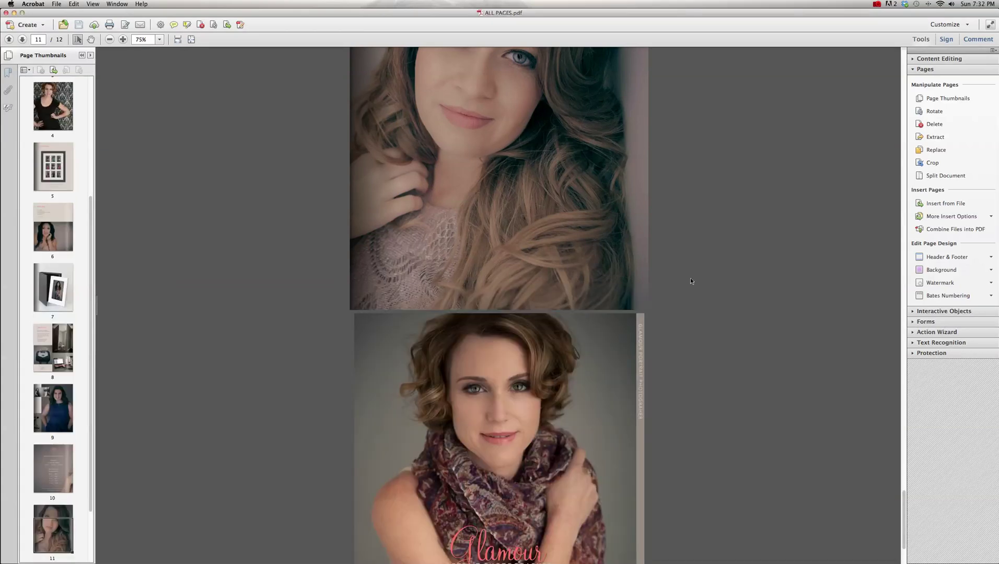
pyautogui.scroll(-2, 691, 281)
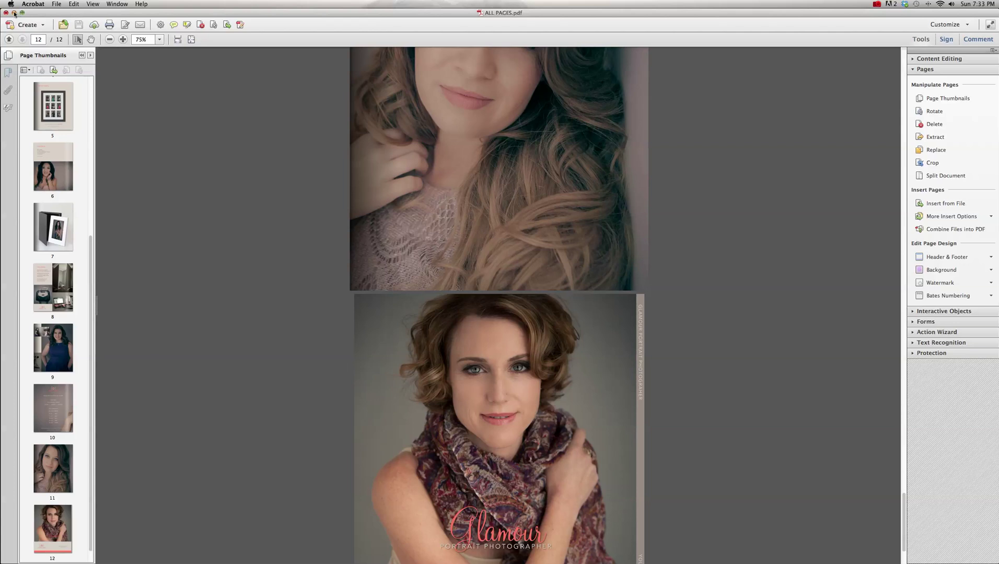
pyautogui.moveTo(563, 558)
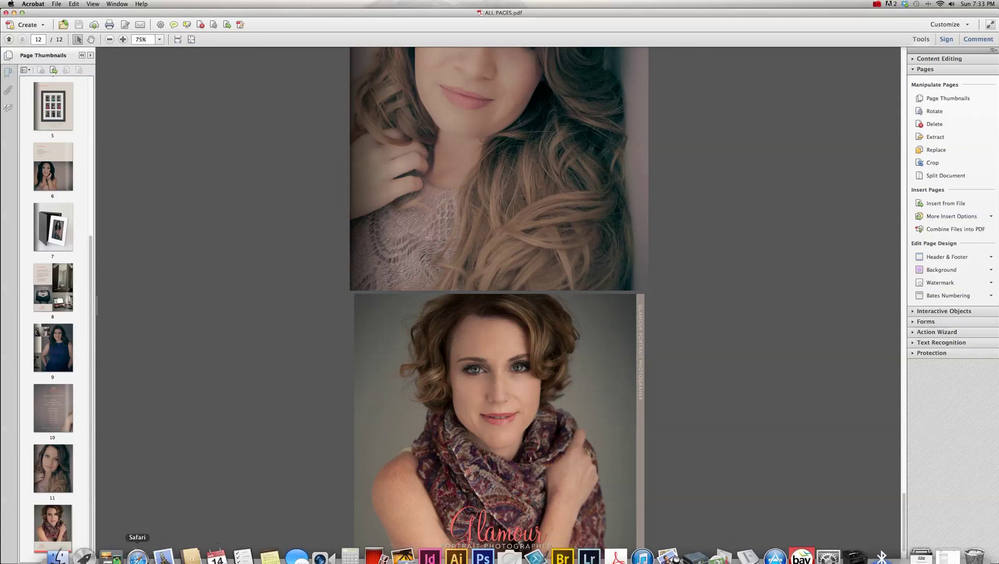
# - In Safari's Issuu upload page, choose ALL PAGES.pdf from the ISSUU folder as the upload file
pyautogui.click(137, 558)
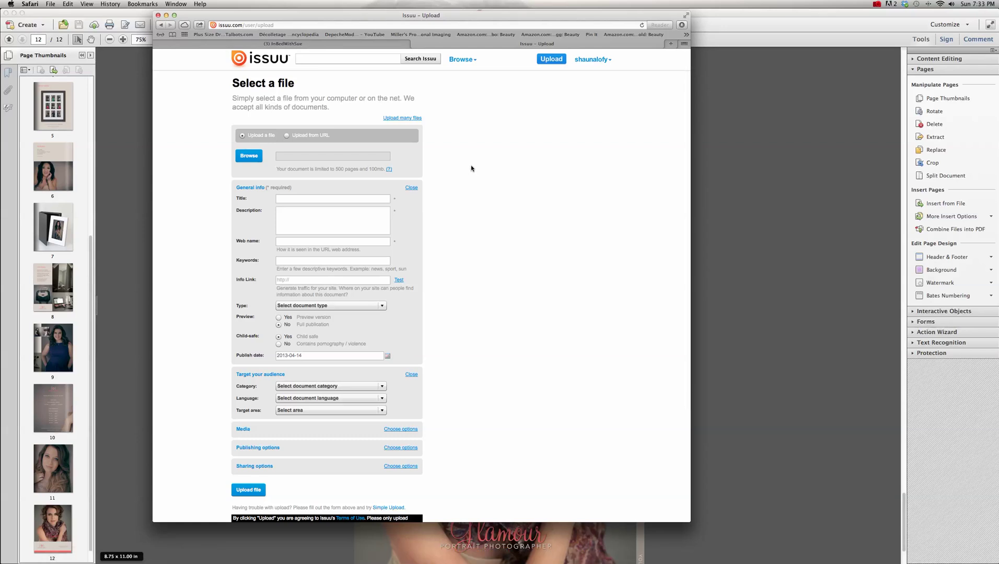
pyautogui.click(256, 157)
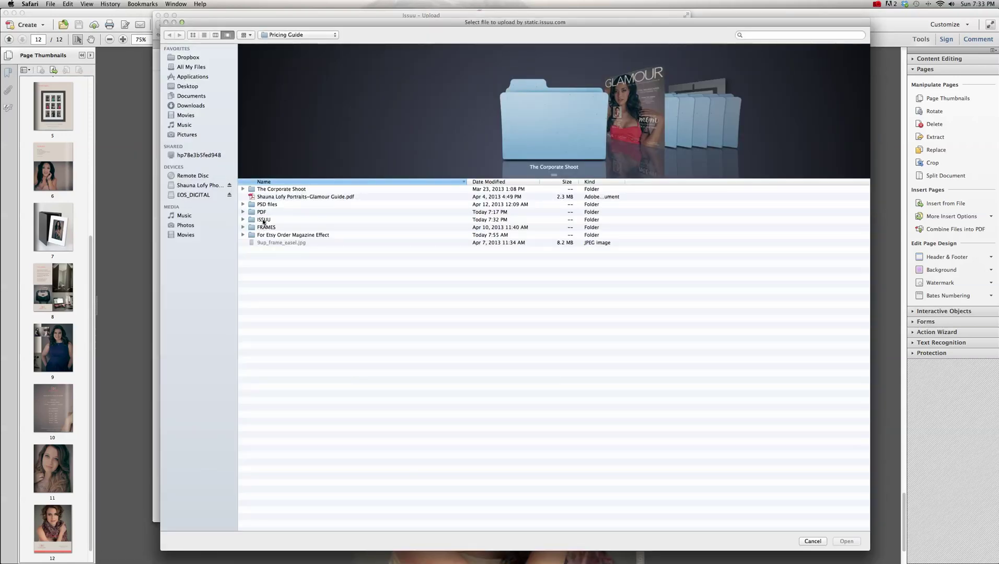
pyautogui.doubleClick(263, 220)
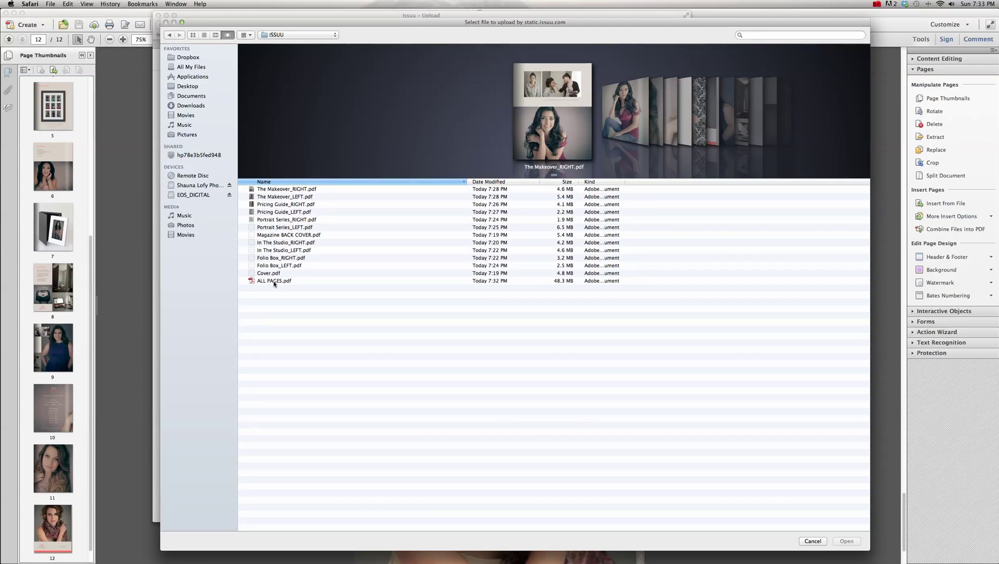
pyautogui.doubleClick(274, 282)
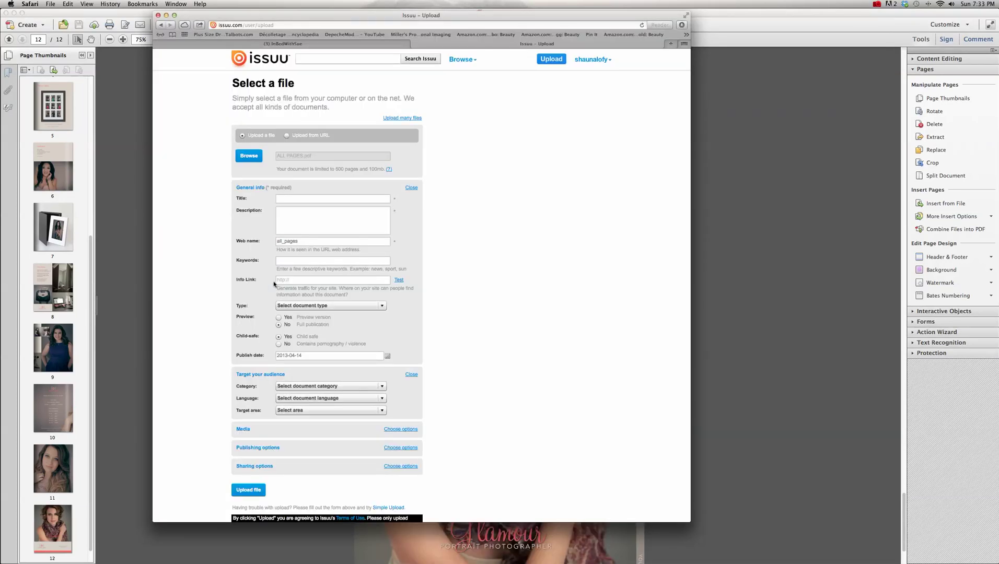
# - Enter the title as 'Pricing Guide' followed by the photographer's full name
pyautogui.click(303, 198)
pyautogui.write('Pricing G')
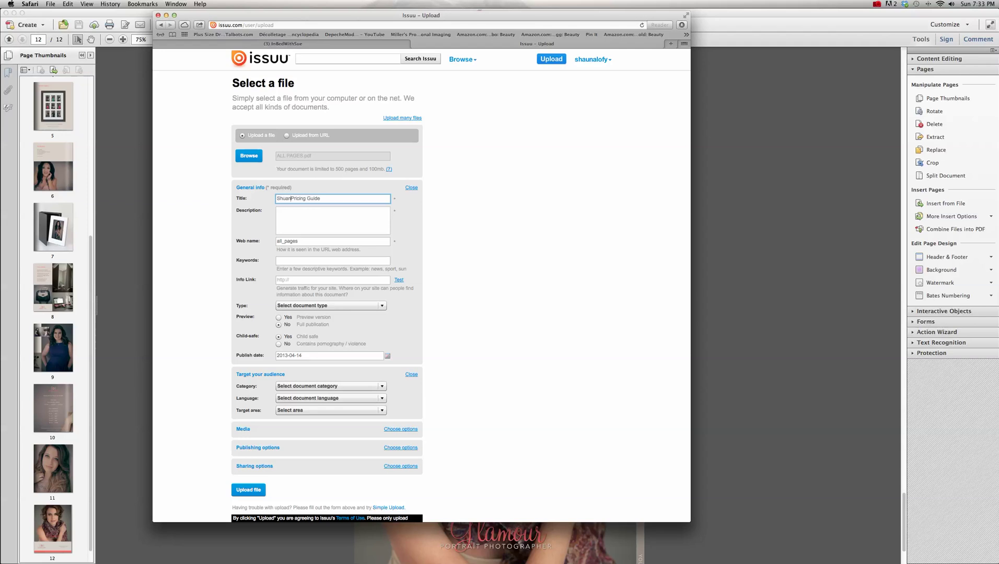
# - Enter 'online pricing guide' as the description, correcting the misspelled 'pringin'
pyautogui.click(331, 214)
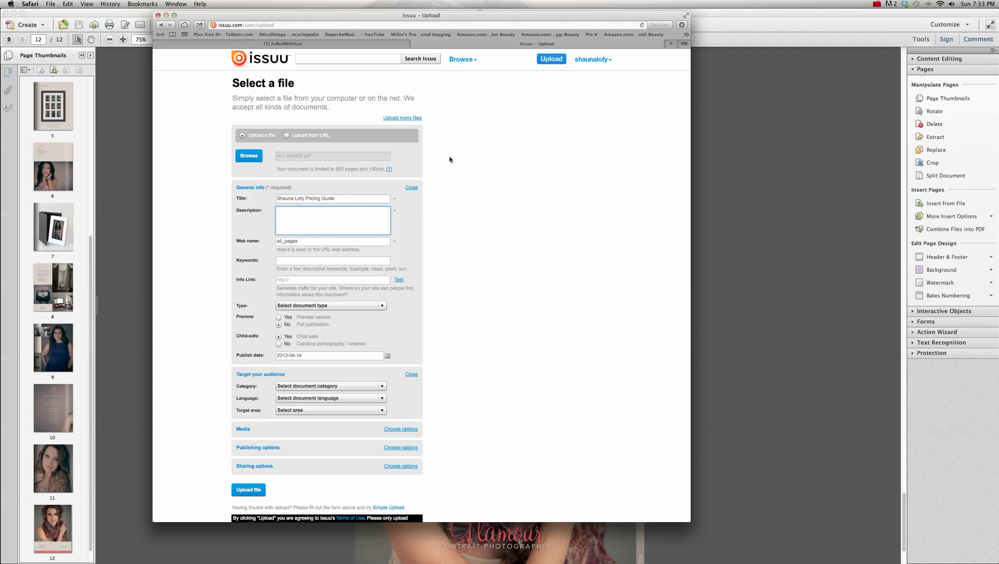
pyautogui.write('online pringin guide')
pyautogui.scroll(1, 440, 158)
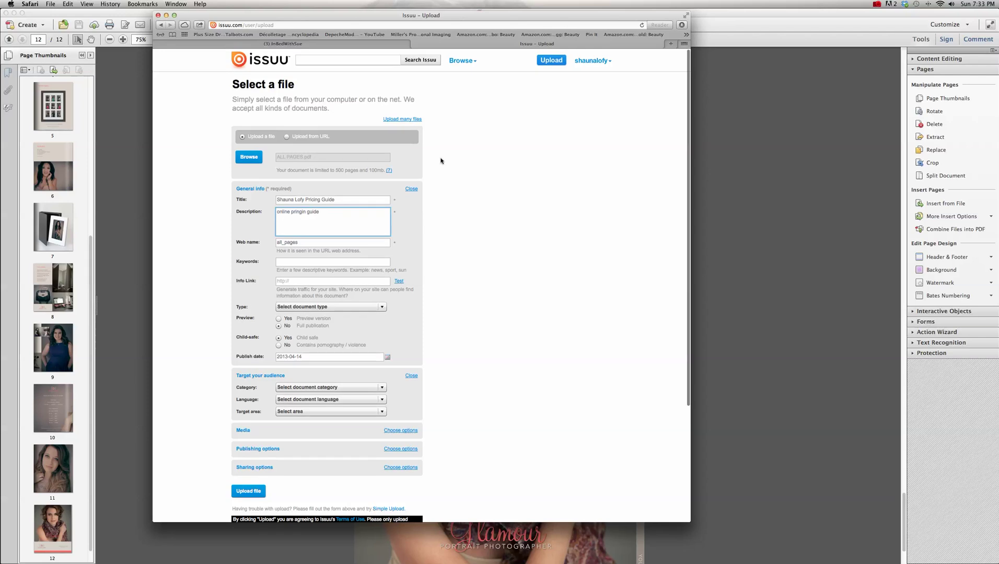
pyautogui.click(306, 212)
pyautogui.press('BackSpace')
pyautogui.press('BackSpace')
pyautogui.press('BackSpace')
pyautogui.press('BackSpace')
pyautogui.write('cing')
# - Replace the default web name all_pages with 'priceingguide'
pyautogui.moveTo(301, 243); pyautogui.dragTo(272, 243)
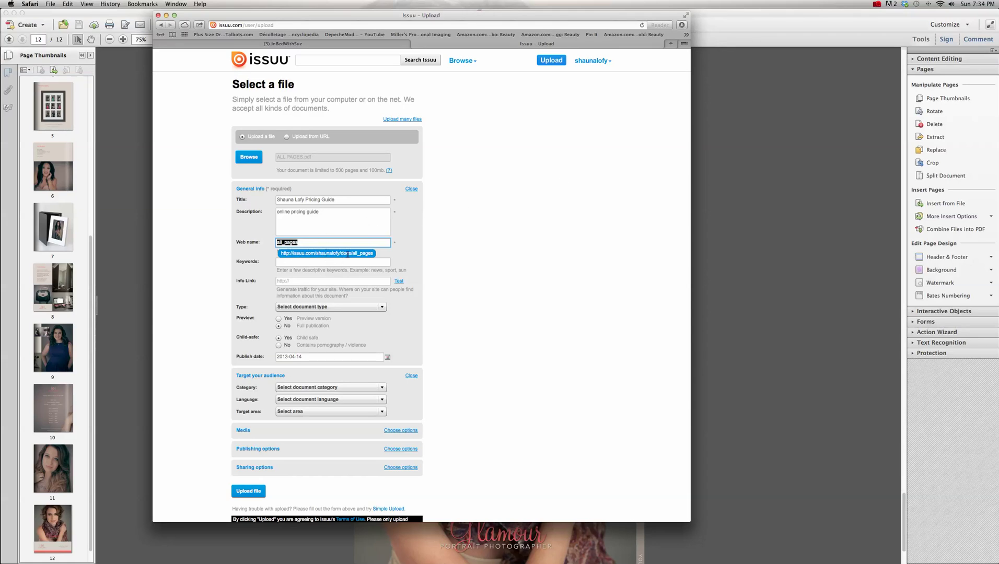
pyautogui.click(309, 243)
pyautogui.moveTo(306, 243); pyautogui.dragTo(273, 243)
pyautogui.write('priceingguide')
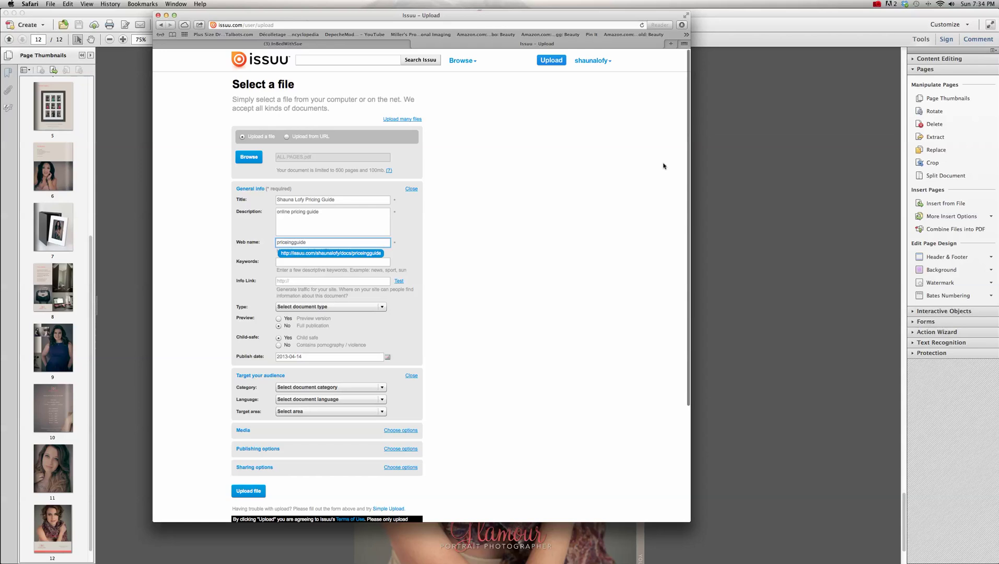
# - Fix the web name to 'pricingguide' by deleting the extra 'e'
pyautogui.click(290, 242)
pyautogui.press('BackSpace')
pyautogui.click(308, 243)
# - Add the keywords 'glamour photography' and the photographer's website address as the info link
pyautogui.click(296, 262)
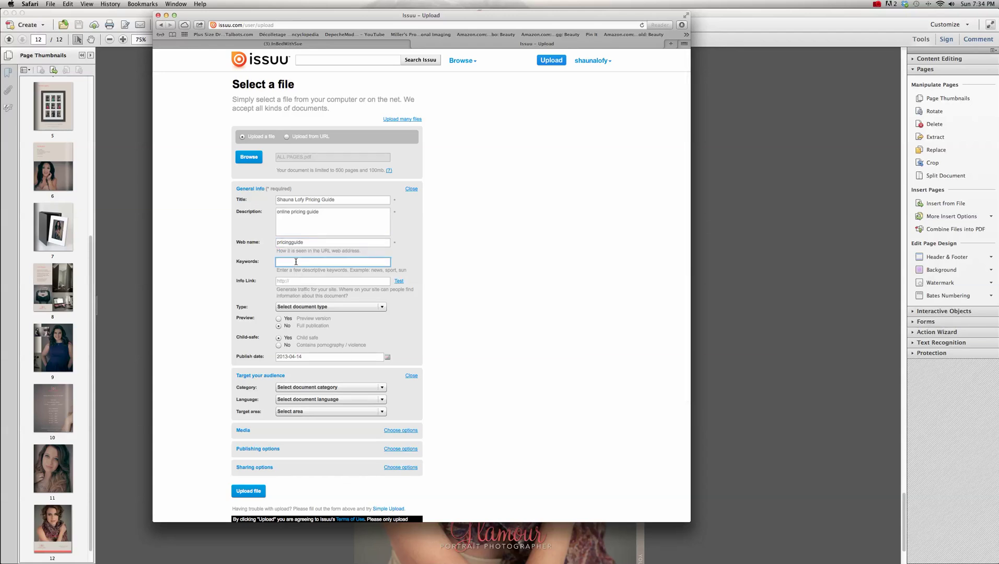
pyautogui.write('glamour phoitography')
pyautogui.press('BackSpace')
pyautogui.press('BackSpace')
pyautogui.press('BackSpace')
pyautogui.press('BackSpace')
pyautogui.press('BackSpace')
pyautogui.press('BackSpace')
pyautogui.press('BackSpace')
pyautogui.press('BackSpace')
pyautogui.press('BackSpace')
pyautogui.press('BackSpace')
pyautogui.write('tography')
pyautogui.click(330, 282)
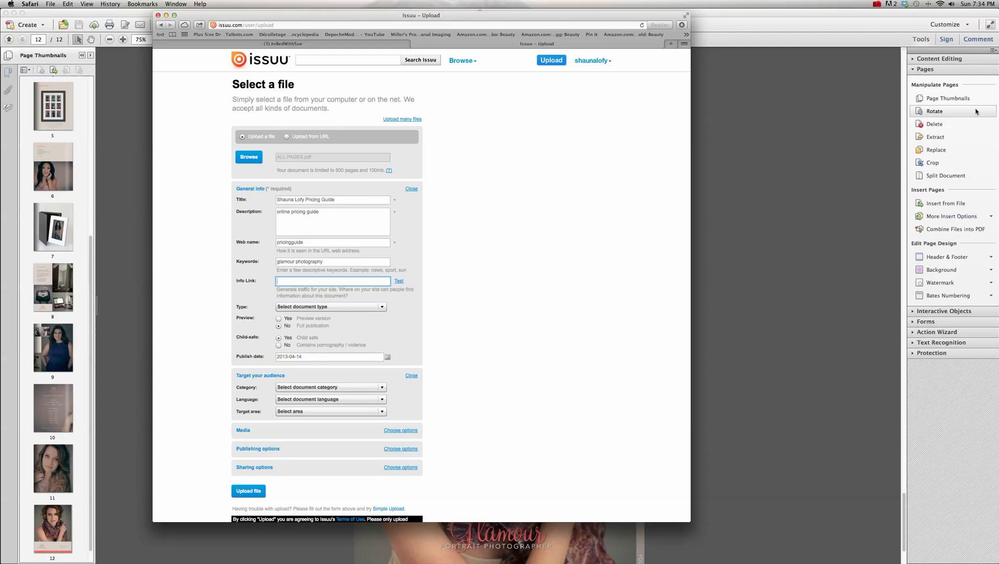
# - Set the document type to Magazine and offer only a preview version
pyautogui.click(331, 309)
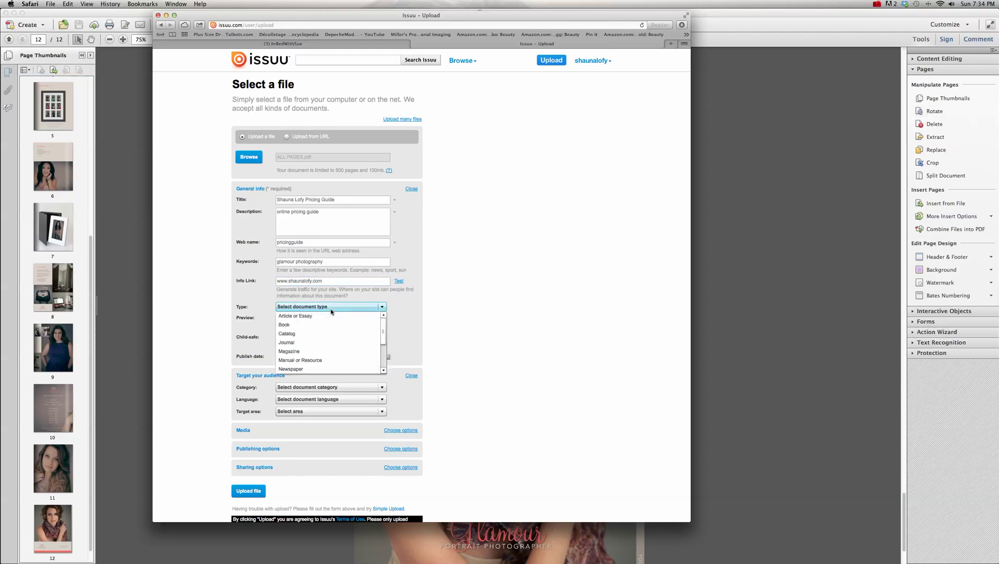
pyautogui.click(326, 352)
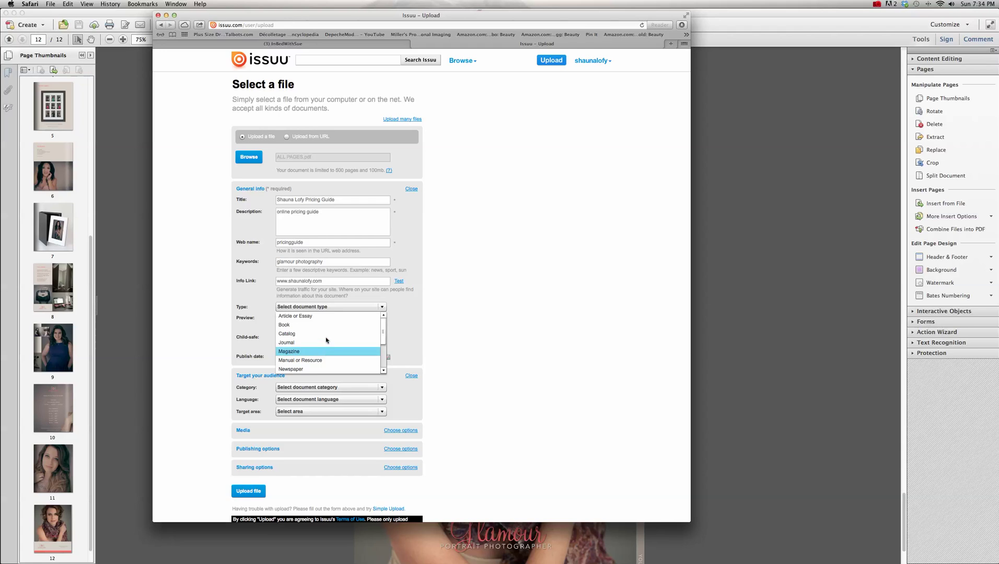
pyautogui.click(341, 308)
pyautogui.moveTo(384, 346); pyautogui.dragTo(384, 360)
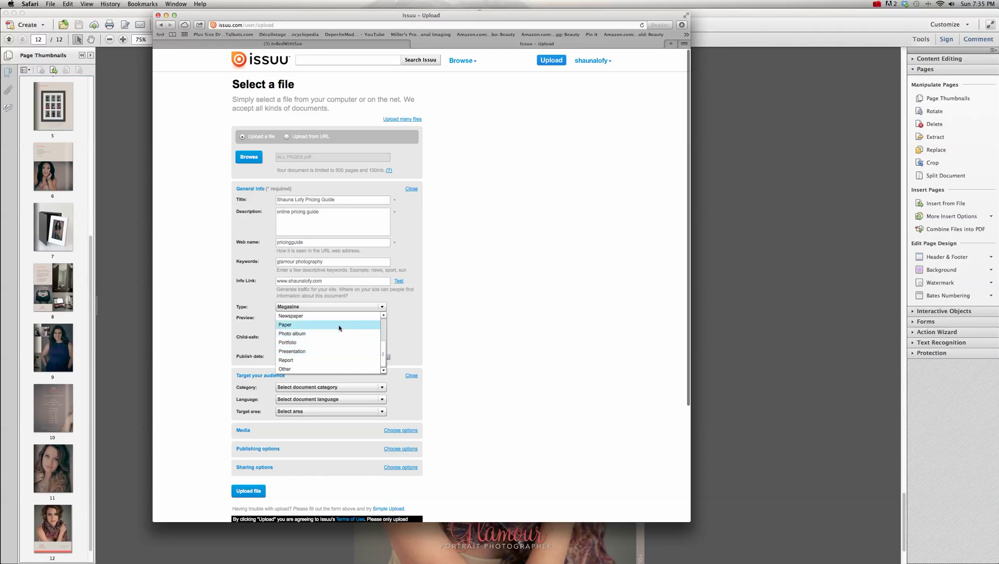
pyautogui.moveTo(384, 358); pyautogui.dragTo(381, 333)
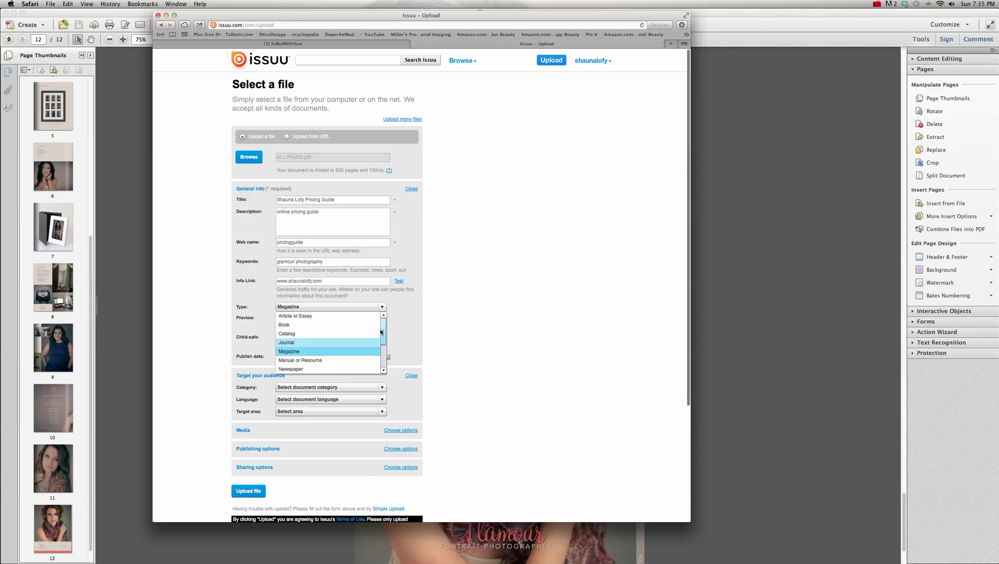
pyautogui.click(305, 353)
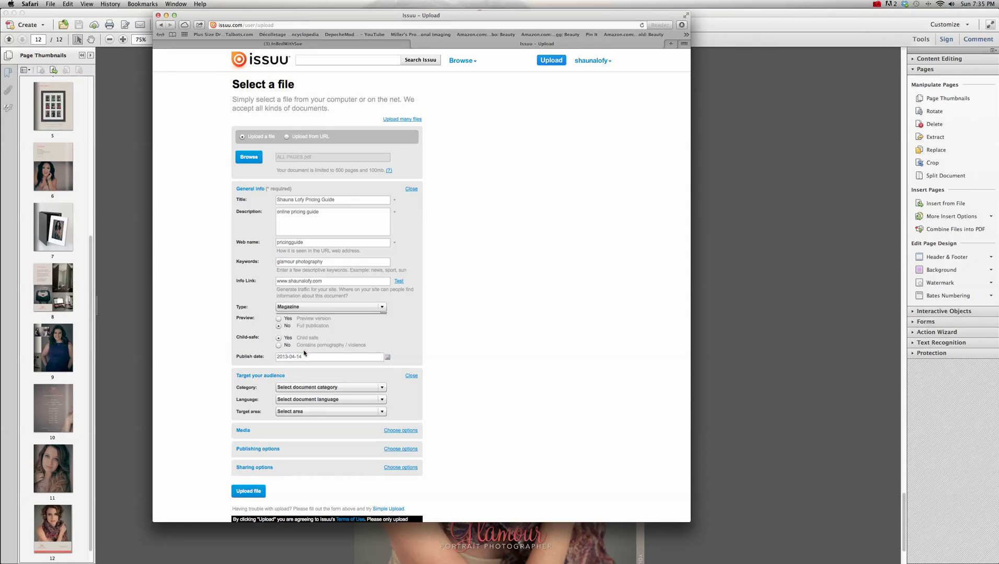
pyautogui.click(278, 319)
# - Target the audience: category Business & Marketing, language English, target area The World
pyautogui.scroll(-1, 437, 353)
pyautogui.click(379, 361)
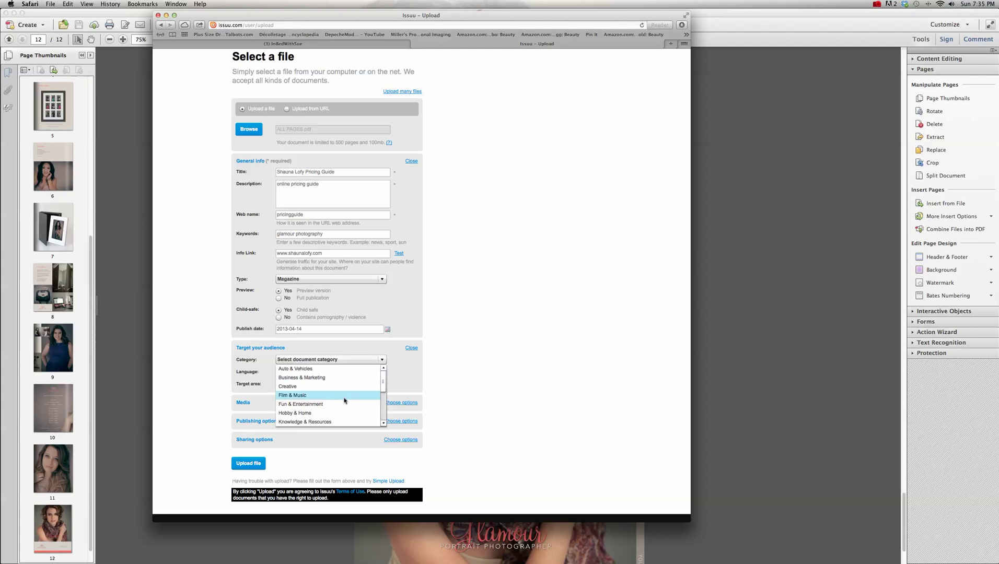
pyautogui.scroll(-3, 383, 397)
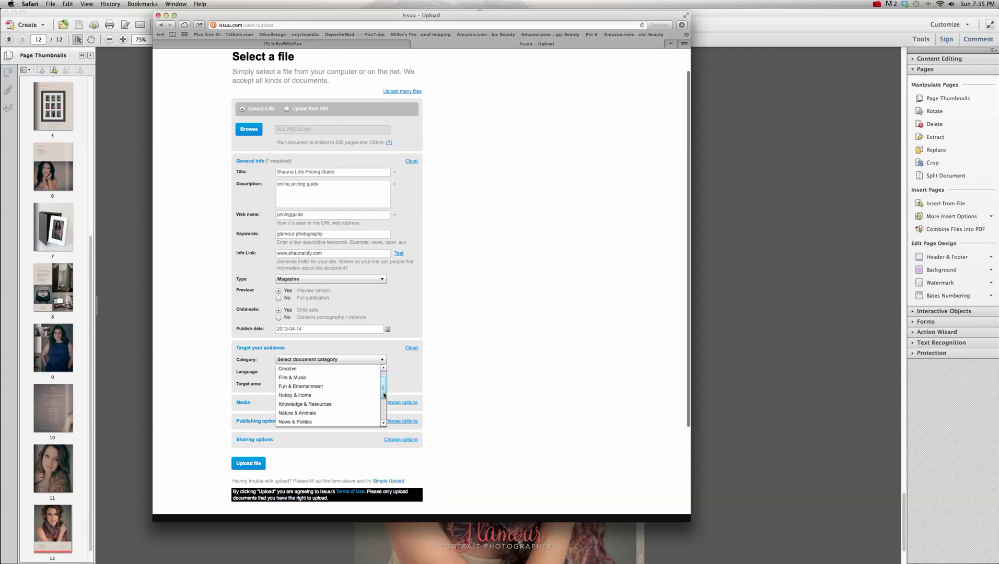
pyautogui.moveTo(383, 397)
pyautogui.mouseDown()
pyautogui.moveTo(382, 416)
pyautogui.moveTo(380, 388)
pyautogui.mouseUp()
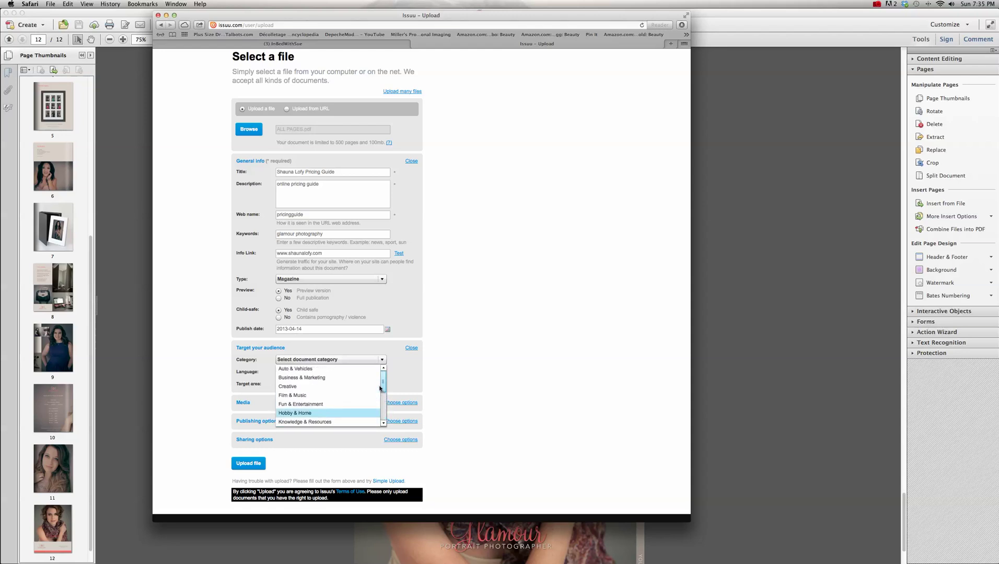
pyautogui.click(342, 378)
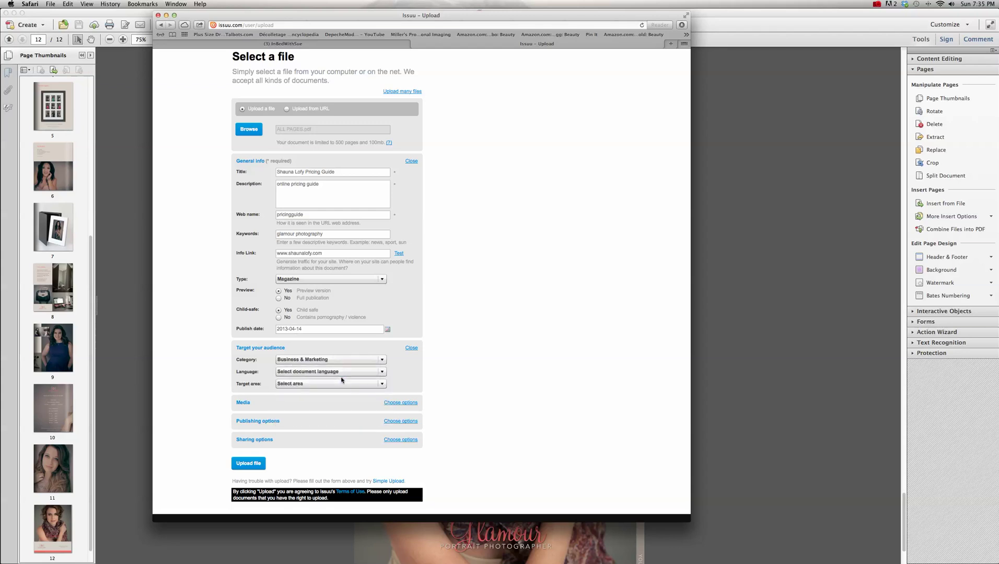
pyautogui.click(382, 372)
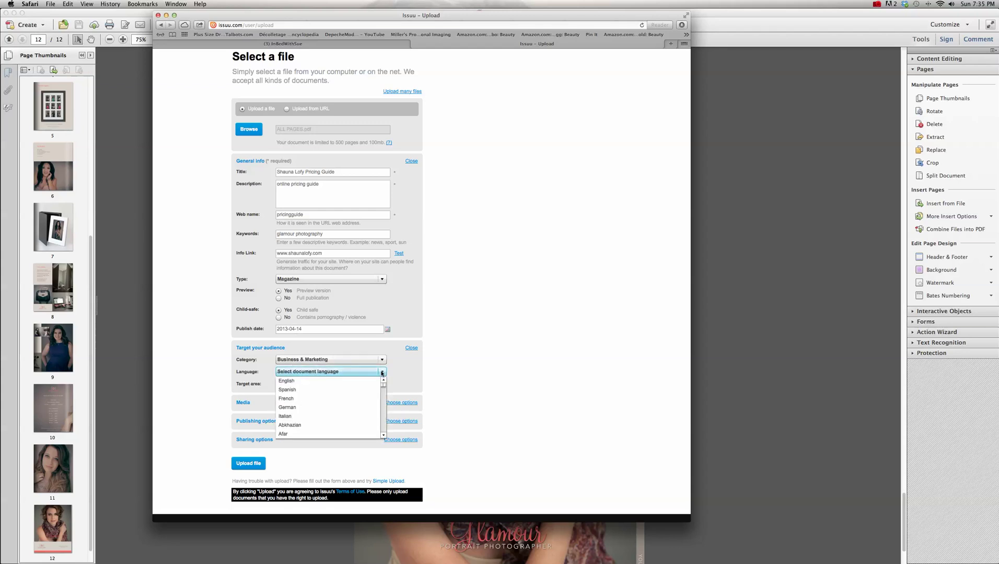
pyautogui.click(356, 381)
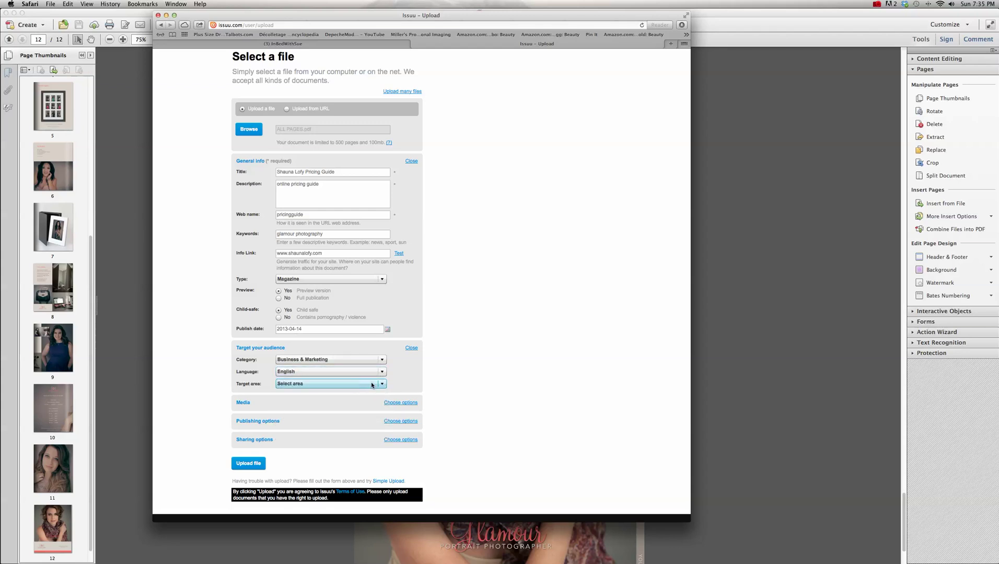
pyautogui.click(369, 385)
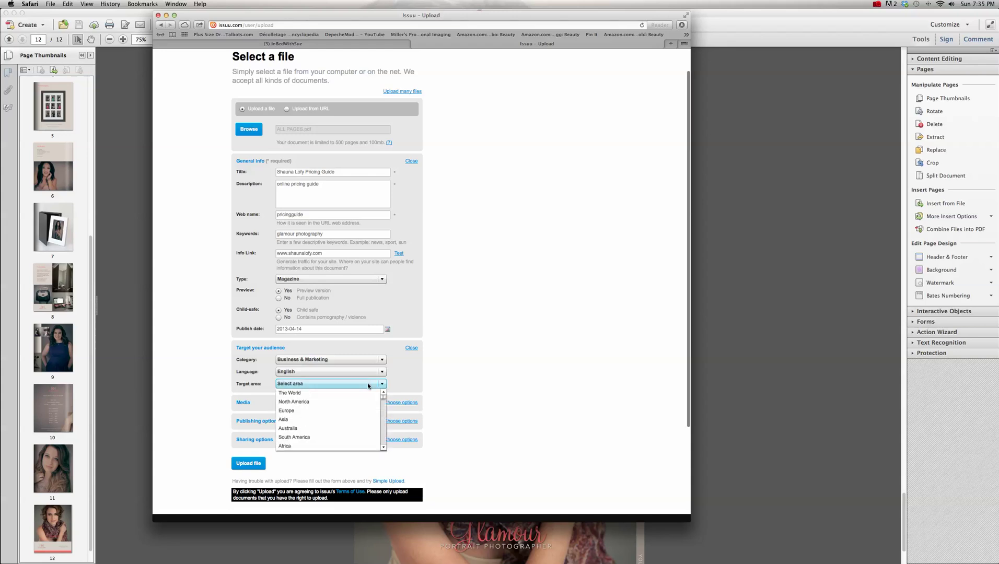
pyautogui.click(303, 393)
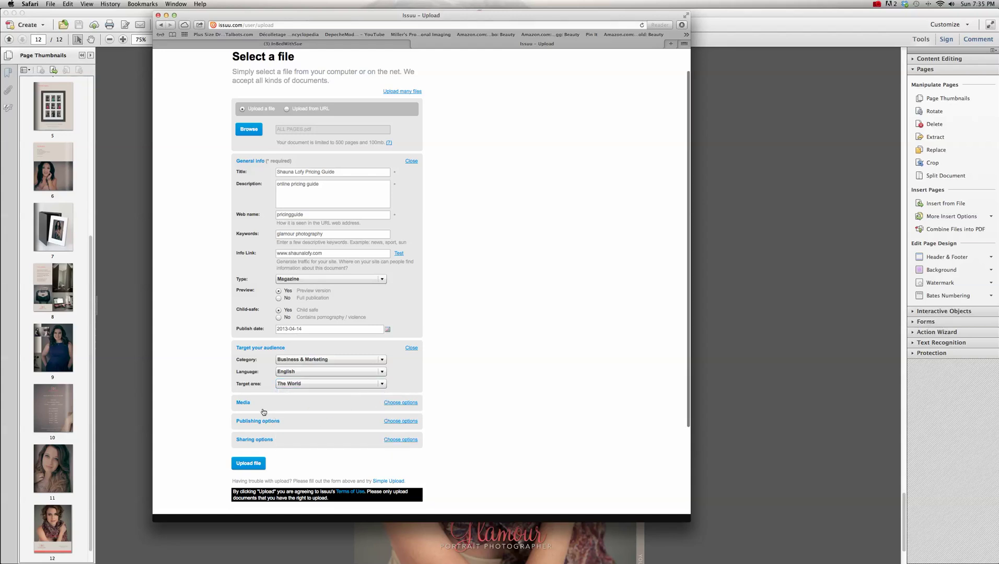
# - In Sharing options, set both Comments and Rating to No, keeping downloads allowed
pyautogui.click(395, 403)
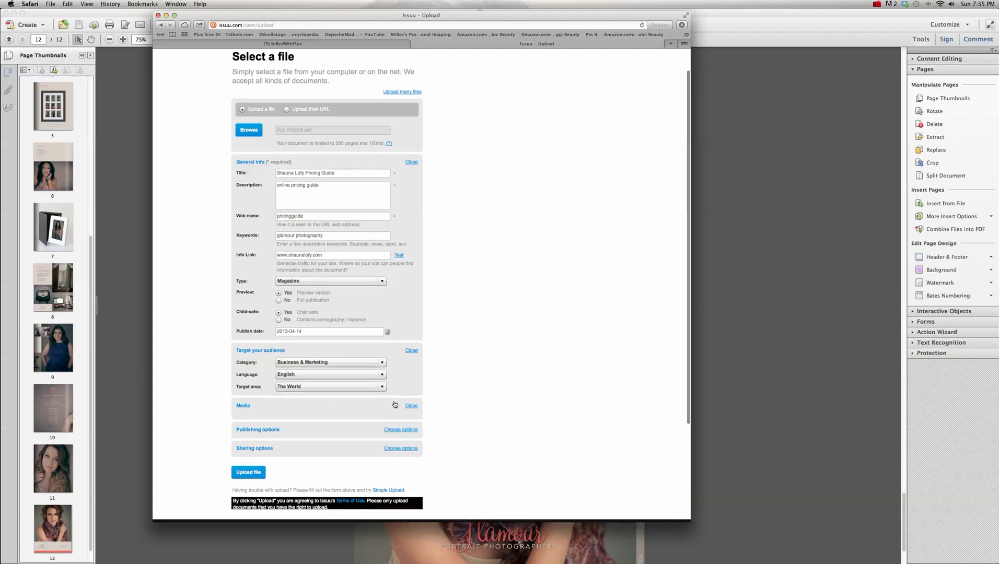
pyautogui.click(412, 402)
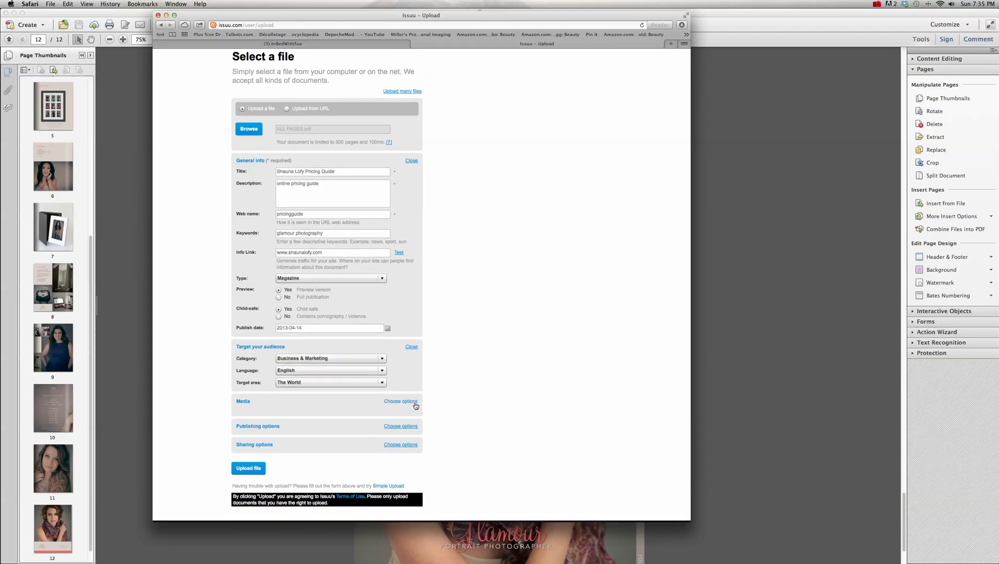
pyautogui.click(414, 423)
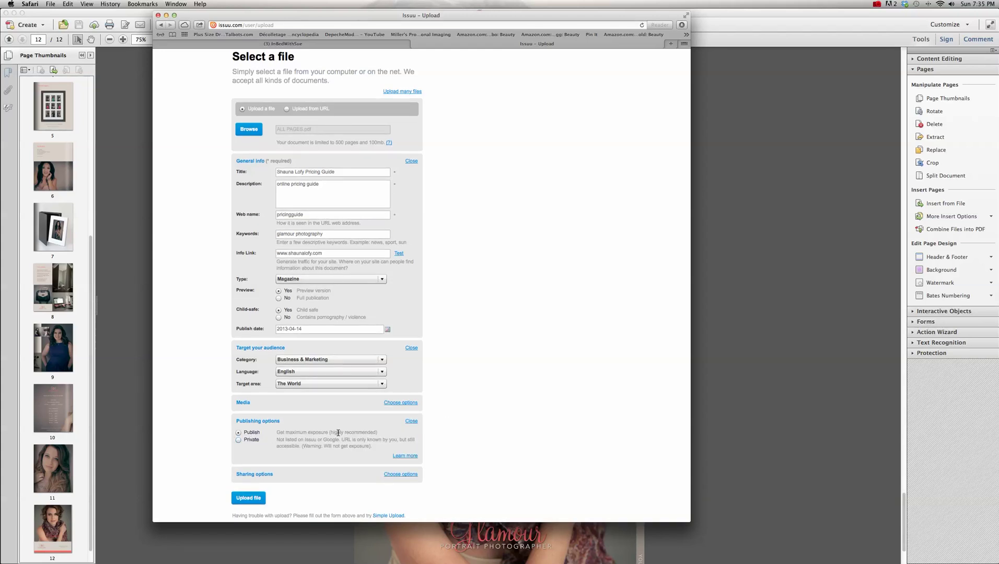
pyautogui.click(412, 421)
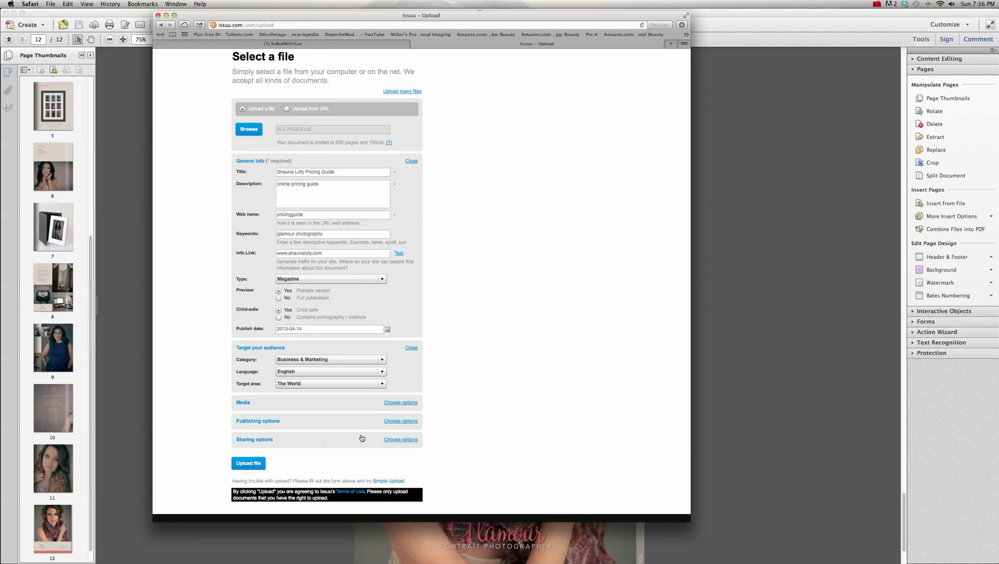
pyautogui.click(401, 440)
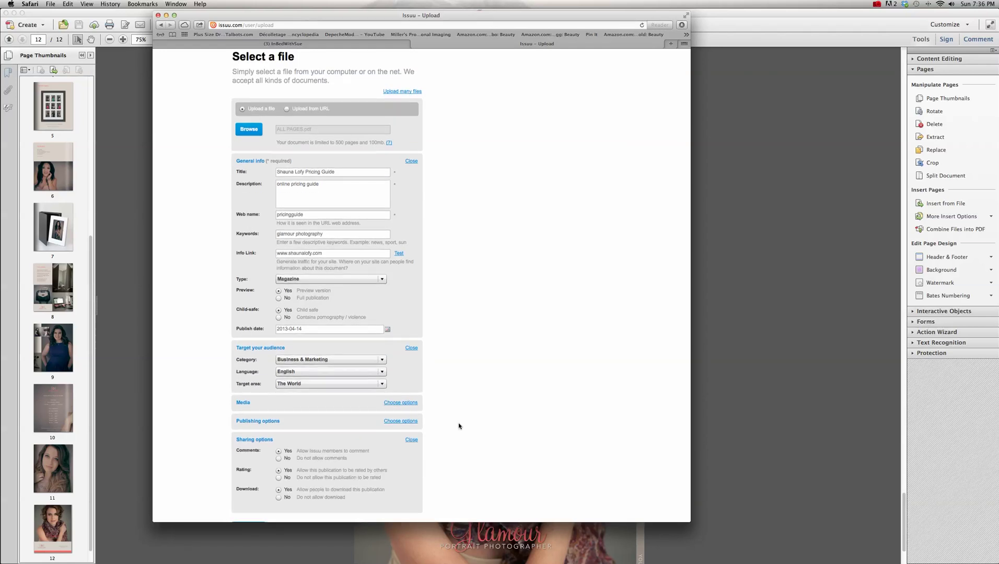
pyautogui.scroll(-2, 459, 426)
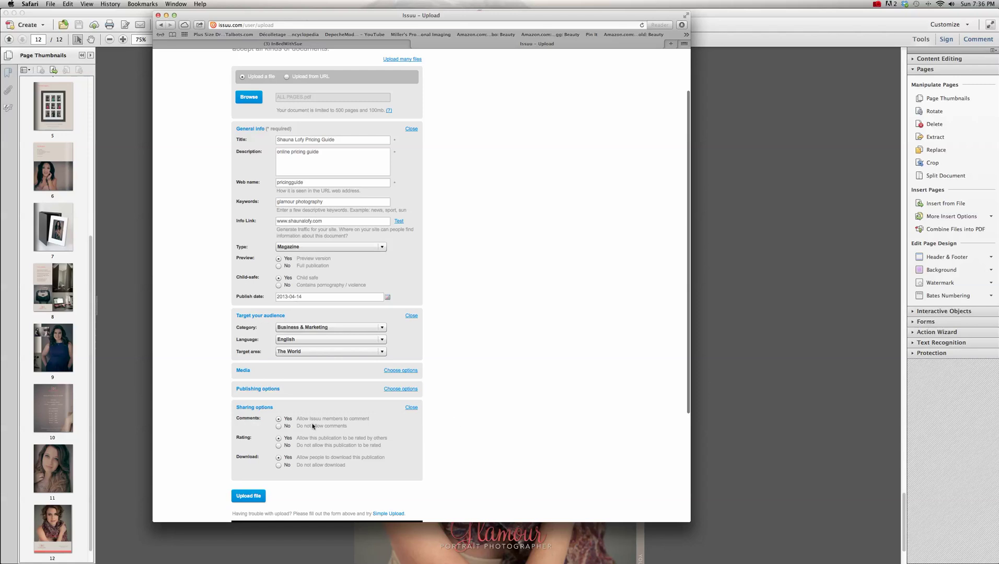
pyautogui.click(290, 428)
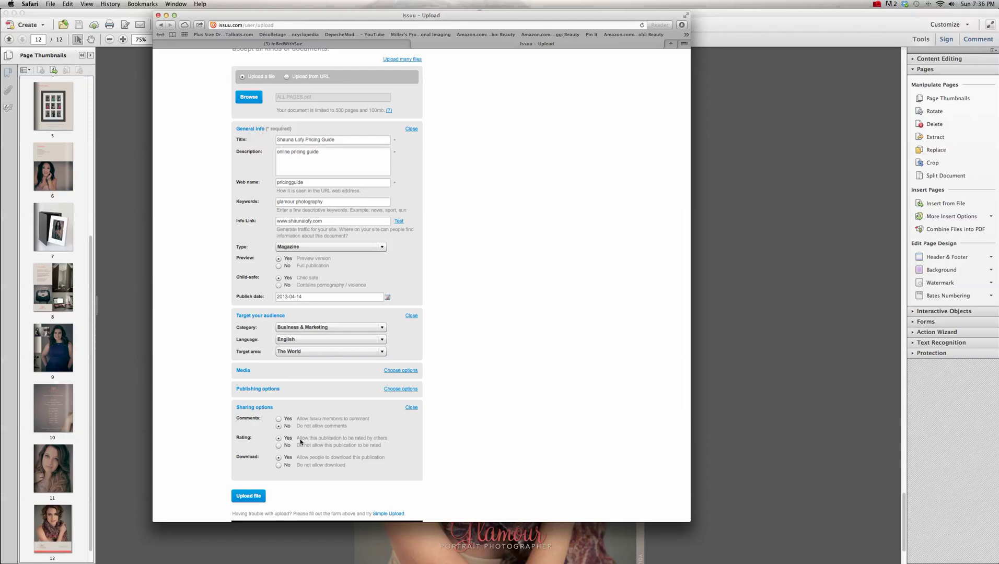
pyautogui.click(279, 445)
pyautogui.click(410, 408)
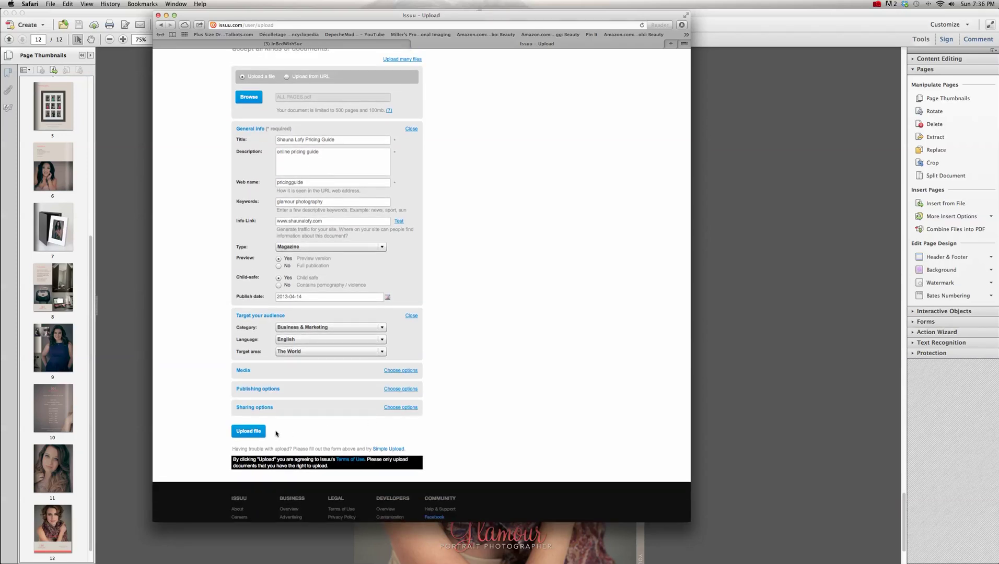
# - Submit the form to upload the pricing guide and watch the progress bar run
pyautogui.click(248, 432)
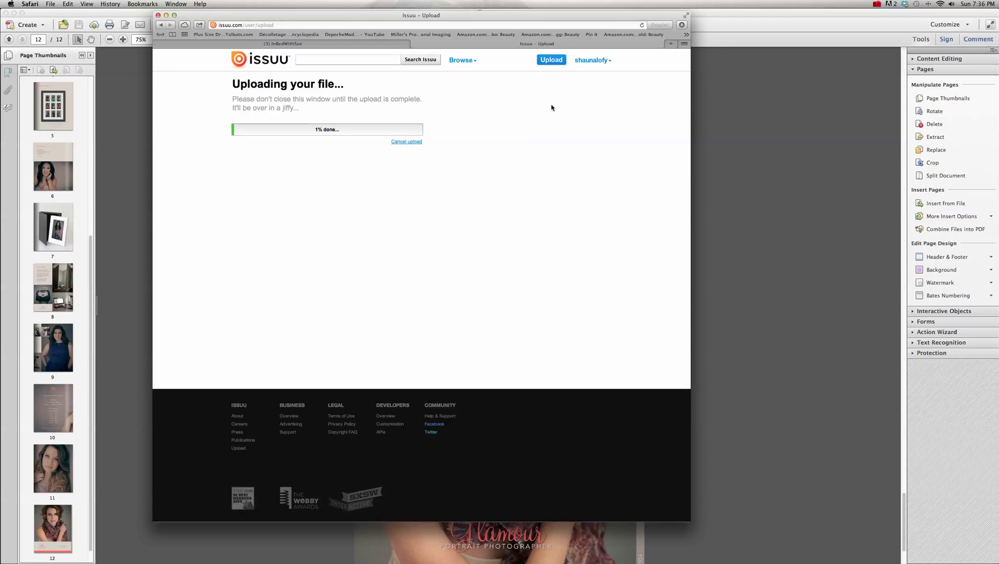
pyautogui.click(877, 5)
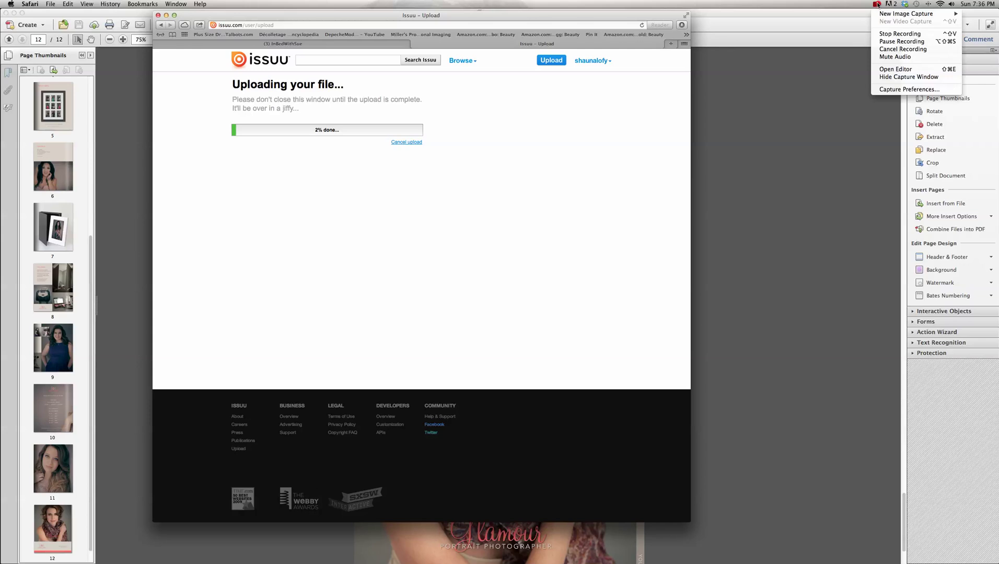
pyautogui.click(890, 43)
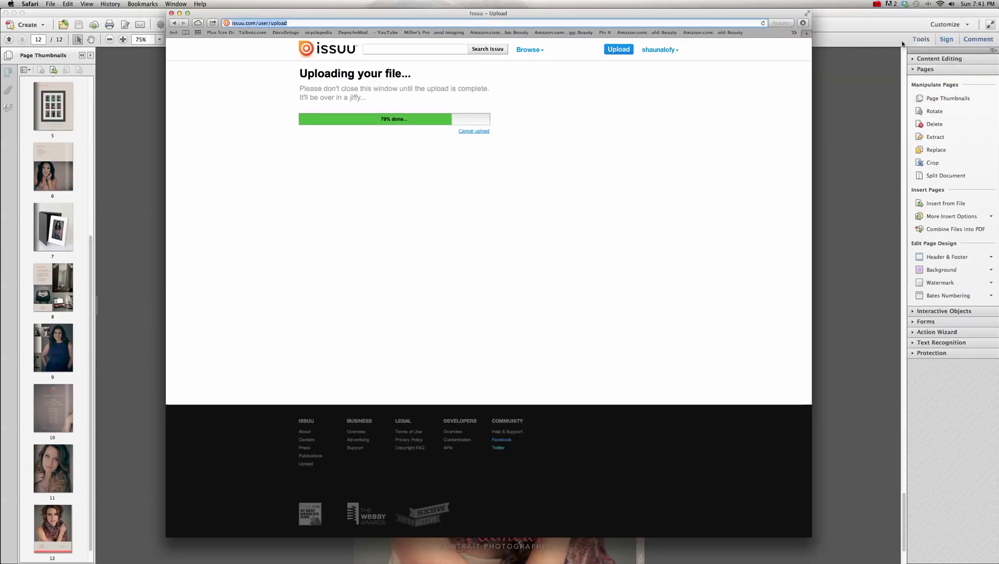
pyautogui.click(876, 5)
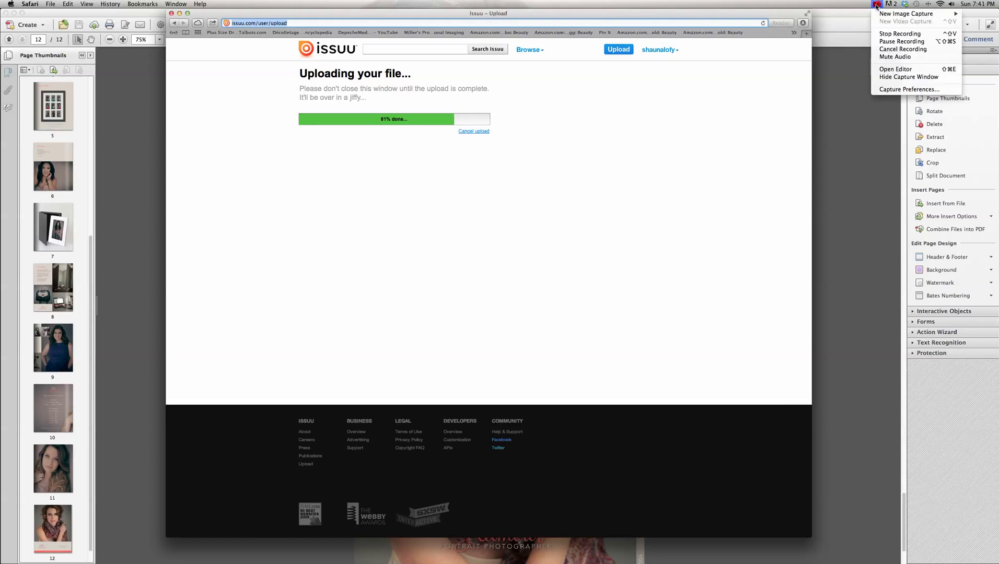
pyautogui.click(899, 42)
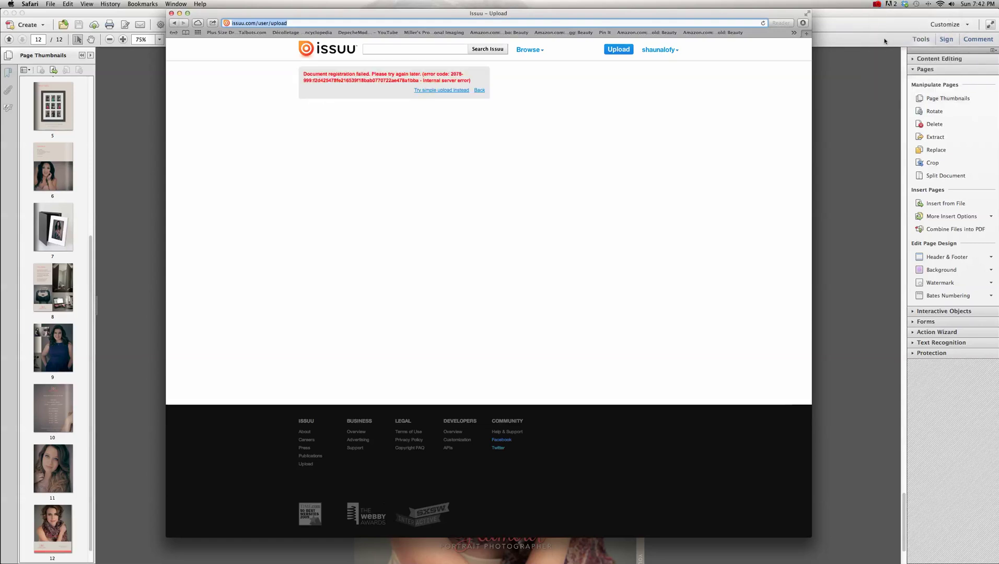
# - Retry the upload until Issuu shows 'Preparing your document...'
pyautogui.click(876, 4)
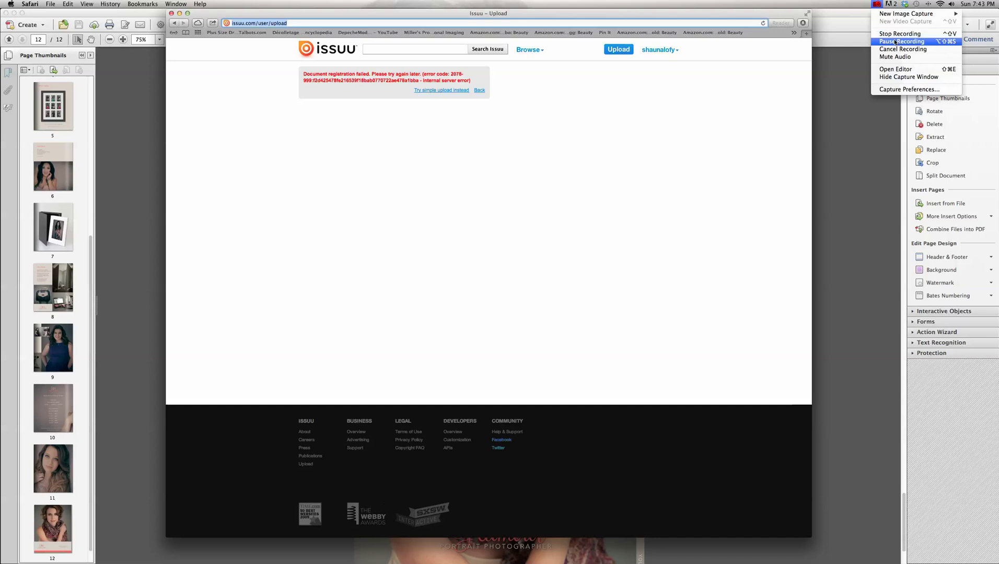
pyautogui.click(899, 42)
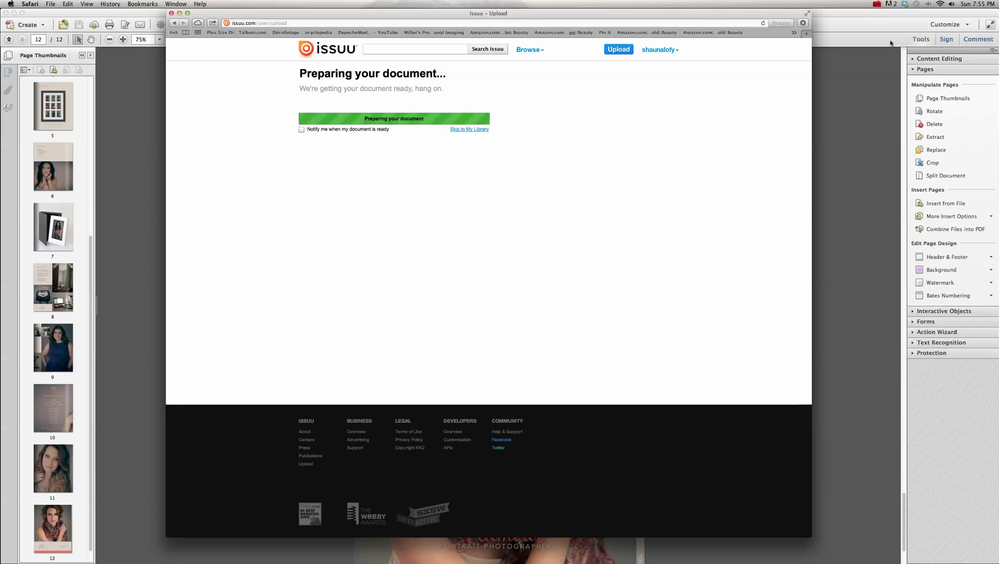
# - Keep the upload going until the progress bar reaches 99%, Finalizing the upload
pyautogui.click(877, 4)
pyautogui.click(896, 42)
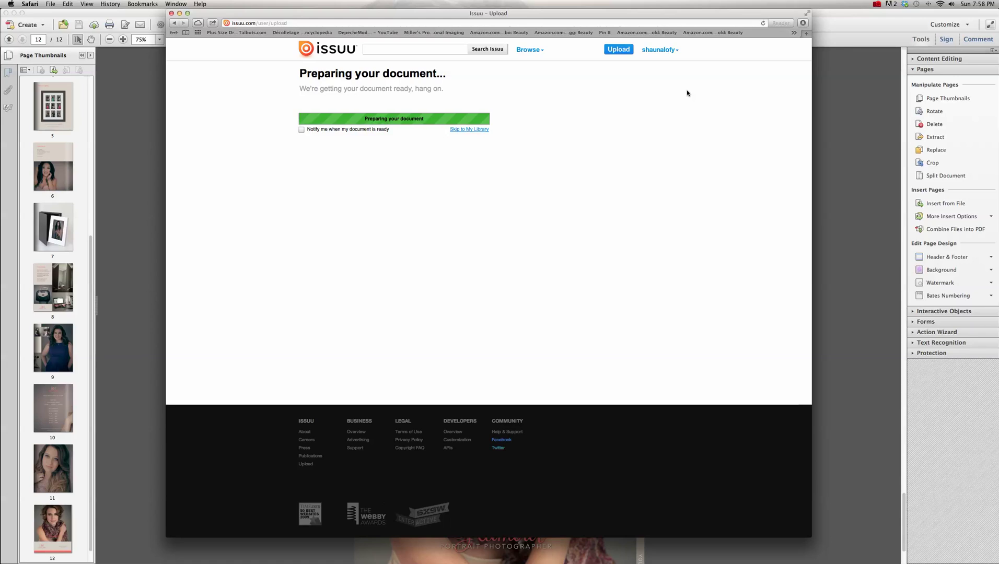
pyautogui.click(876, 4)
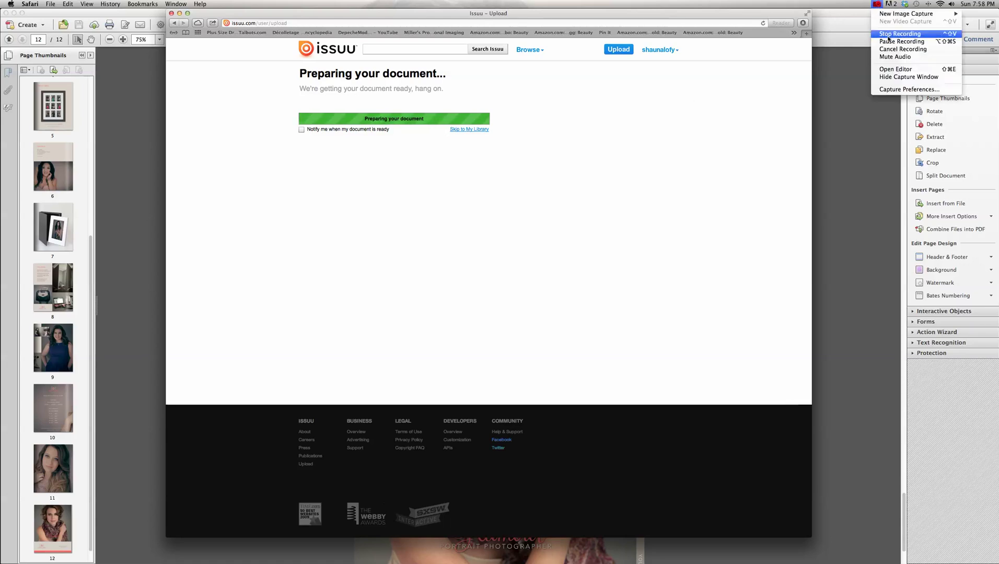
pyautogui.click(890, 42)
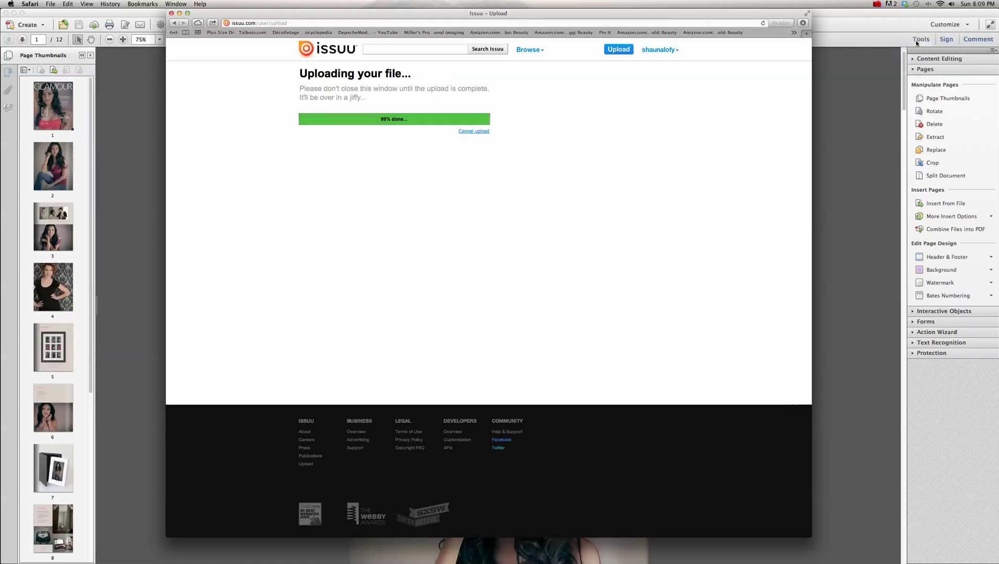
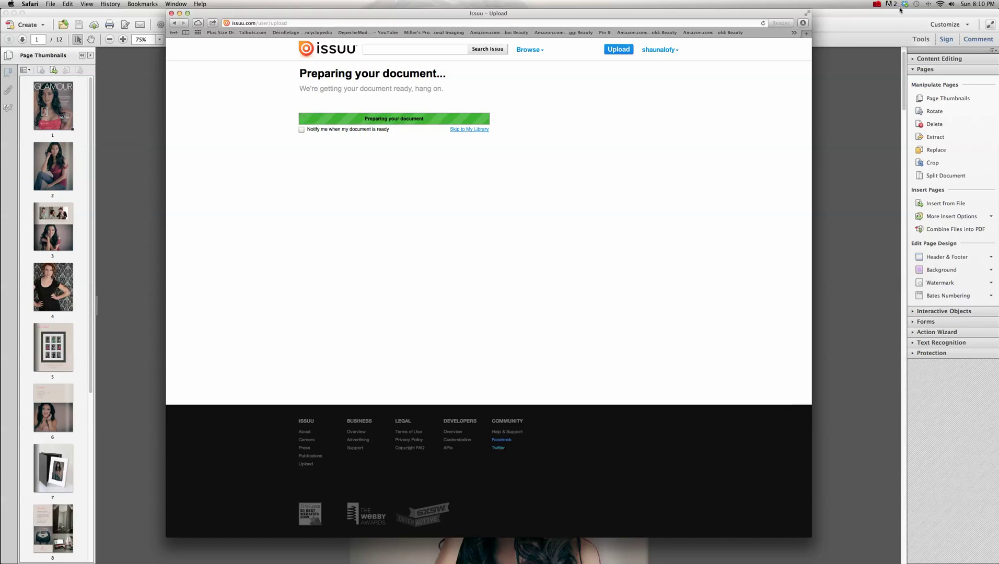
# - Choose 'Advertise my print' for the Glamour Guide and reach the Account Center Payment Method form
pyautogui.click(877, 4)
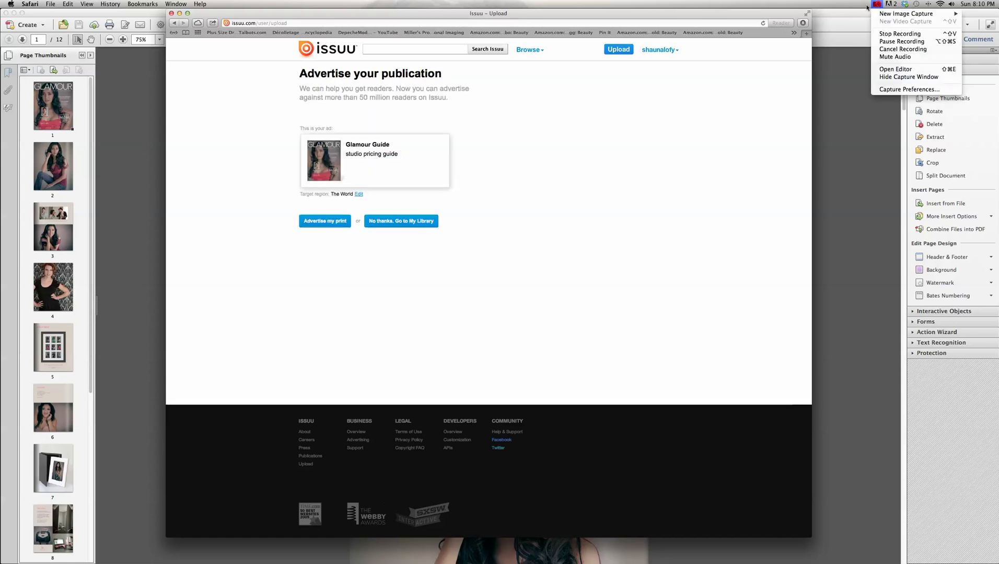
pyautogui.click(450, 102)
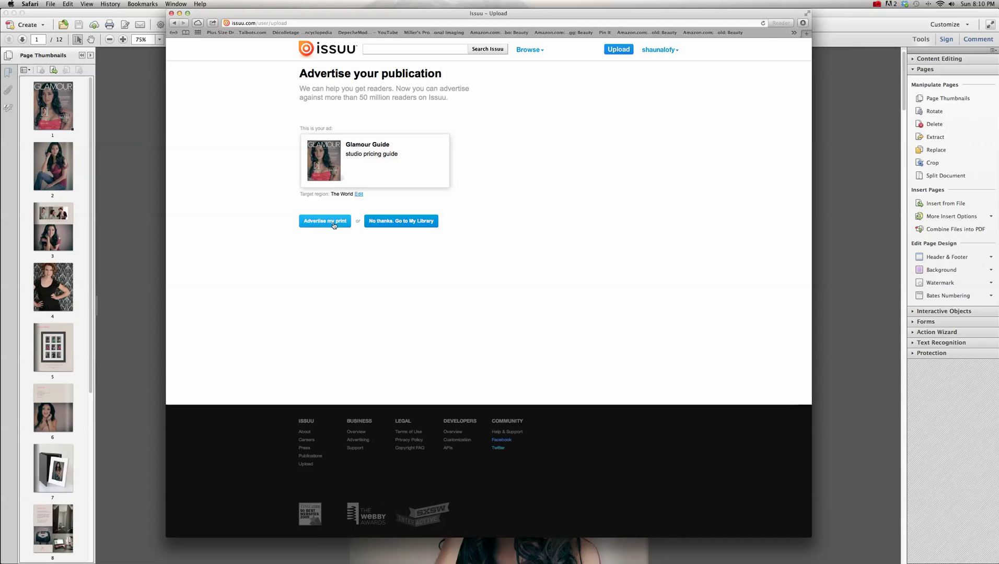
pyautogui.click(333, 224)
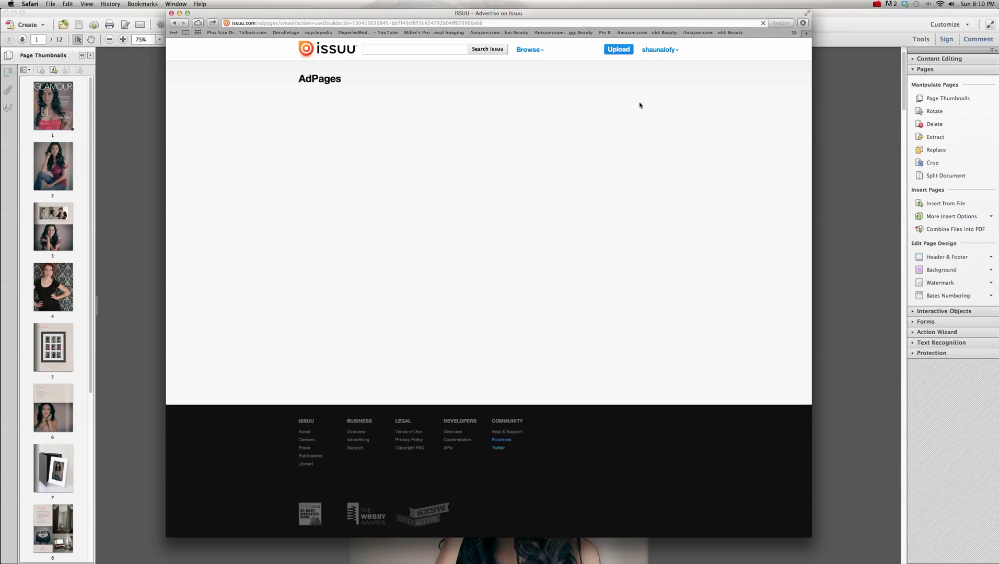
pyautogui.click(664, 51)
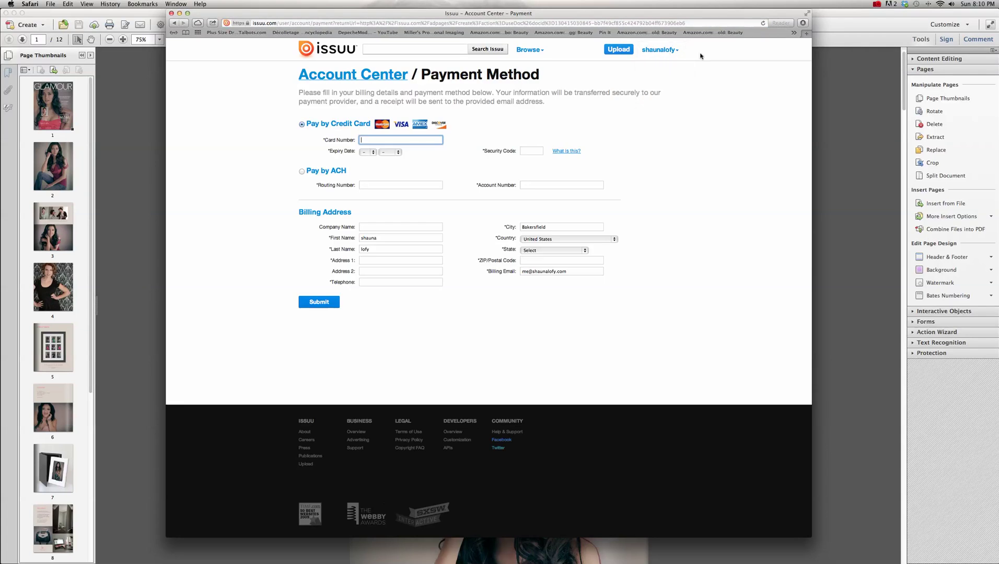
# - Open the Glamour Guide document from My Library
pyautogui.moveTo(659, 54)
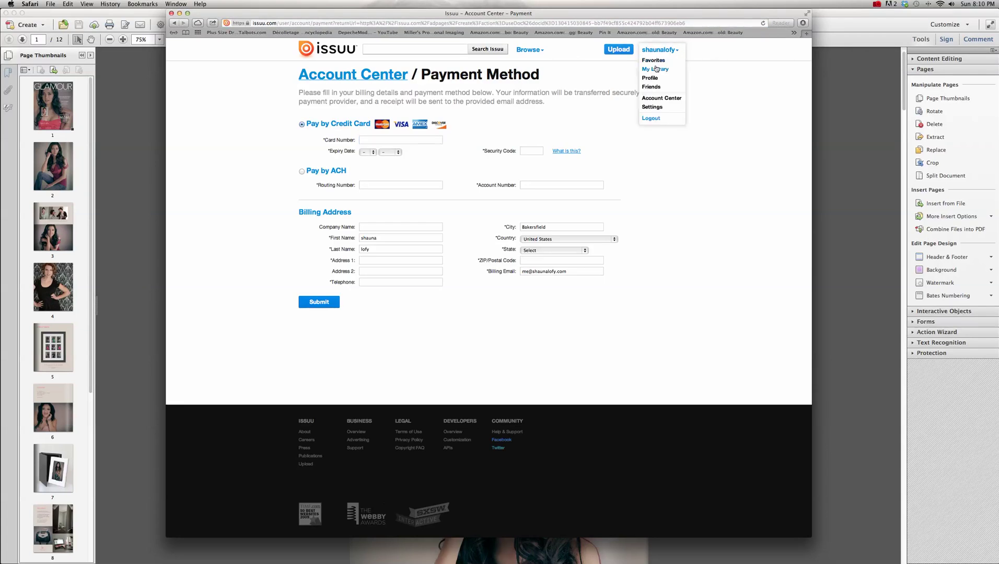
pyautogui.click(656, 69)
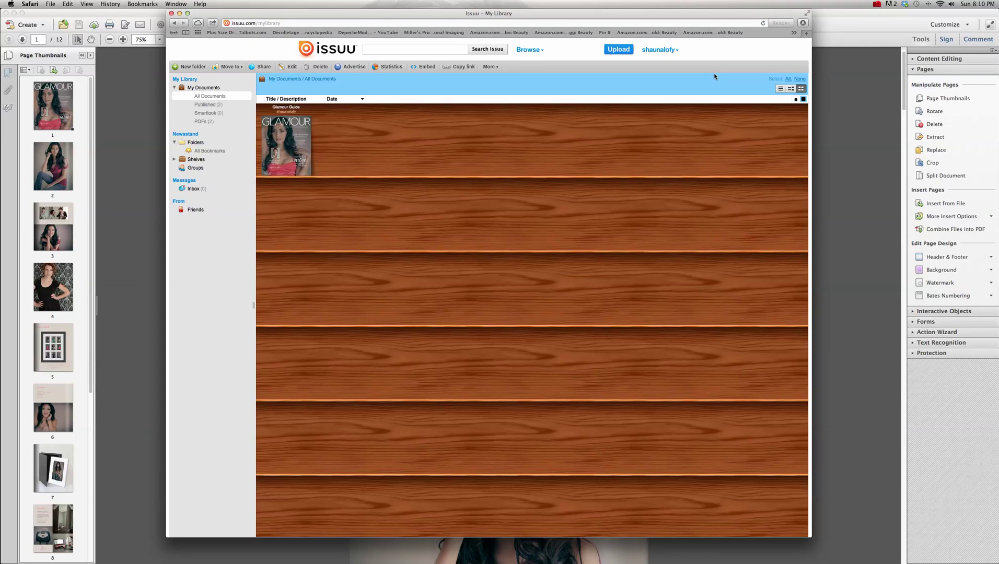
pyautogui.moveTo(283, 135)
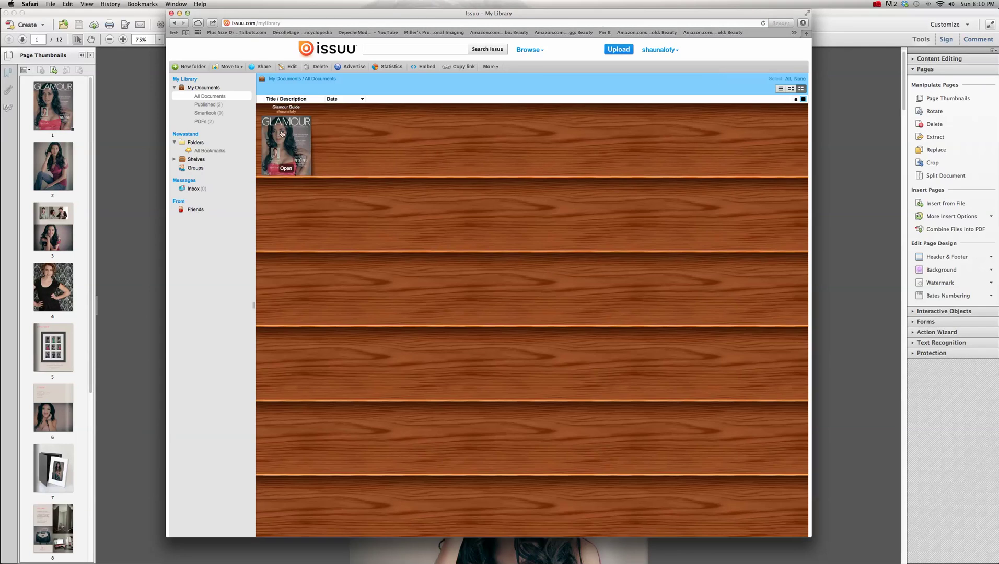
pyautogui.click(287, 168)
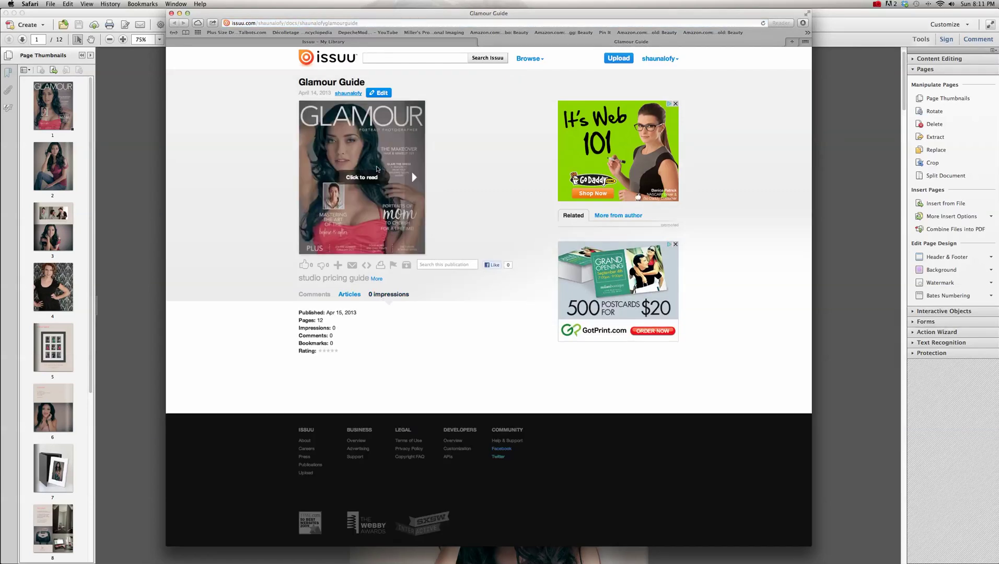
# - Page through the Folio Box, The Studio and pricing spreads to the last page
pyautogui.click(413, 177)
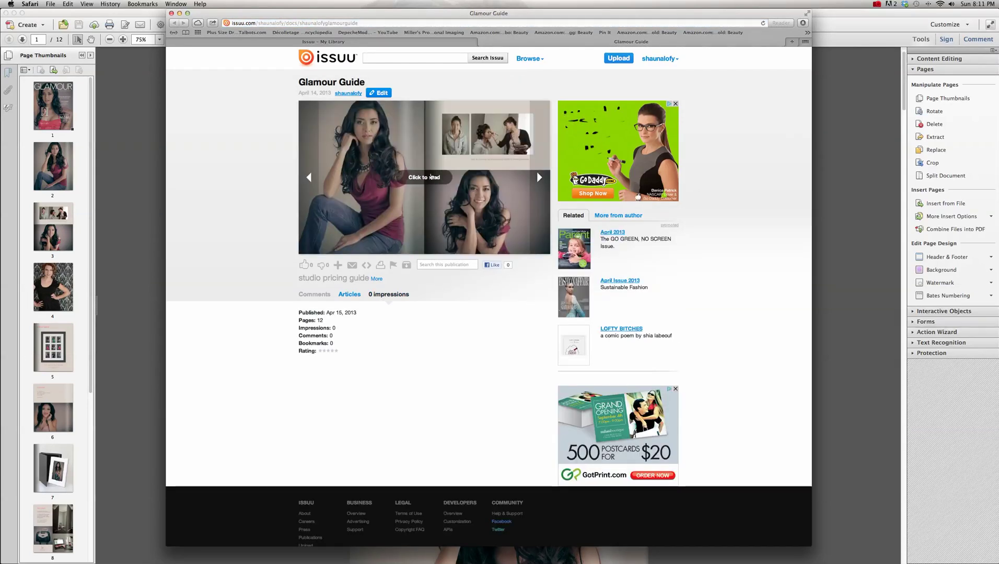
pyautogui.click(539, 177)
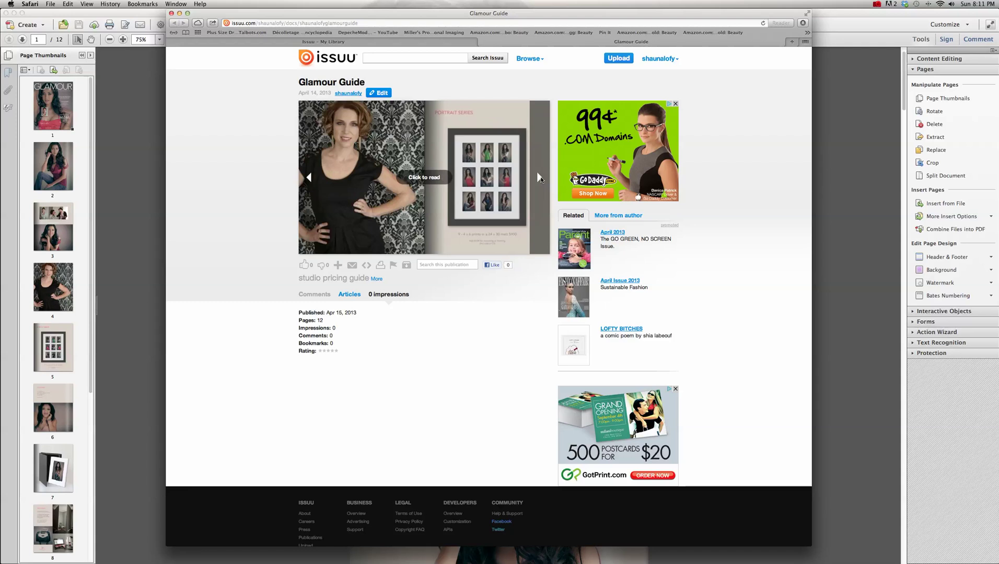
pyautogui.click(539, 178)
pyautogui.click(539, 178)
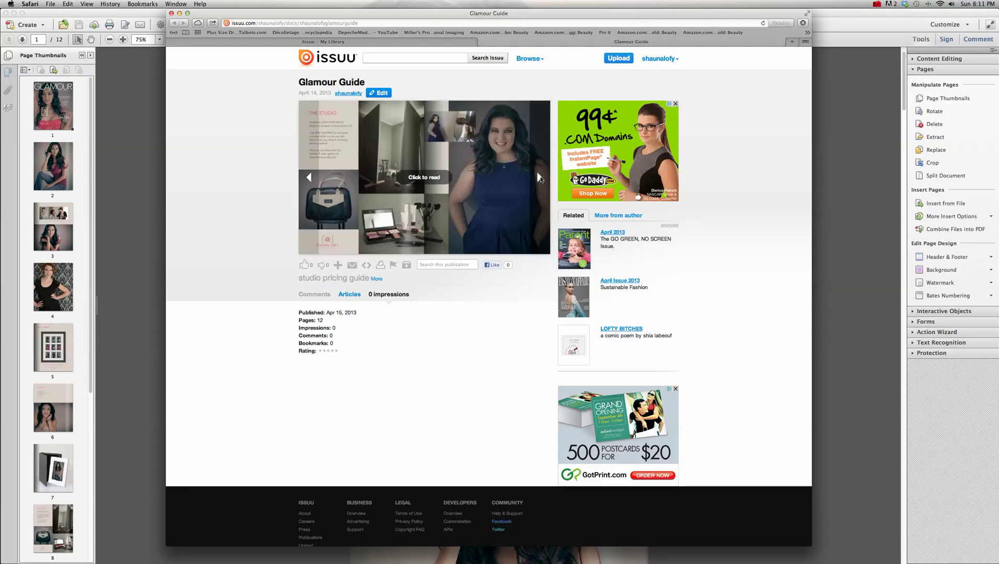
pyautogui.click(538, 177)
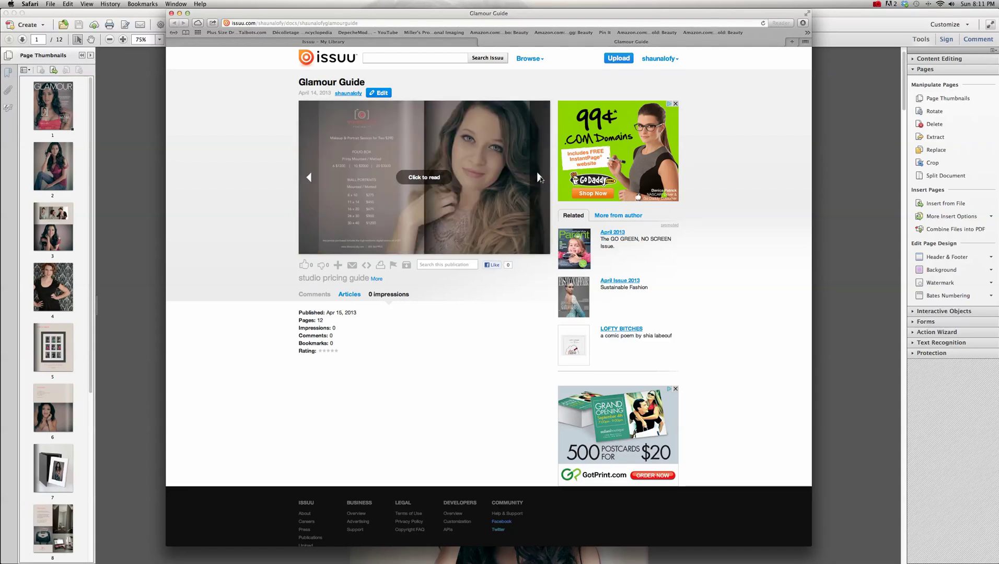
pyautogui.click(539, 178)
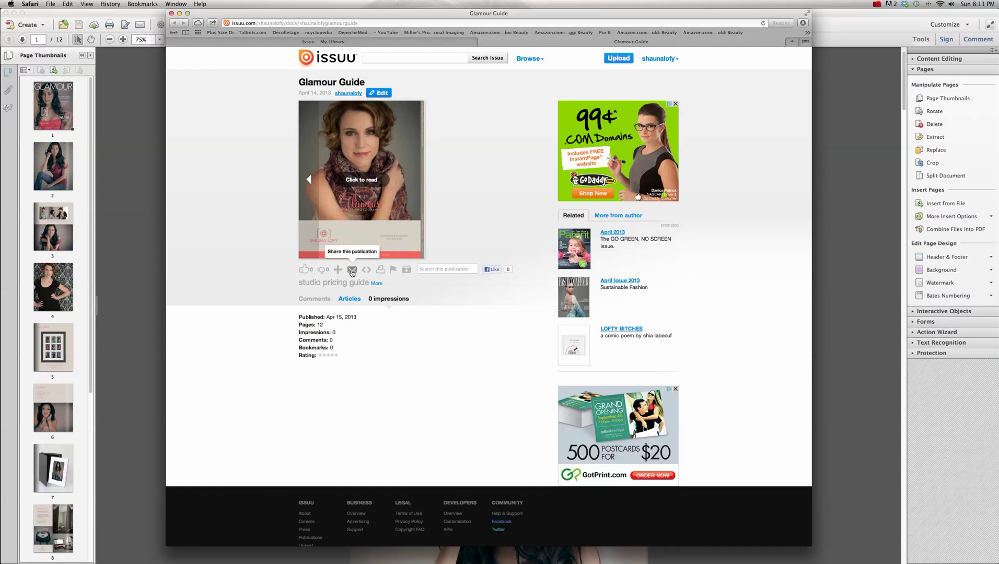
# - Expand the Glamour Guide description, reload the page, and bring up the Share this publication dialog
pyautogui.click(375, 285)
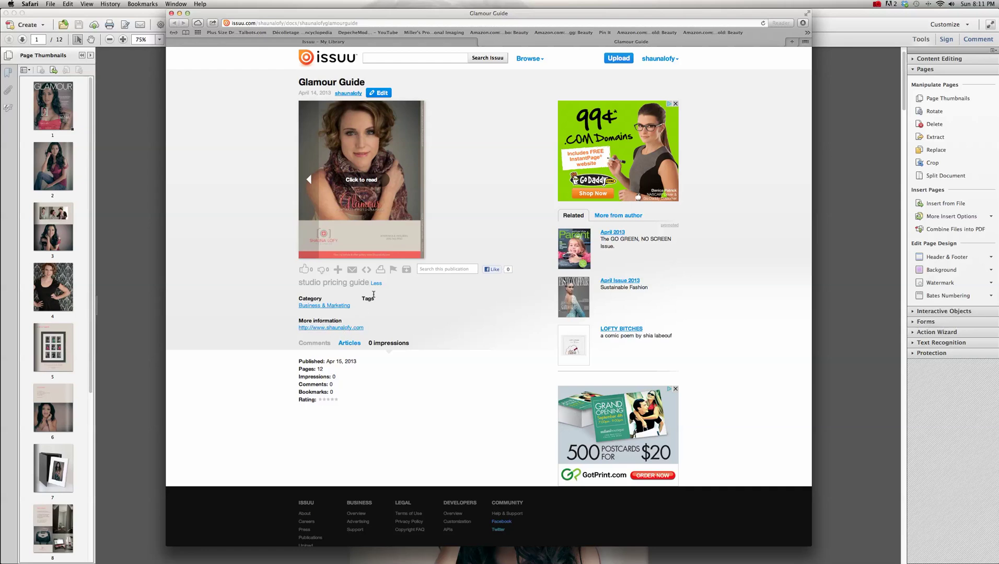
pyautogui.click(376, 285)
pyautogui.click(376, 285)
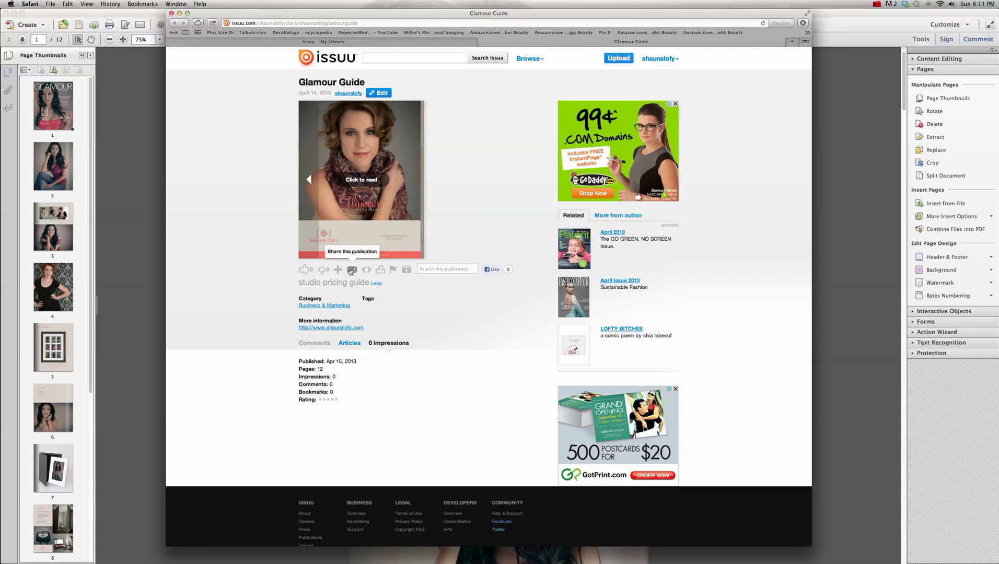
pyautogui.click(764, 23)
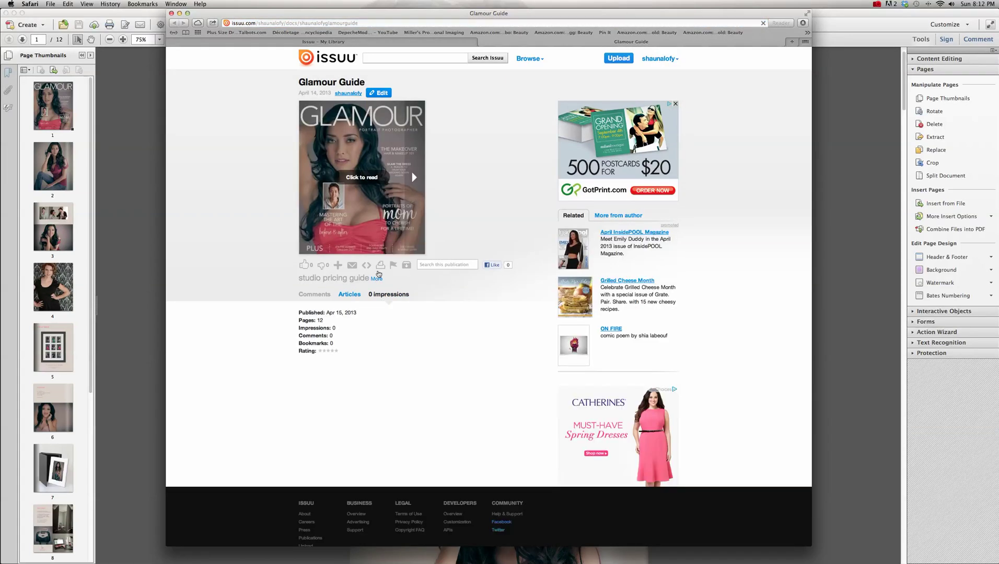
pyautogui.click(354, 267)
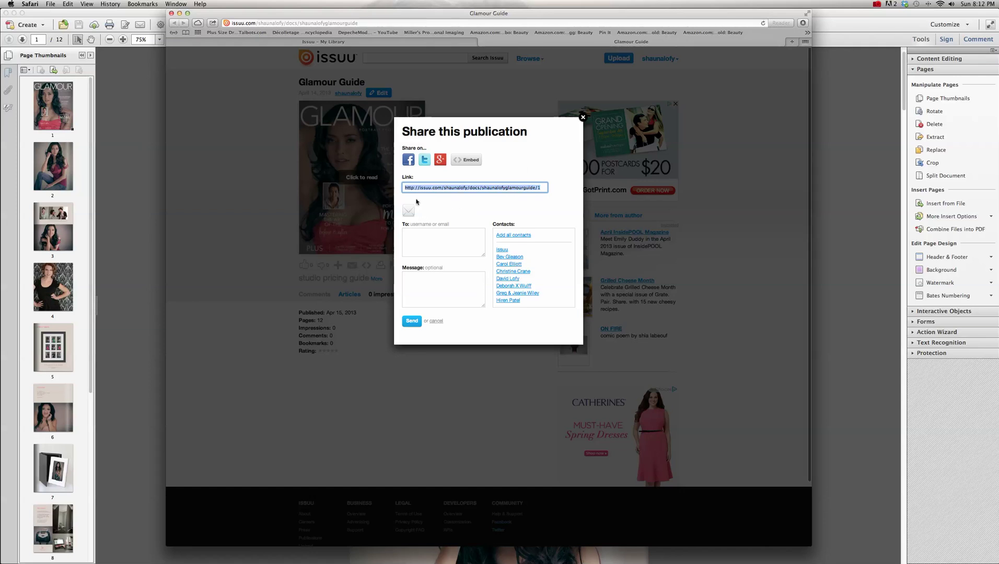
# - Send the Glamour Guide share email to your own address with the message 'testing'
pyautogui.click(412, 240)
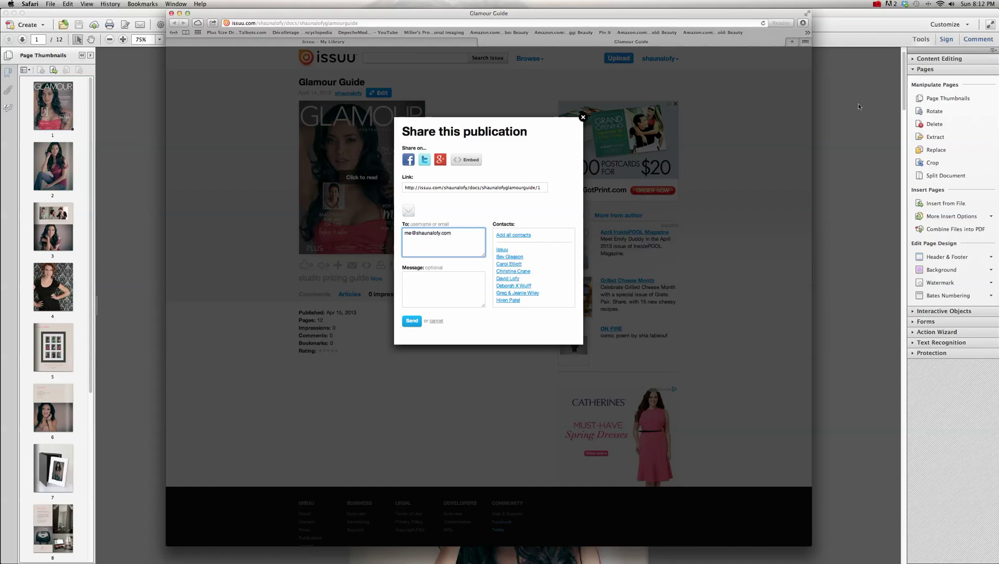
pyautogui.click(433, 293)
pyautogui.write('testing')
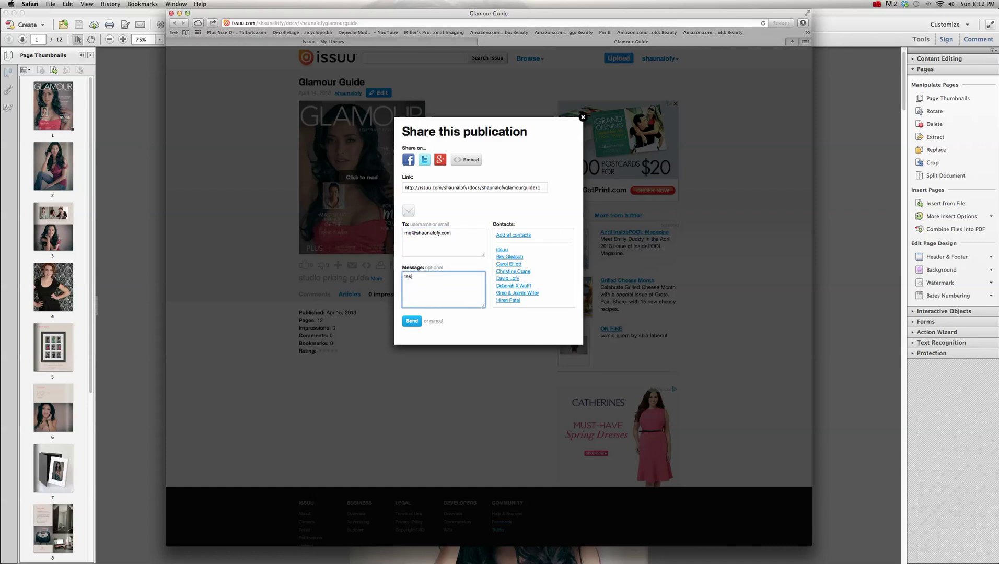
pyautogui.click(412, 322)
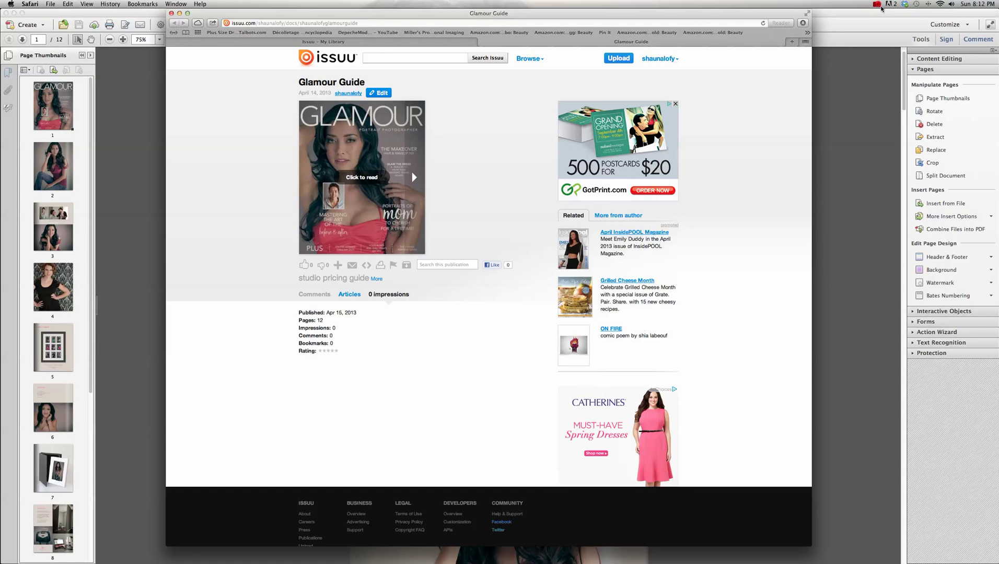
pyautogui.click(877, 4)
# - Open the Issuu share email in Apple Mail and follow its Open document link to the flip-book
pyautogui.click(899, 41)
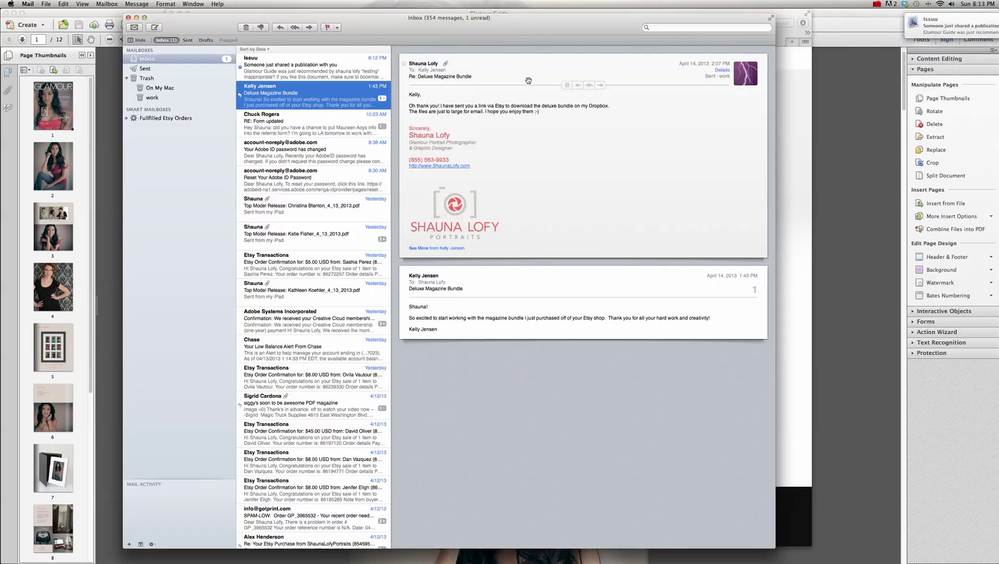
pyautogui.click(308, 65)
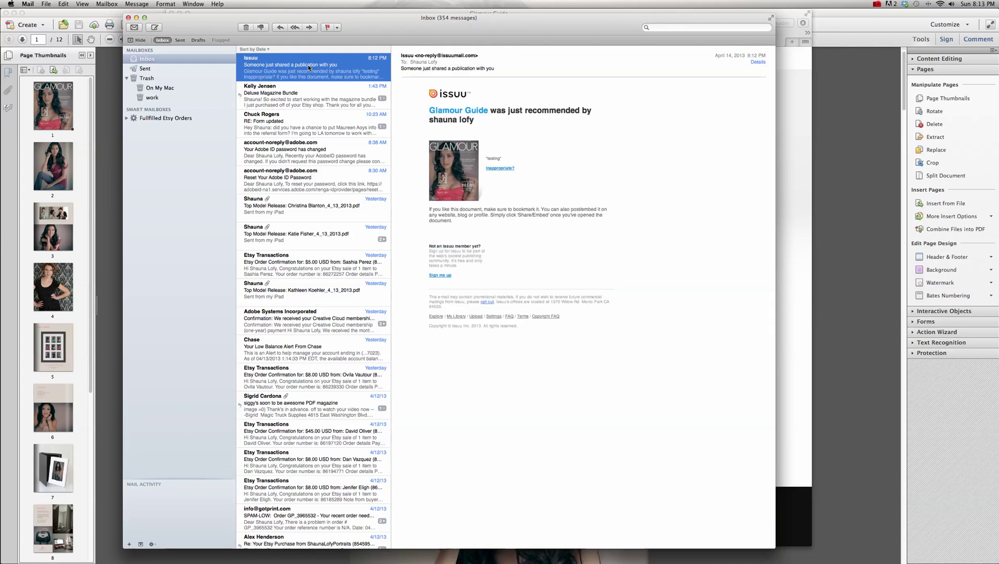
pyautogui.click(505, 180)
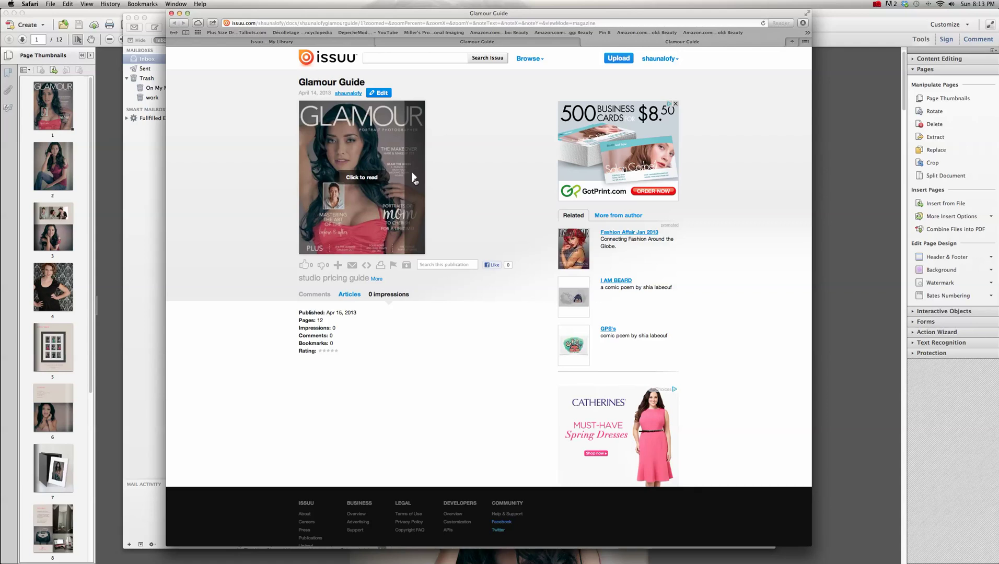
pyautogui.click(412, 179)
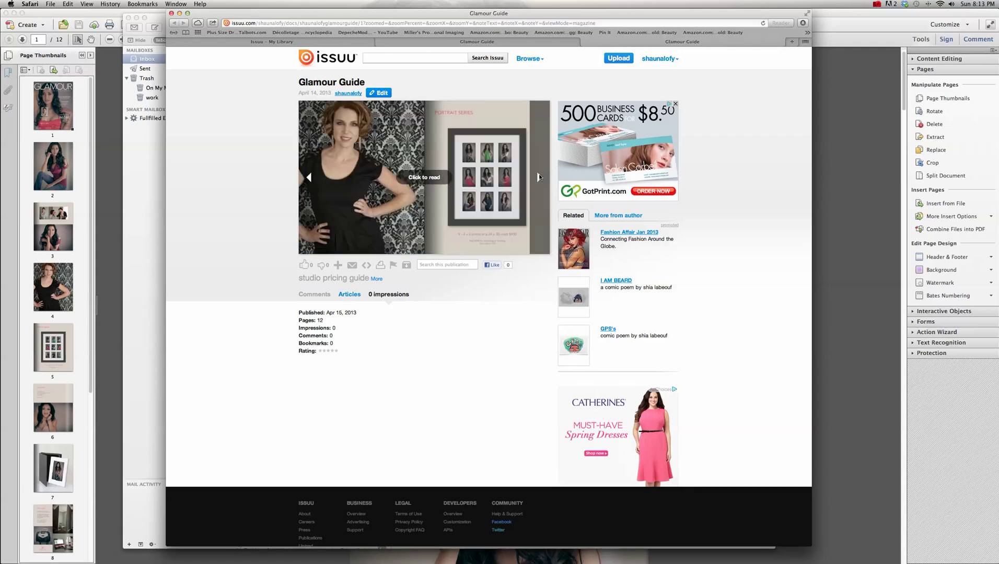
# - Flip past the Folio Box and The Studio spreads to the guide's last page
pyautogui.click(538, 177)
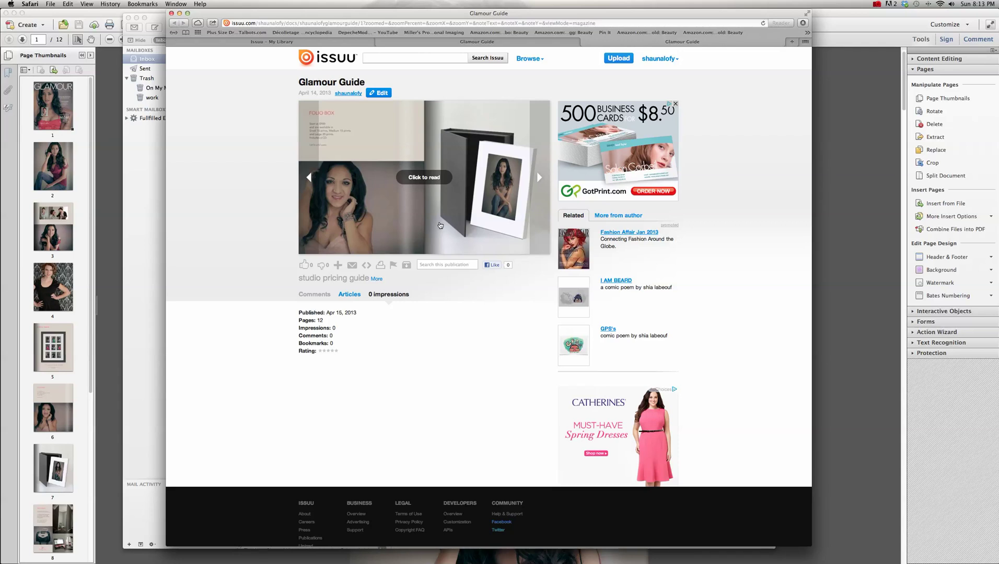
pyautogui.click(543, 180)
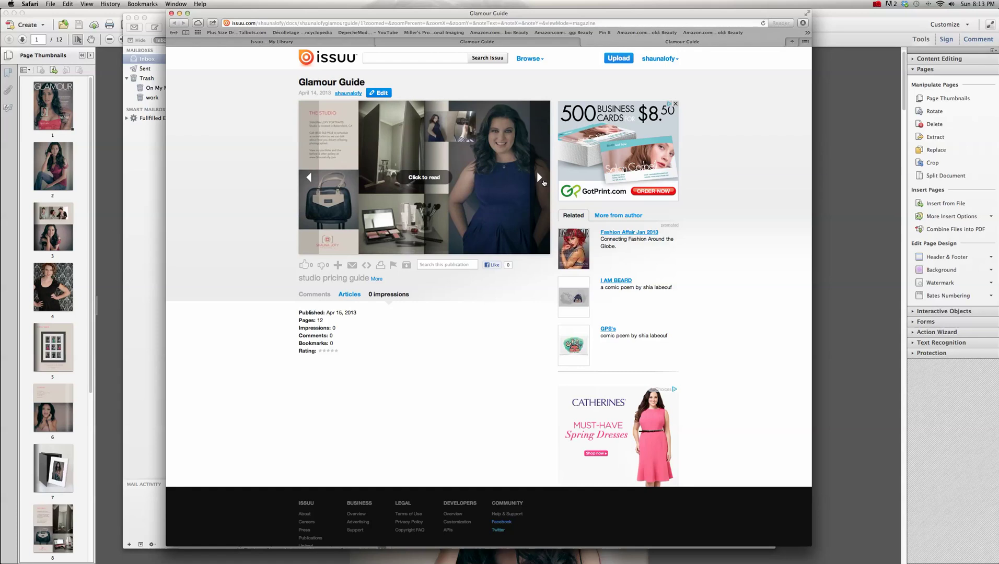
pyautogui.click(542, 181)
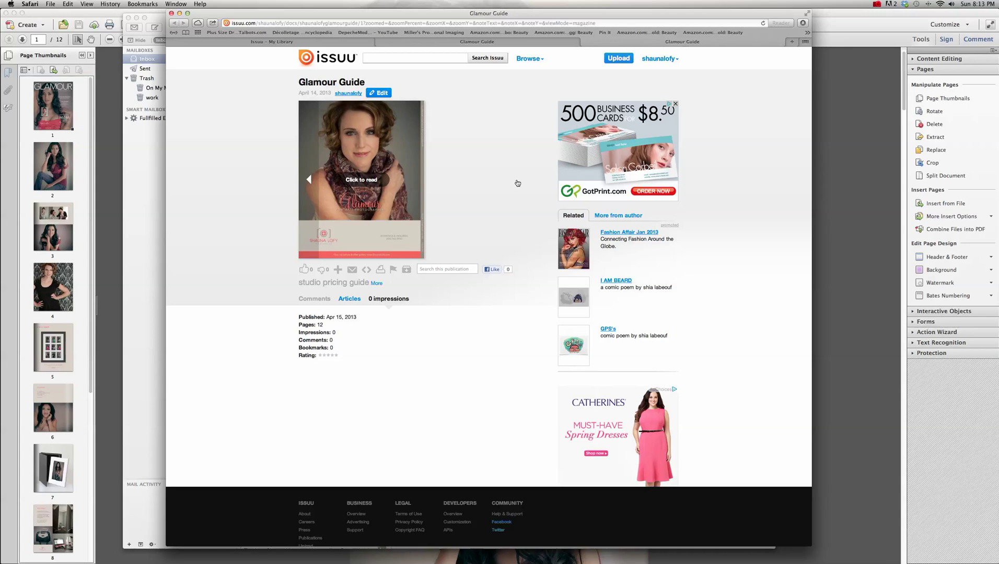
pyautogui.click(877, 4)
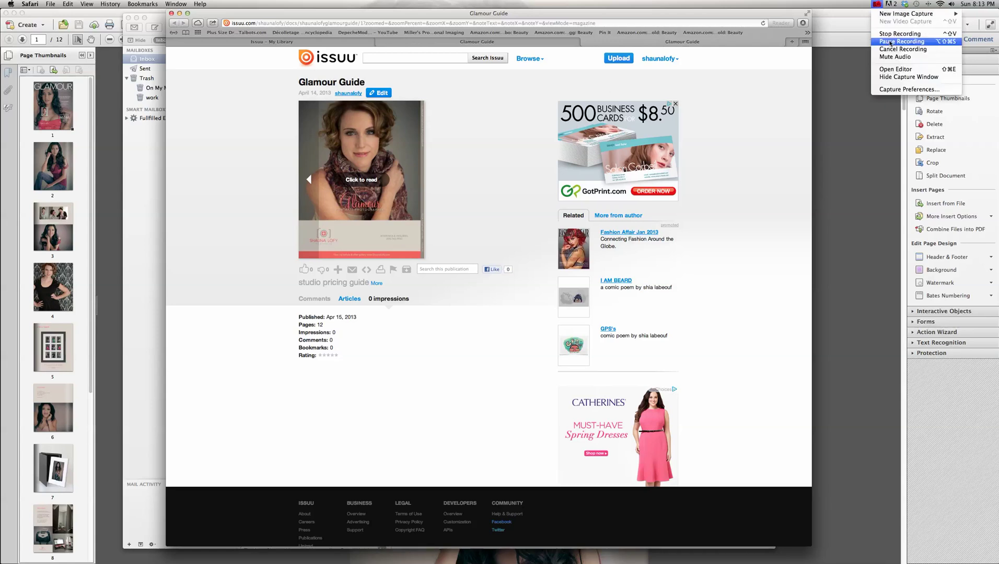